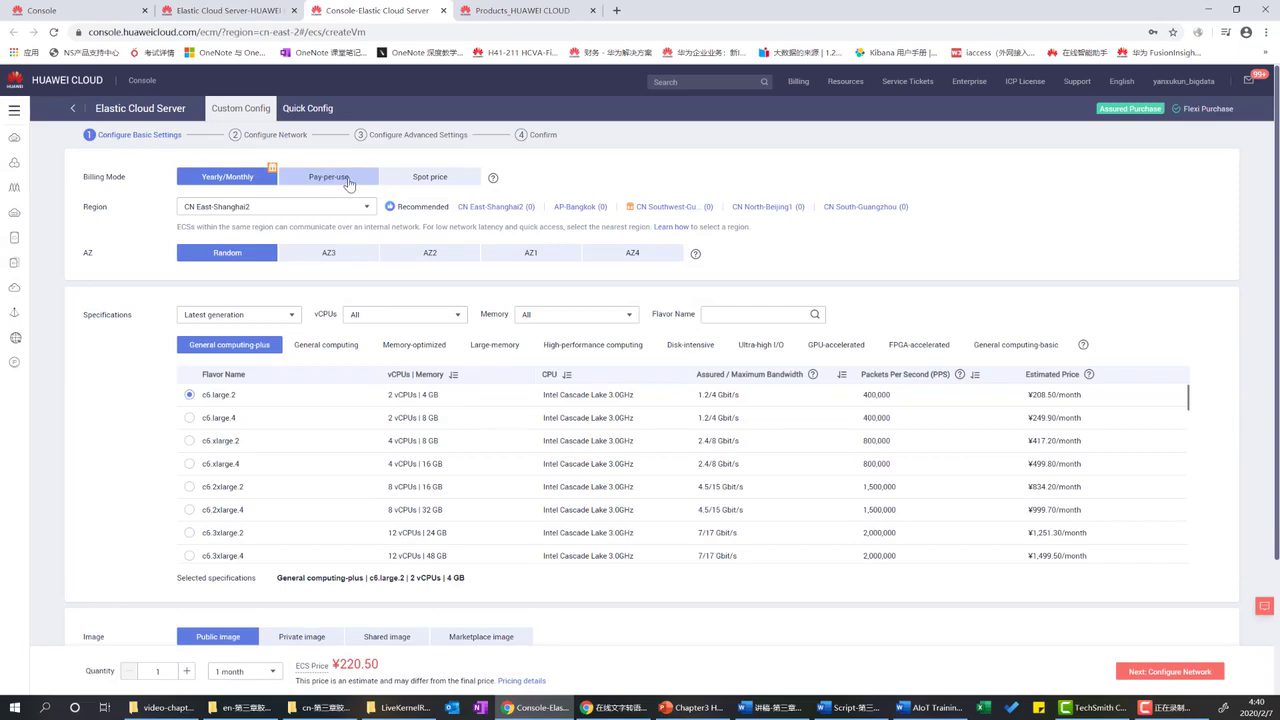
Switch billing to pay-per-use and choose the CN North-Beijing4 region.
{"action": "left_click", "coordinate": [342, 180]}
{"action": "left_click", "coordinate": [342, 206]}
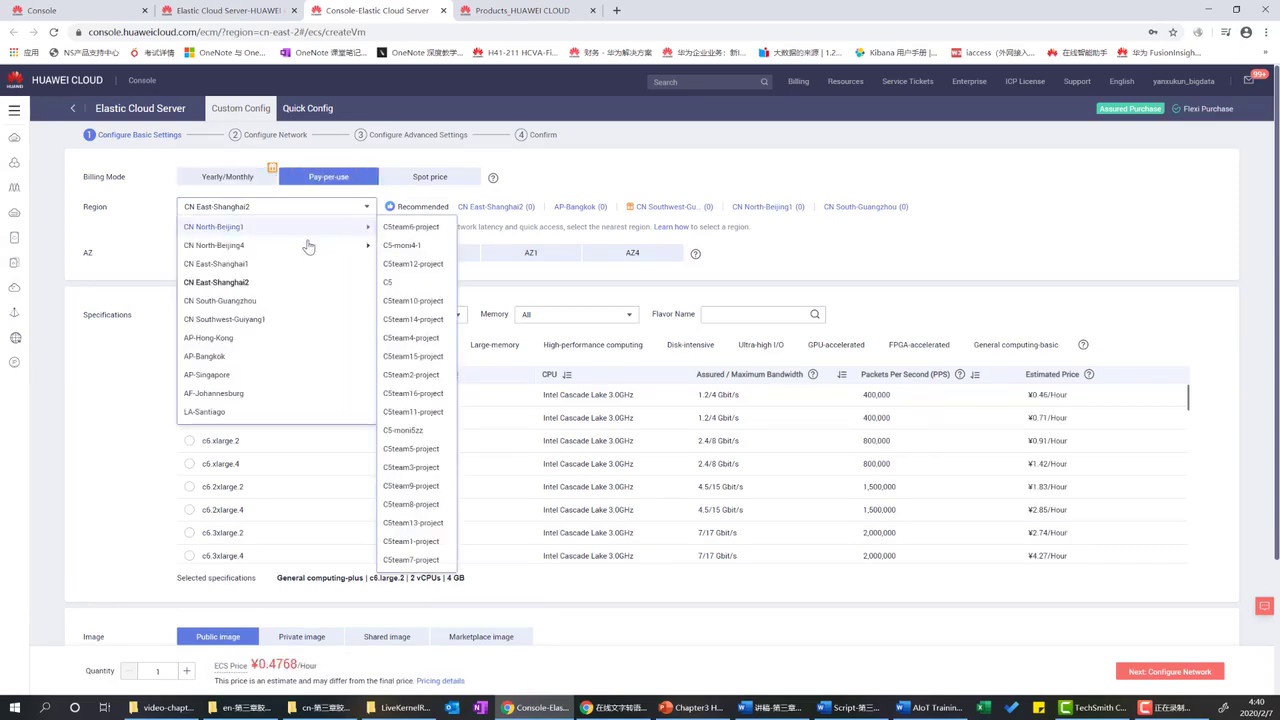
{"action": "left_click", "coordinate": [247, 247]}
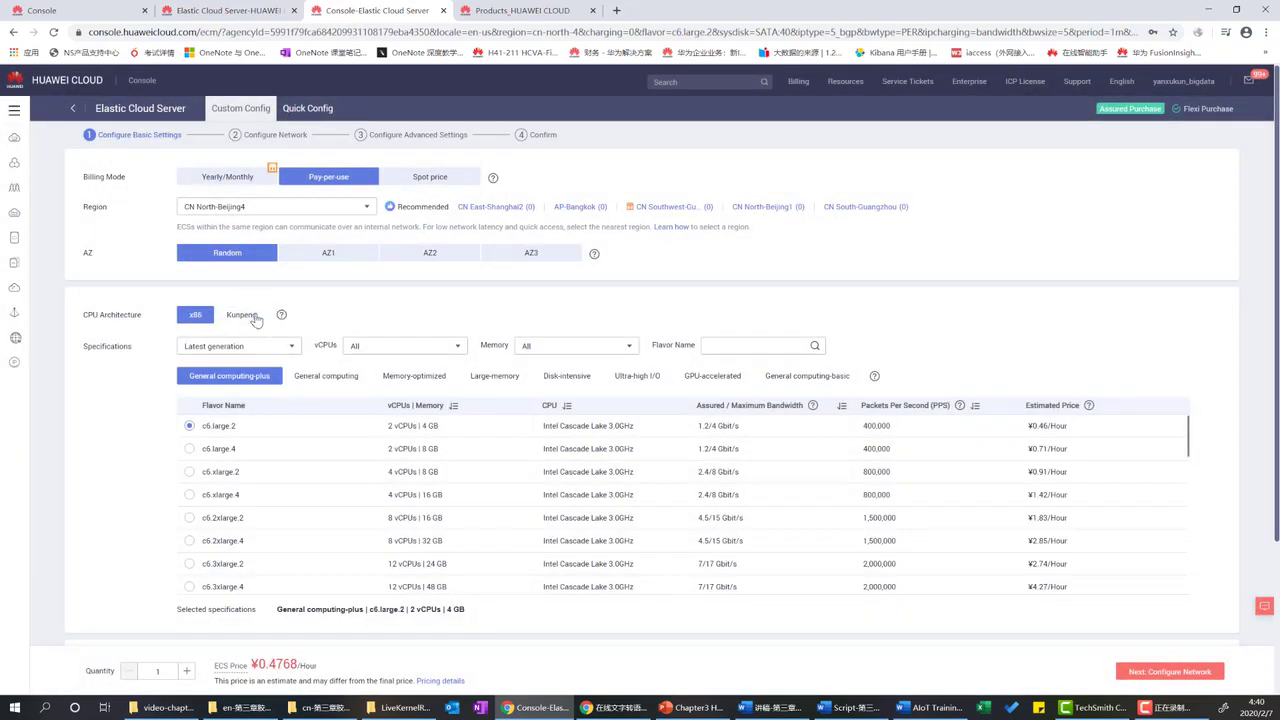
{"action": "scroll", "coordinate": [279, 399], "scroll_direction": "down", "scroll_amount": 2}
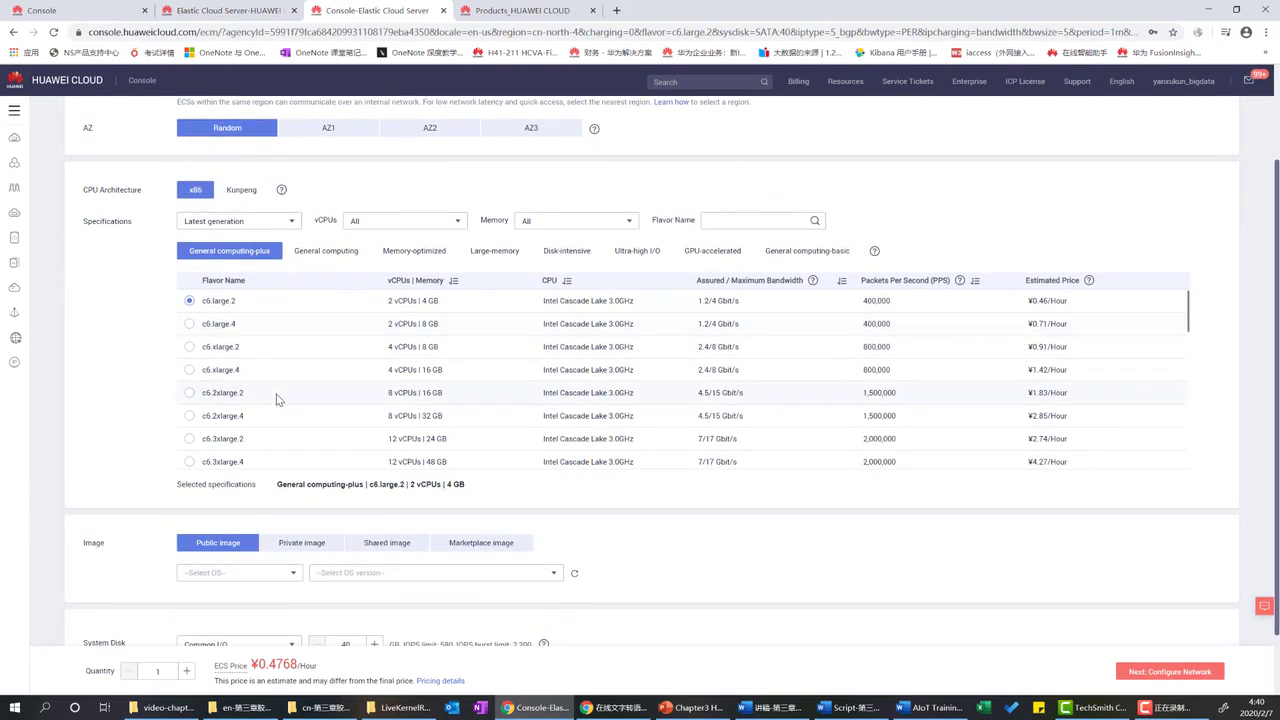
Pick the General computing s6.small.1 flavor and the CentOS 7.6 64bit public image.
{"action": "left_click", "coordinate": [325, 258]}
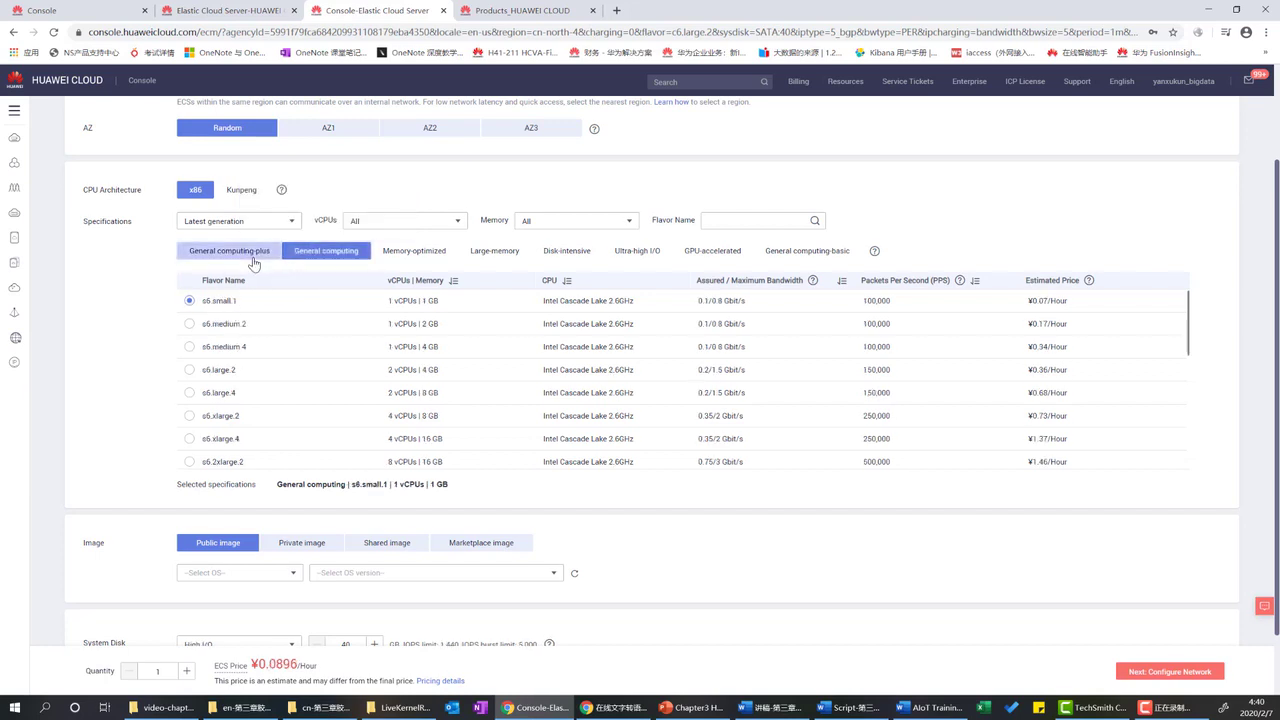
{"action": "scroll", "coordinate": [274, 445], "scroll_direction": "down", "scroll_amount": 5}
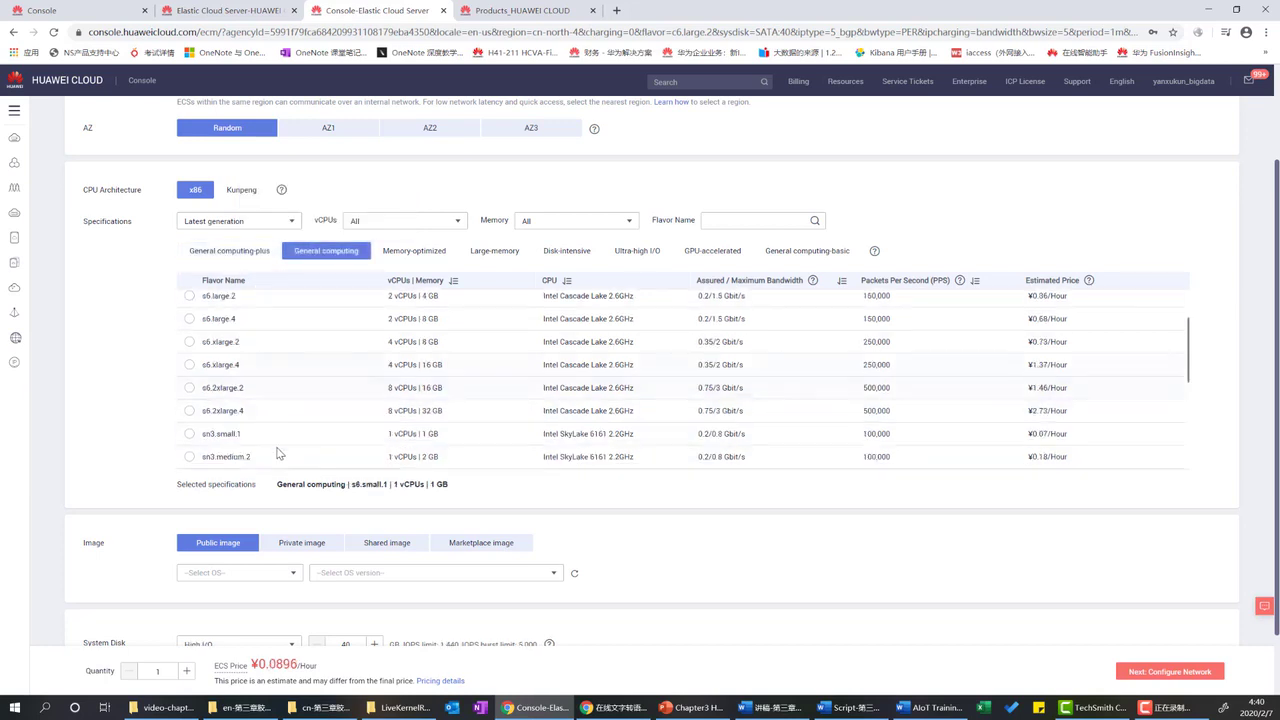
{"action": "left_click", "coordinate": [286, 572]}
{"action": "left_click", "coordinate": [227, 432]}
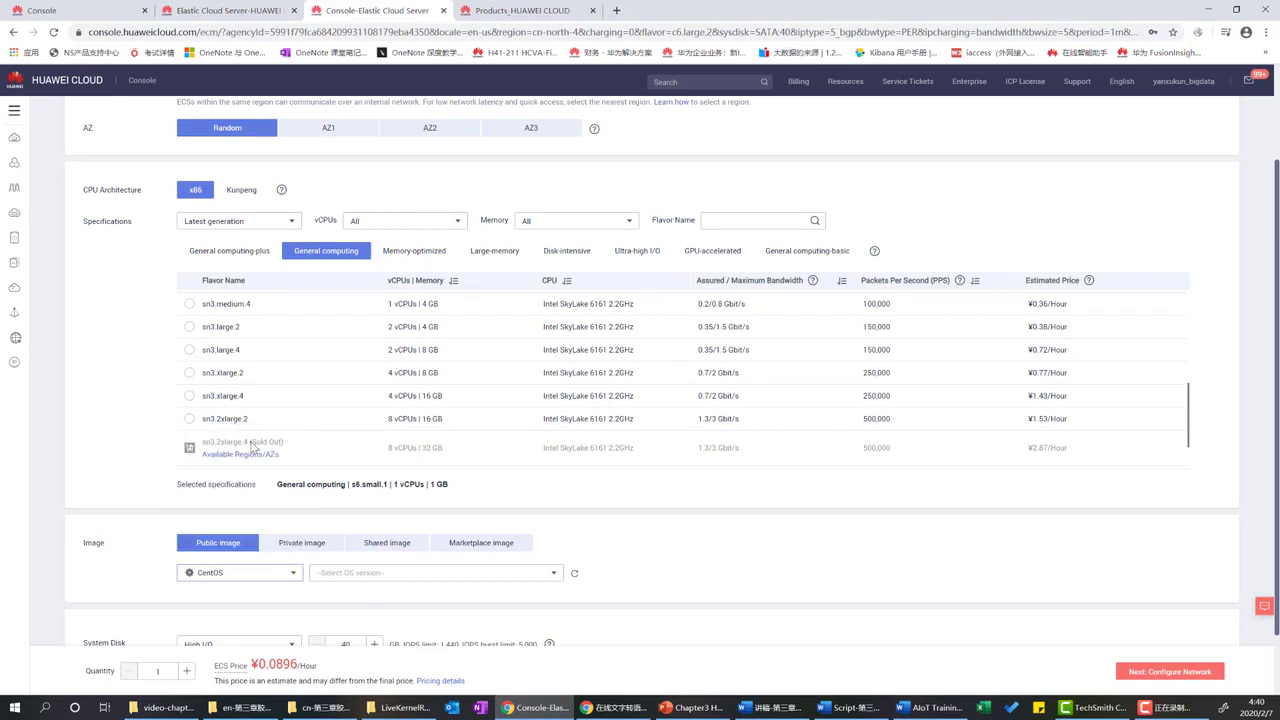
{"action": "left_click", "coordinate": [380, 572]}
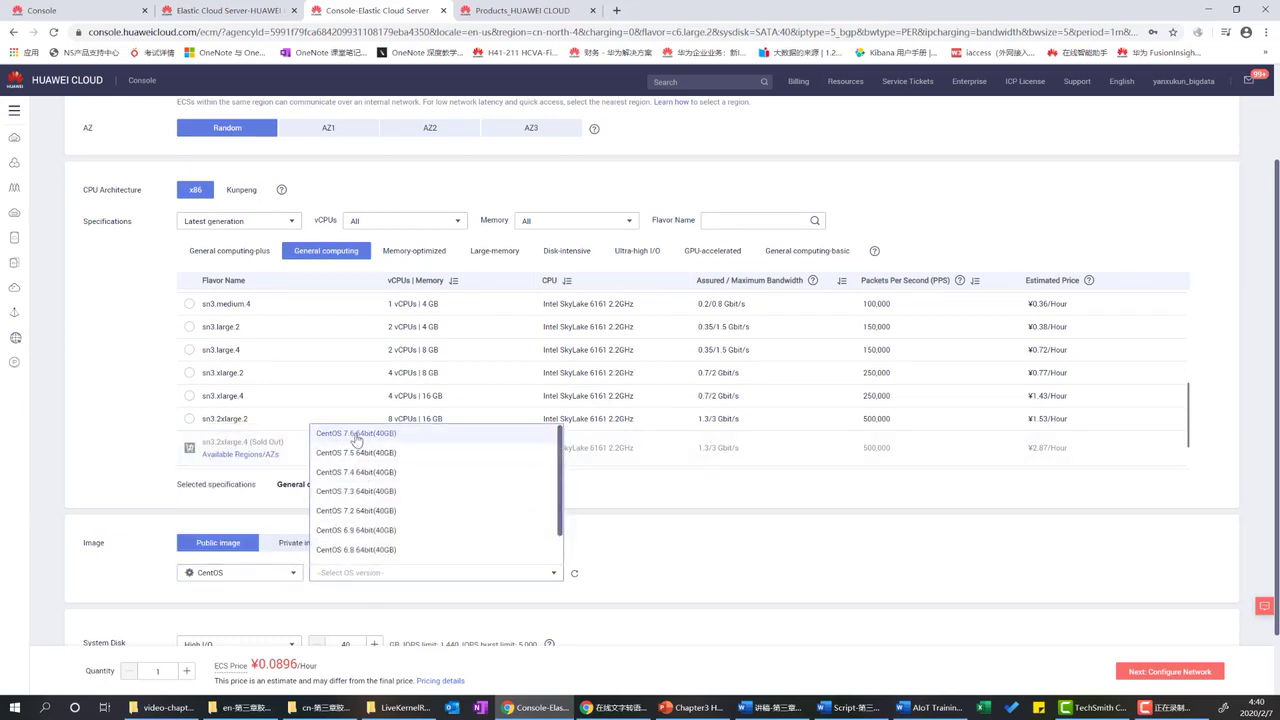
{"action": "left_click", "coordinate": [356, 438]}
{"action": "scroll", "coordinate": [335, 465], "scroll_direction": "down", "scroll_amount": 1}
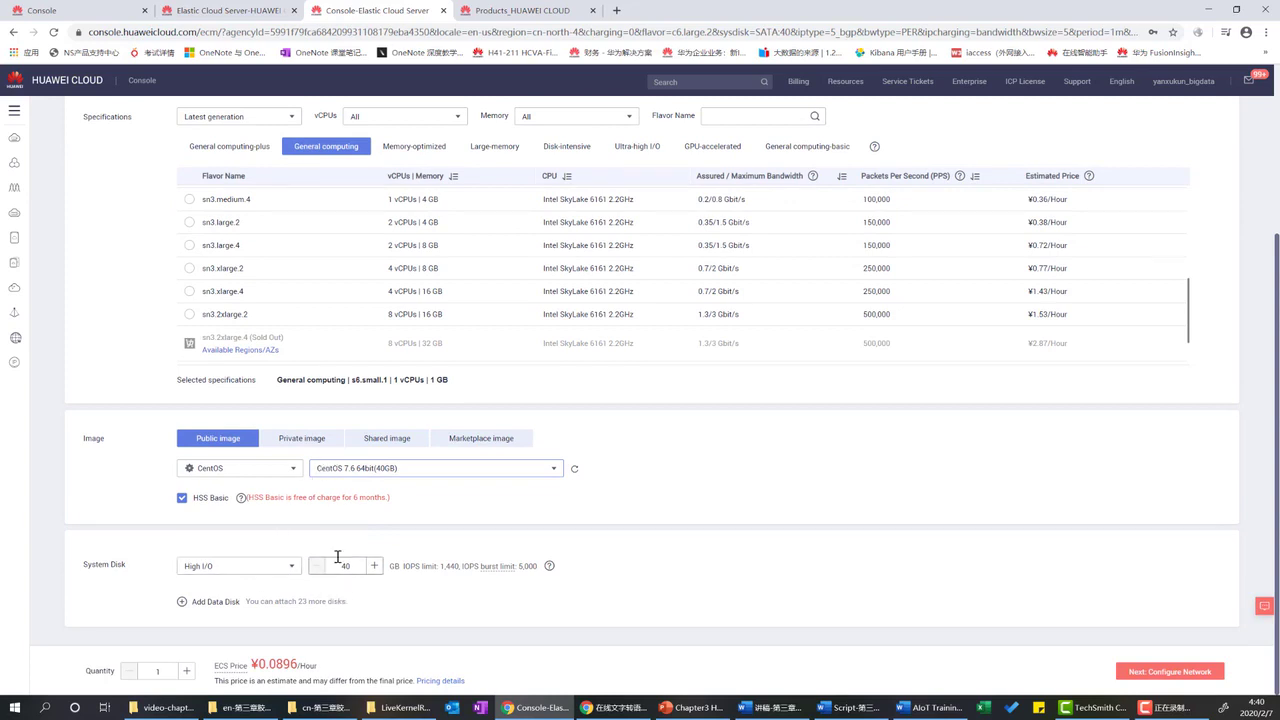
Attach the server to vpc-696b with a traffic-billed 10 Mbit/s EIP, then proceed to advanced settings.
{"action": "left_click", "coordinate": [1158, 676]}
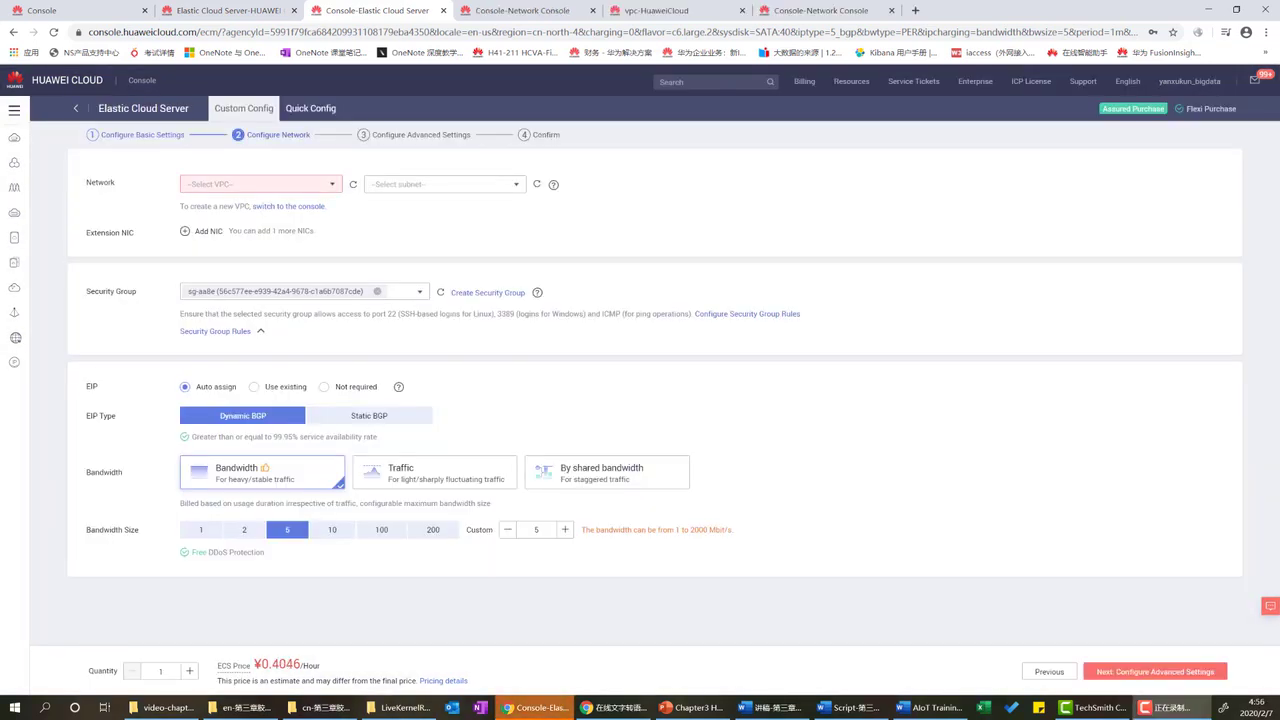
{"action": "left_click", "coordinate": [333, 186]}
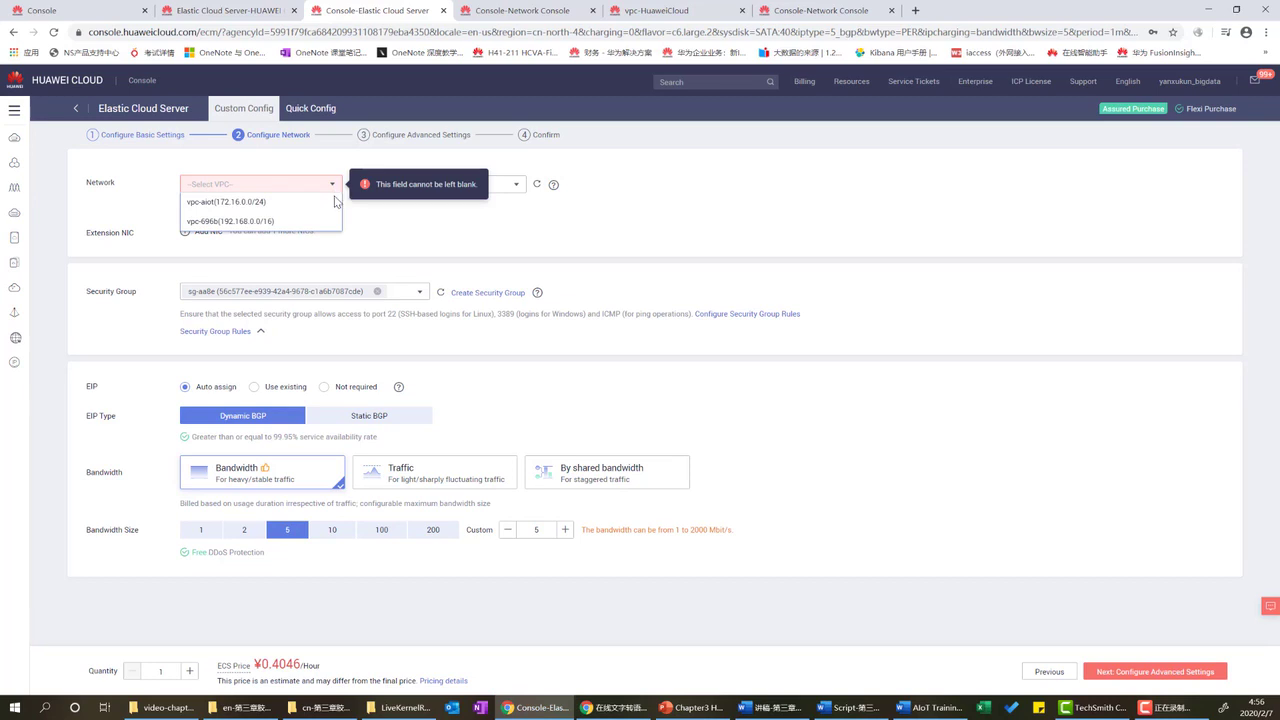
{"action": "left_click", "coordinate": [268, 221]}
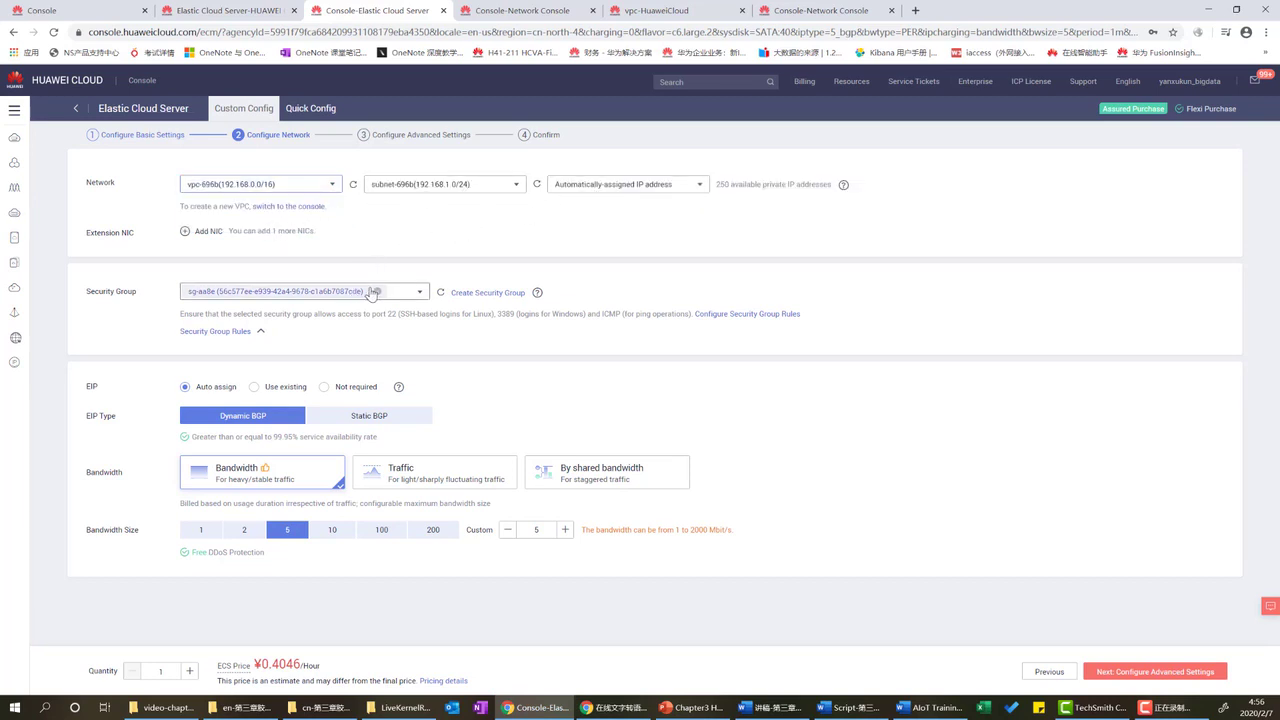
{"action": "left_click", "coordinate": [415, 474]}
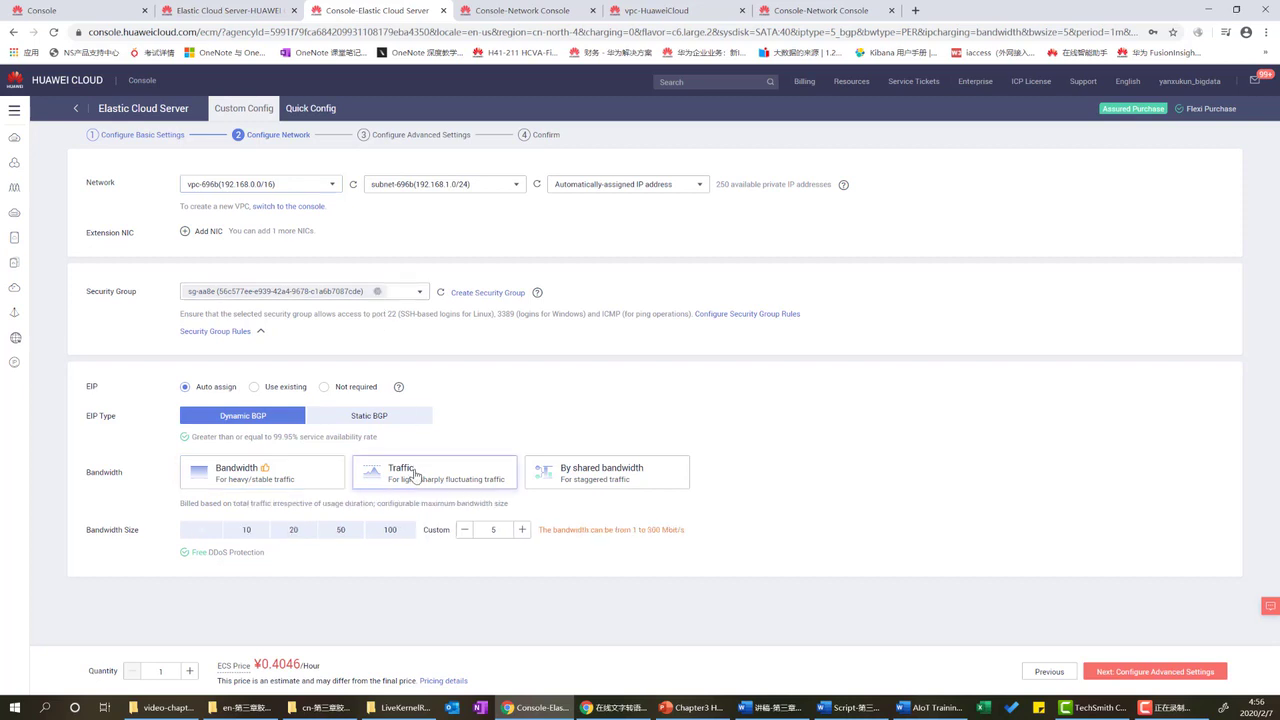
{"action": "left_click", "coordinate": [258, 534]}
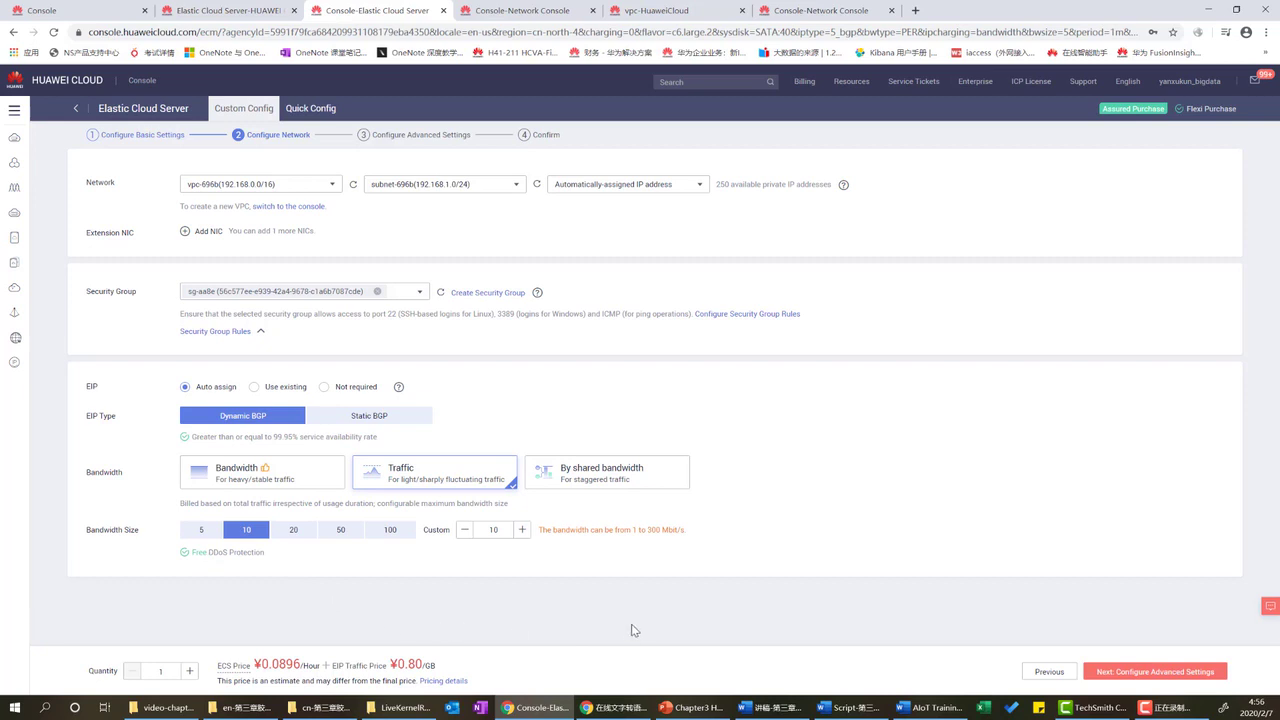
{"action": "left_click", "coordinate": [1162, 679]}
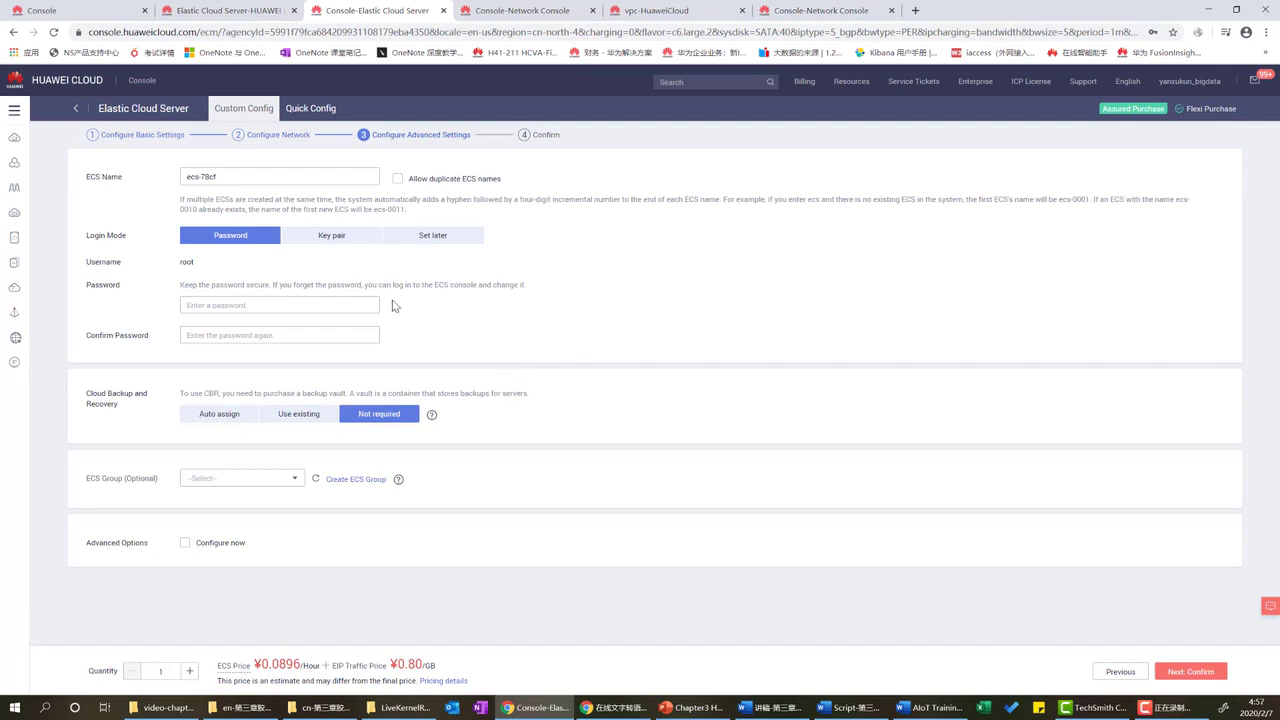
Name the server ecs-aiot3, enter the root password, and re-enter it in Confirm Password.
{"action": "left_click", "coordinate": [290, 175]}
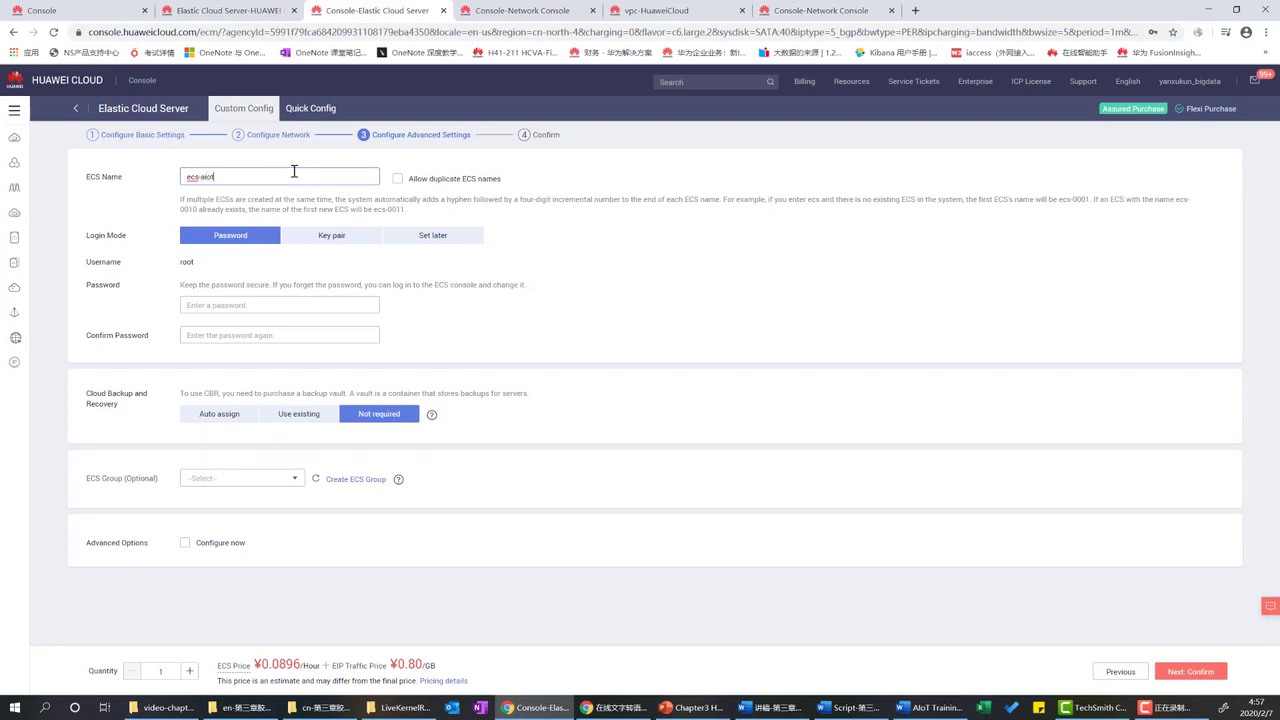
{"action": "left_click", "coordinate": [275, 304]}
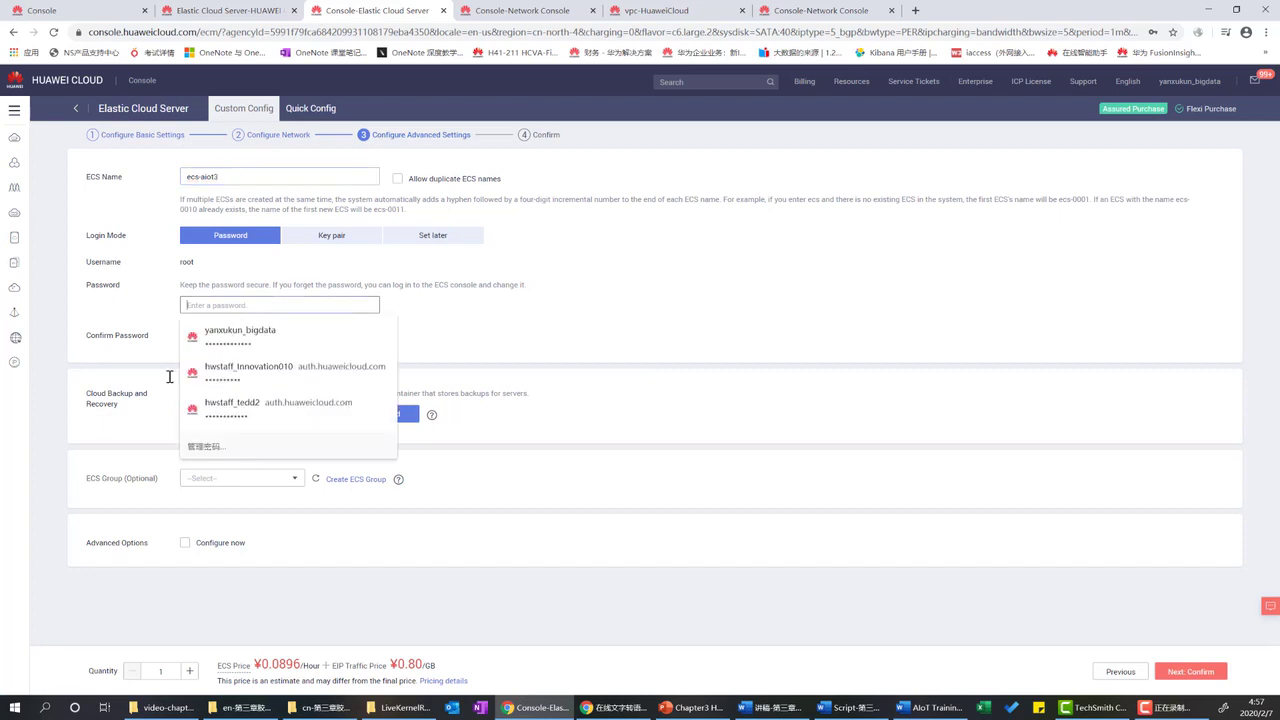
{"action": "key", "text": "alt+Tab"}
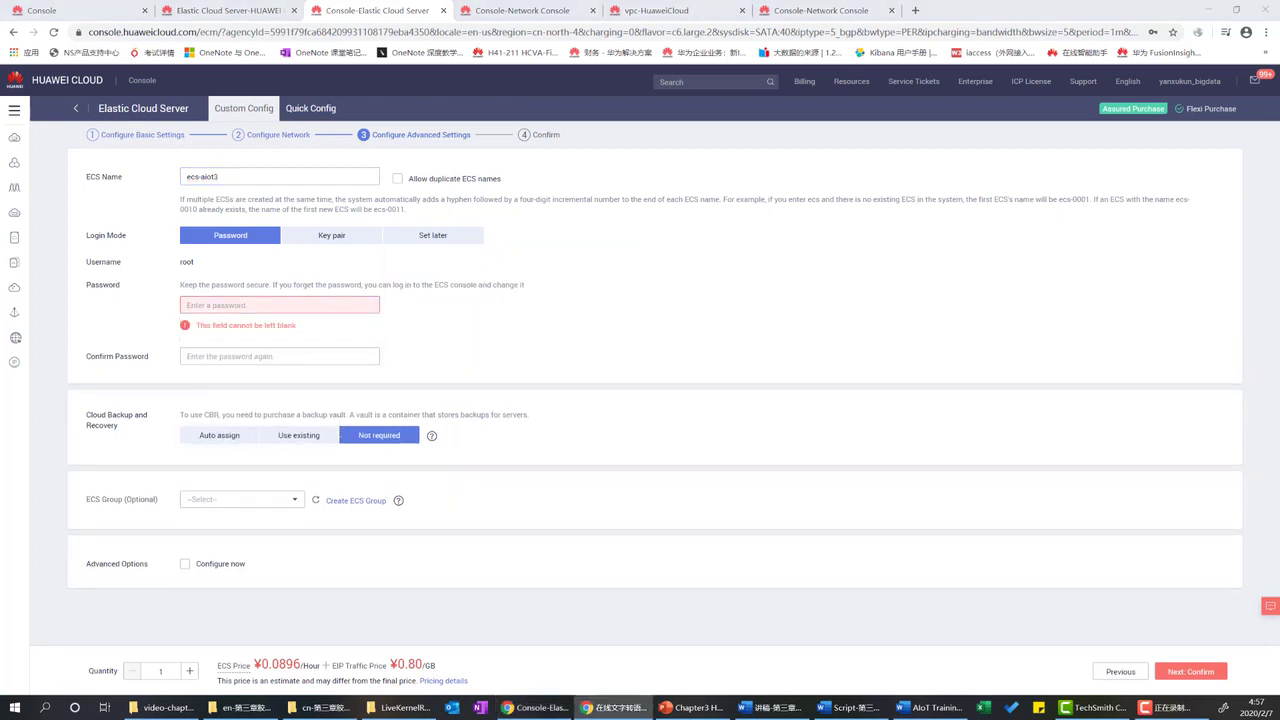
{"action": "left_click", "coordinate": [222, 304]}
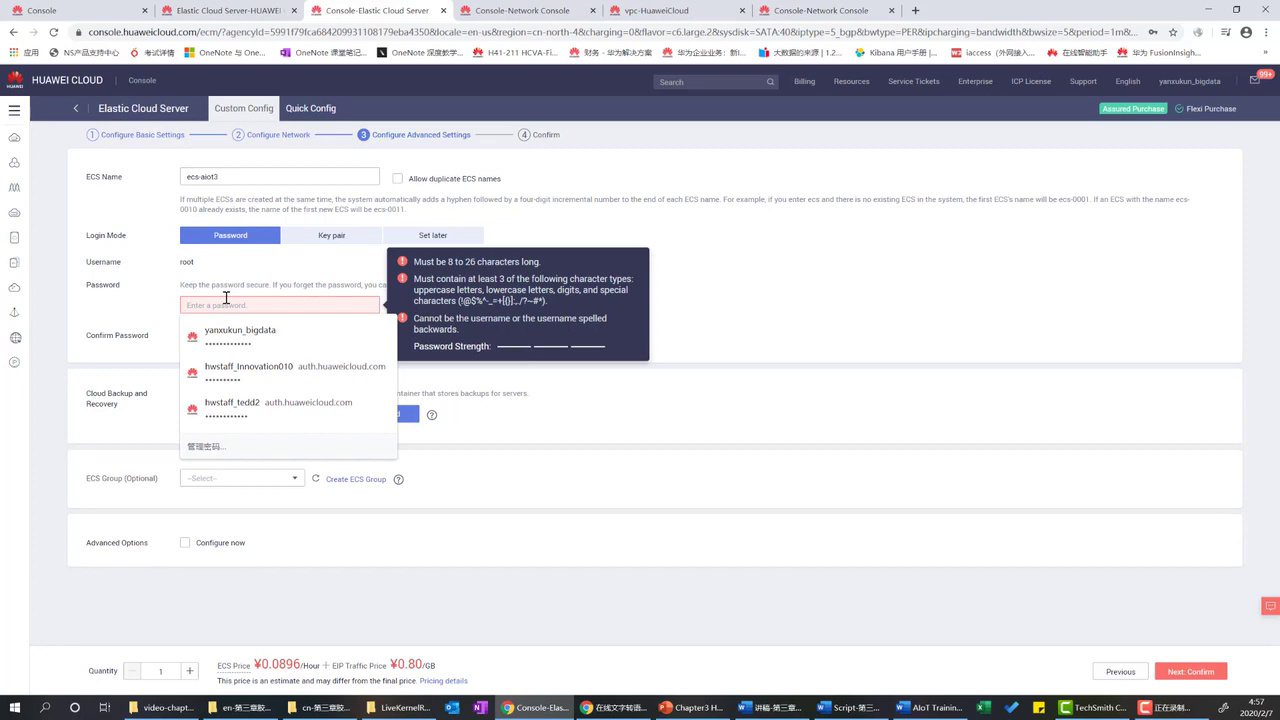
{"action": "type", "text": "••••••"}
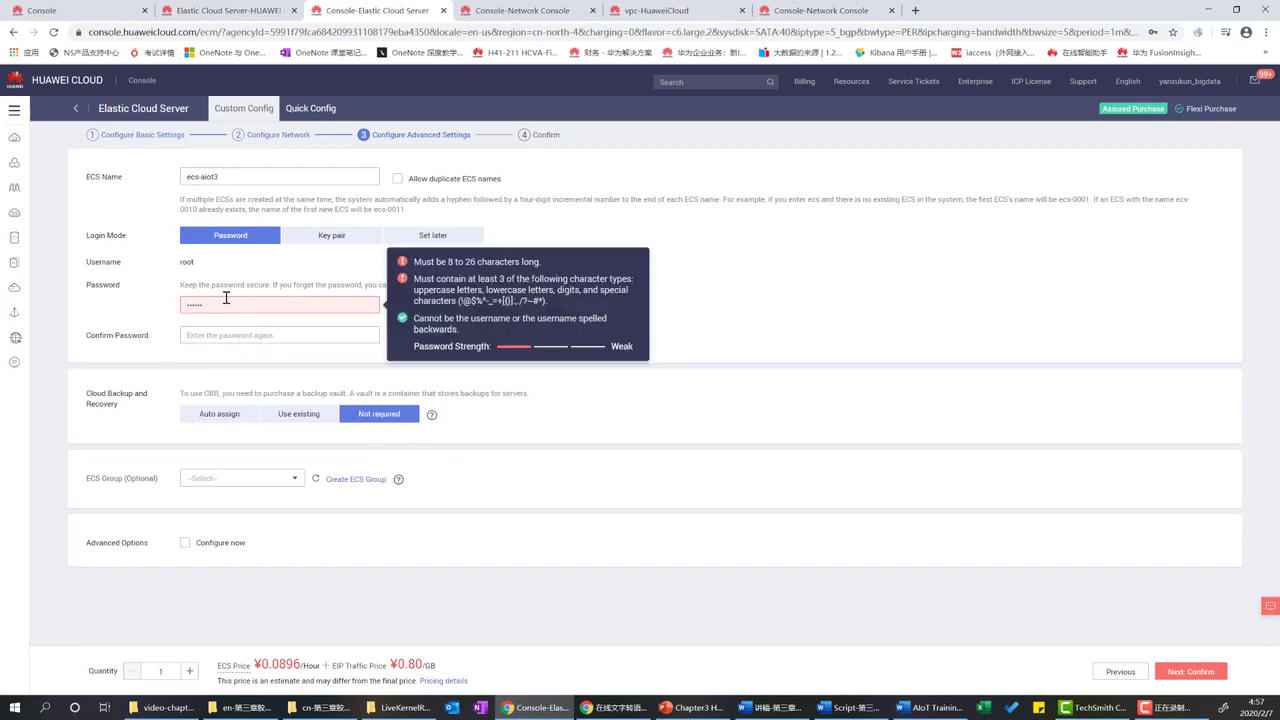
{"action": "type", "text": "••••"}
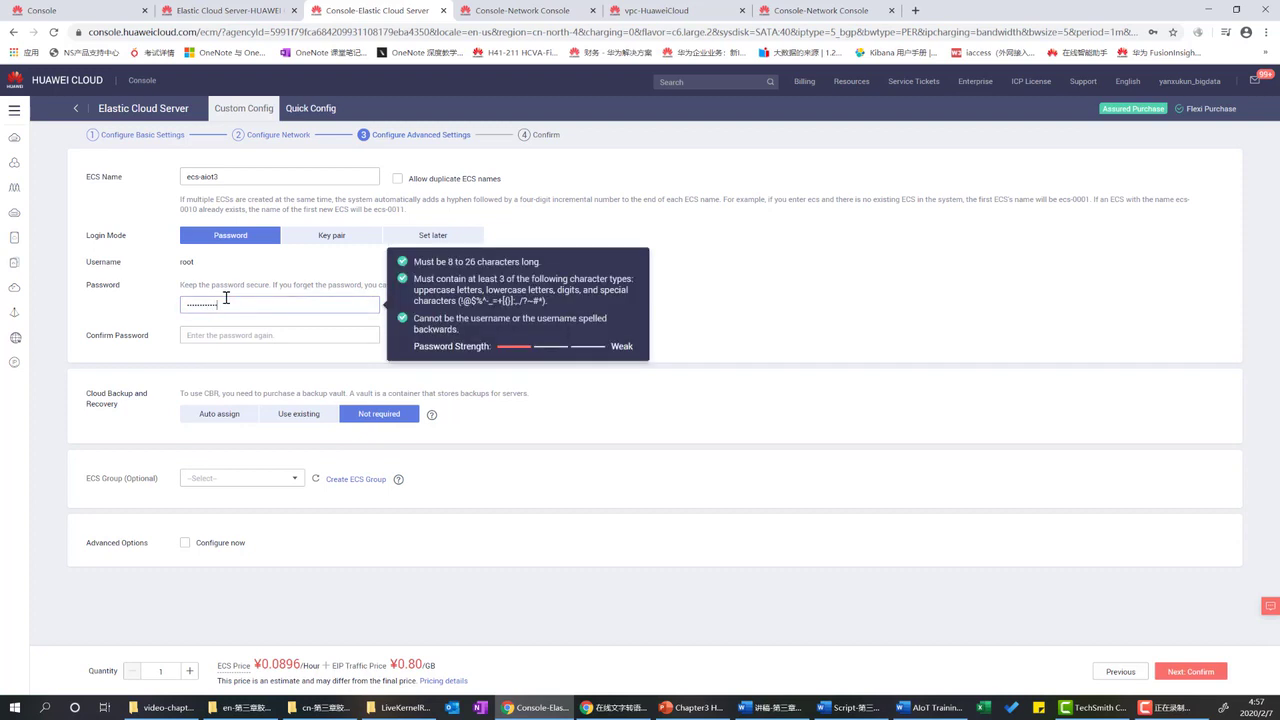
{"action": "key", "text": "Tab"}
{"action": "type", "text": "•"}
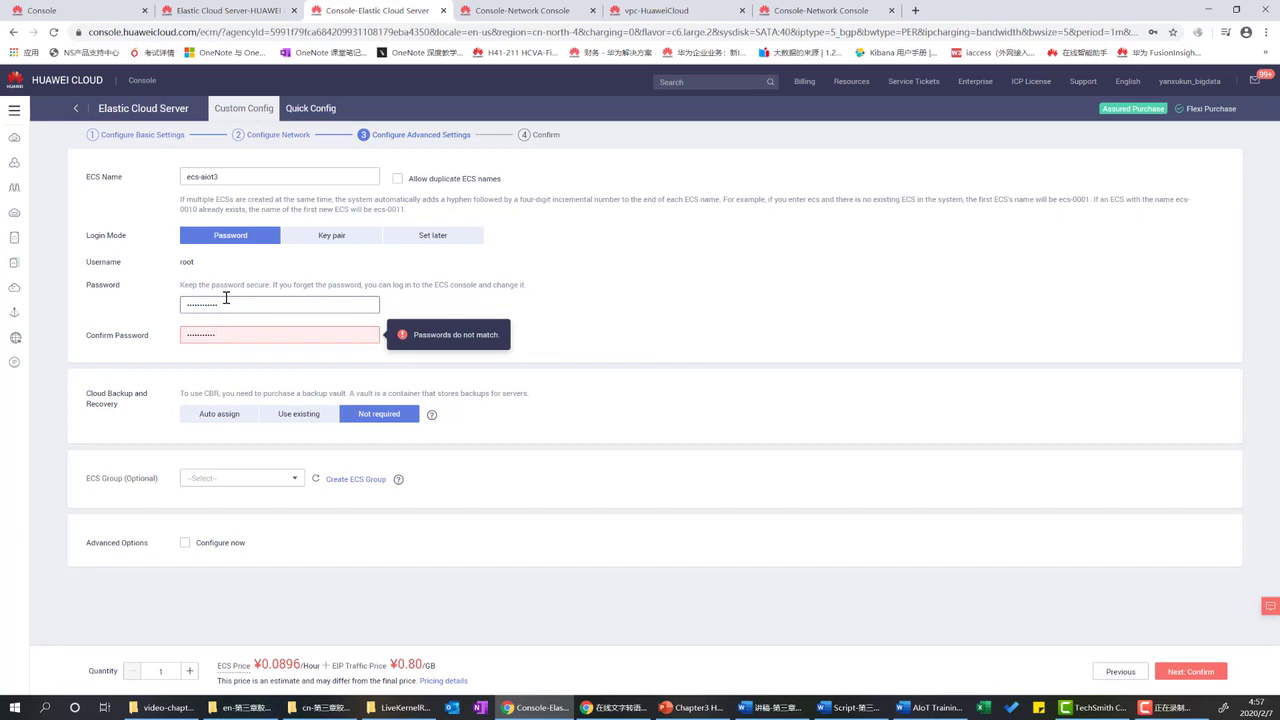
{"action": "type", "text": "•"}
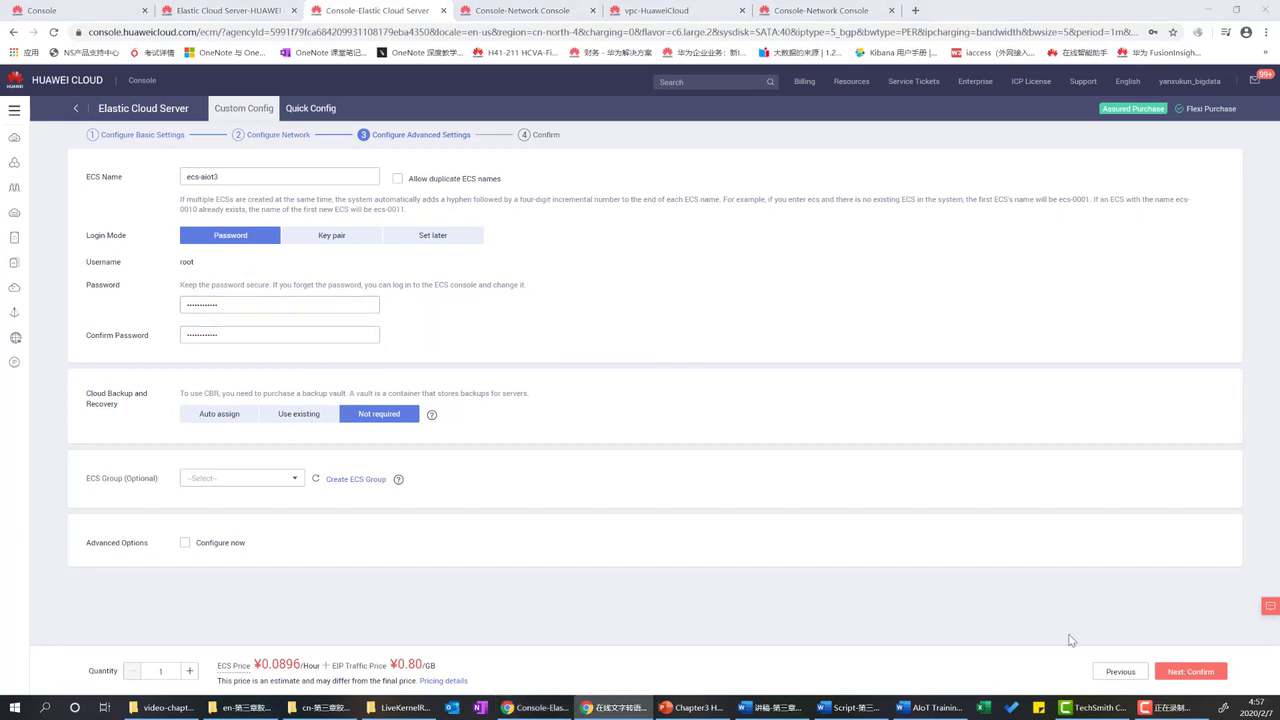
Go to order confirmation, accept the Huawei Image Disclaimer after the warning, and submit the order.
{"action": "left_click", "coordinate": [1200, 671]}
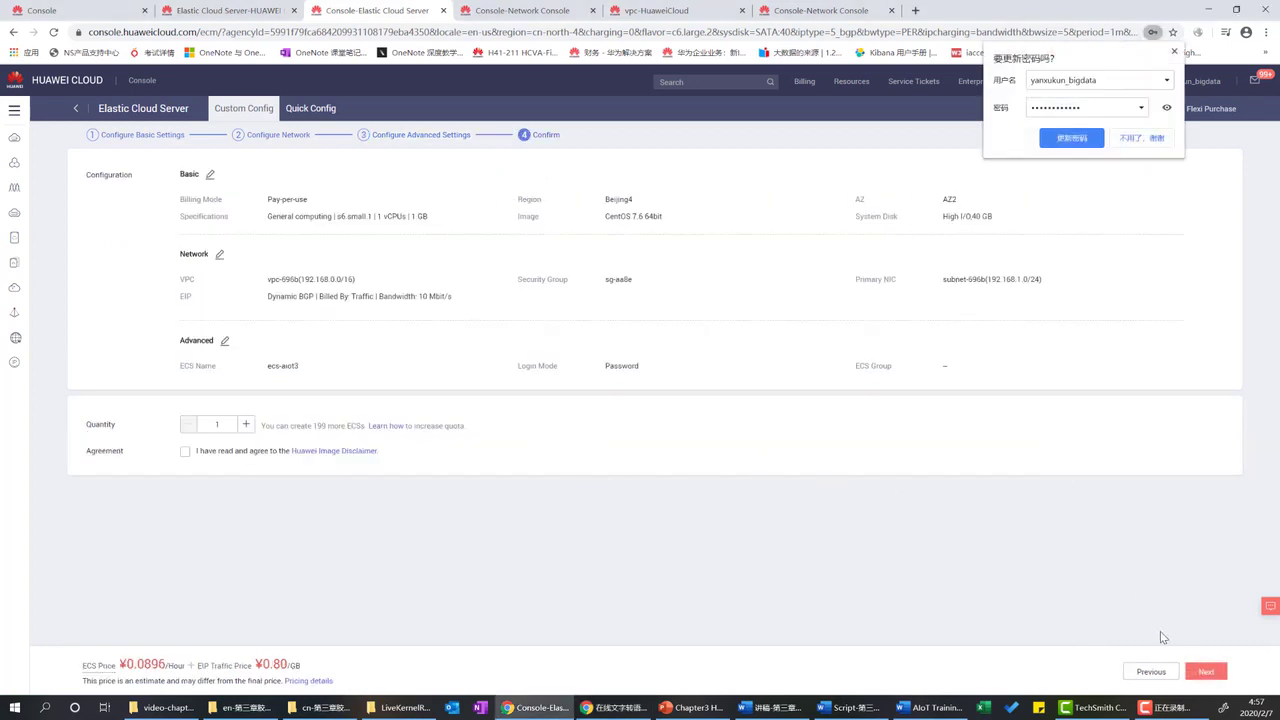
{"action": "left_click", "coordinate": [1207, 673]}
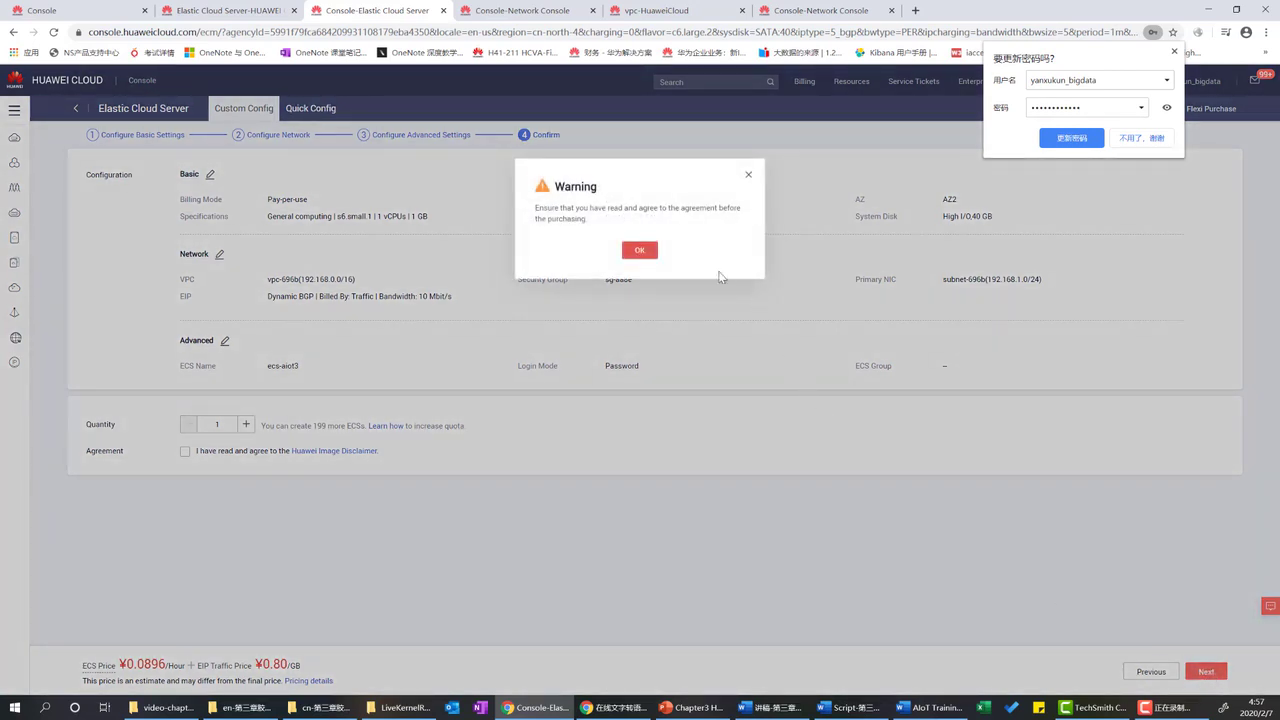
{"action": "left_click", "coordinate": [639, 251]}
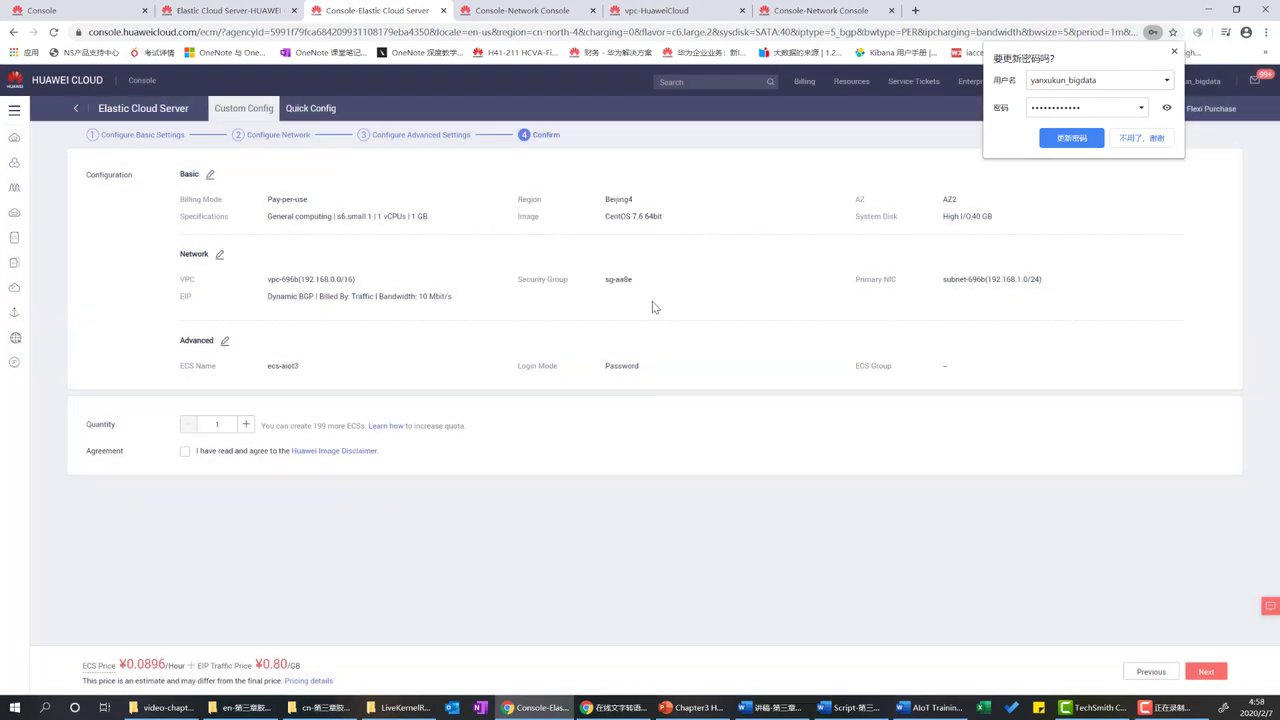
{"action": "left_click", "coordinate": [212, 451]}
{"action": "left_click", "coordinate": [1206, 671]}
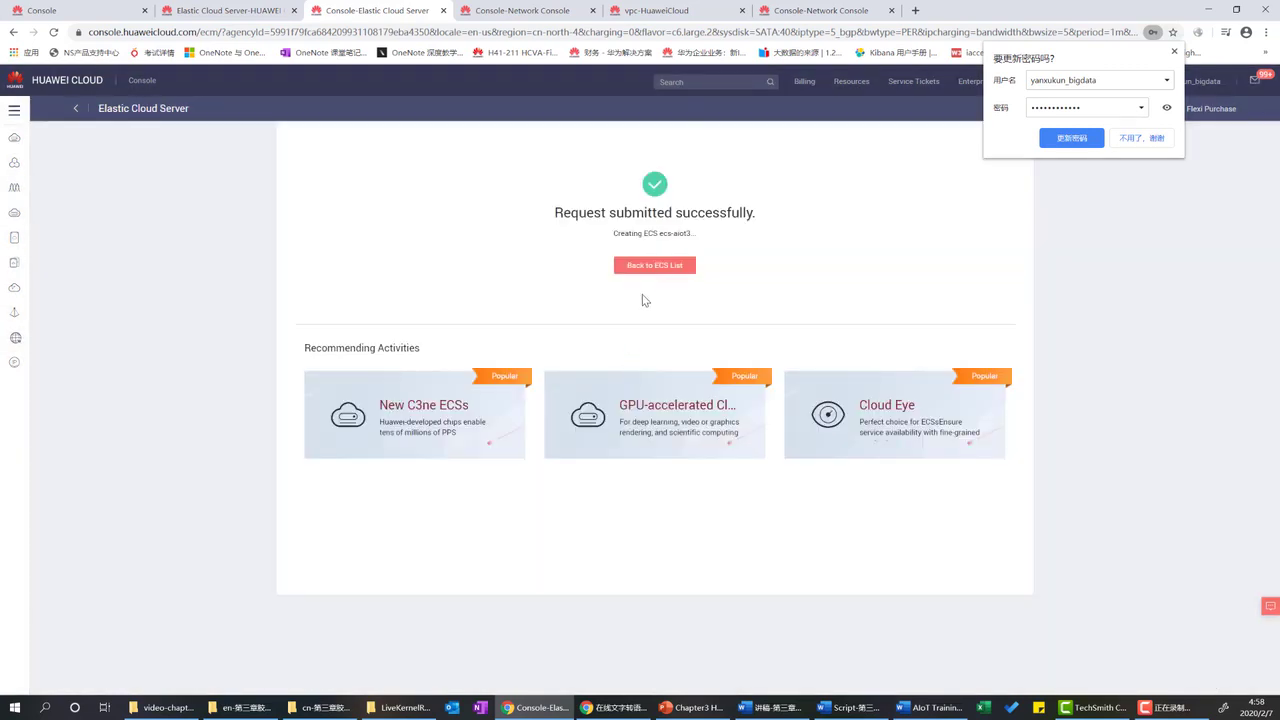
Return to the ECS list, dismiss the browser's password prompt, and reload until ecs-aiot3 is Running.
{"action": "left_click", "coordinate": [655, 266]}
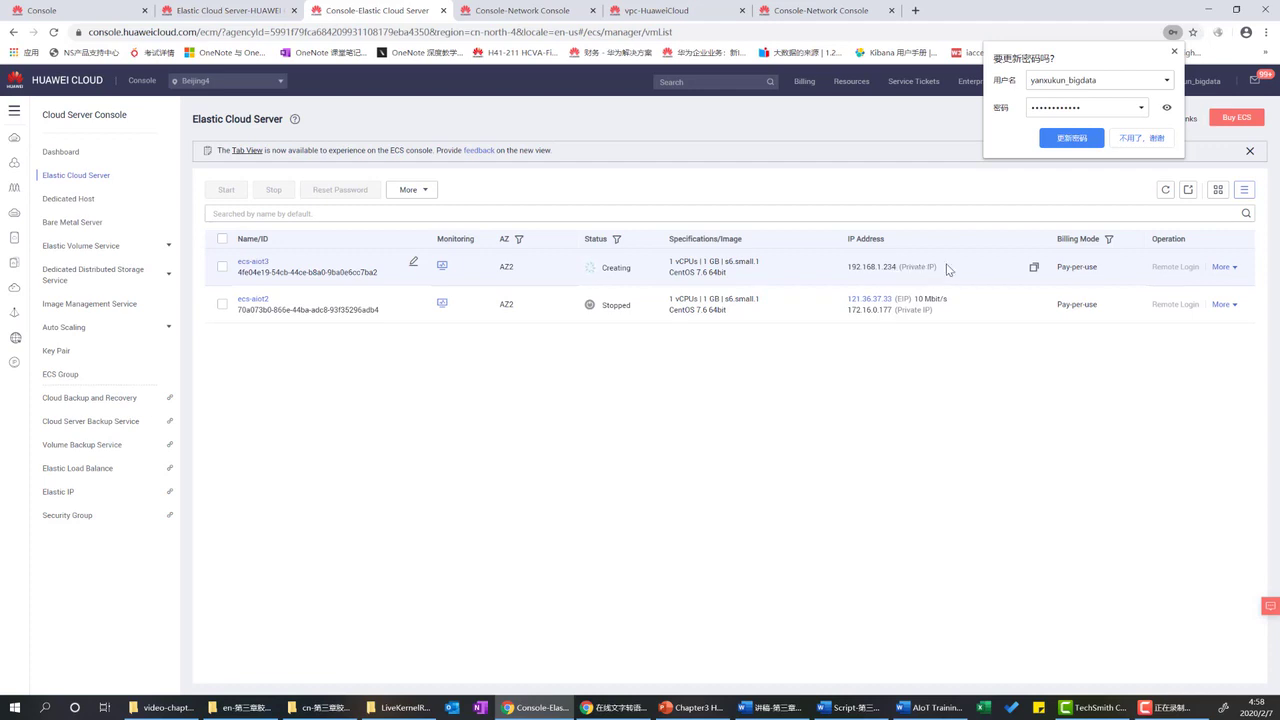
{"action": "left_click", "coordinate": [1174, 51]}
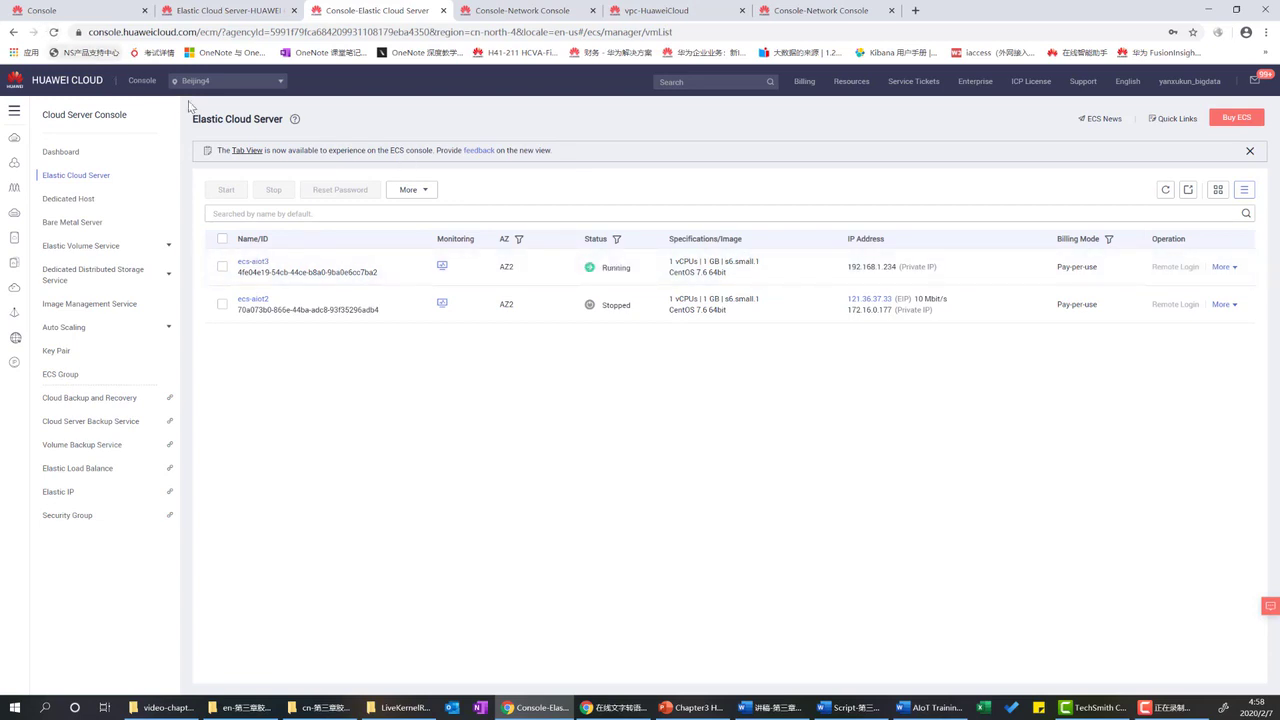
{"action": "left_click", "coordinate": [53, 32]}
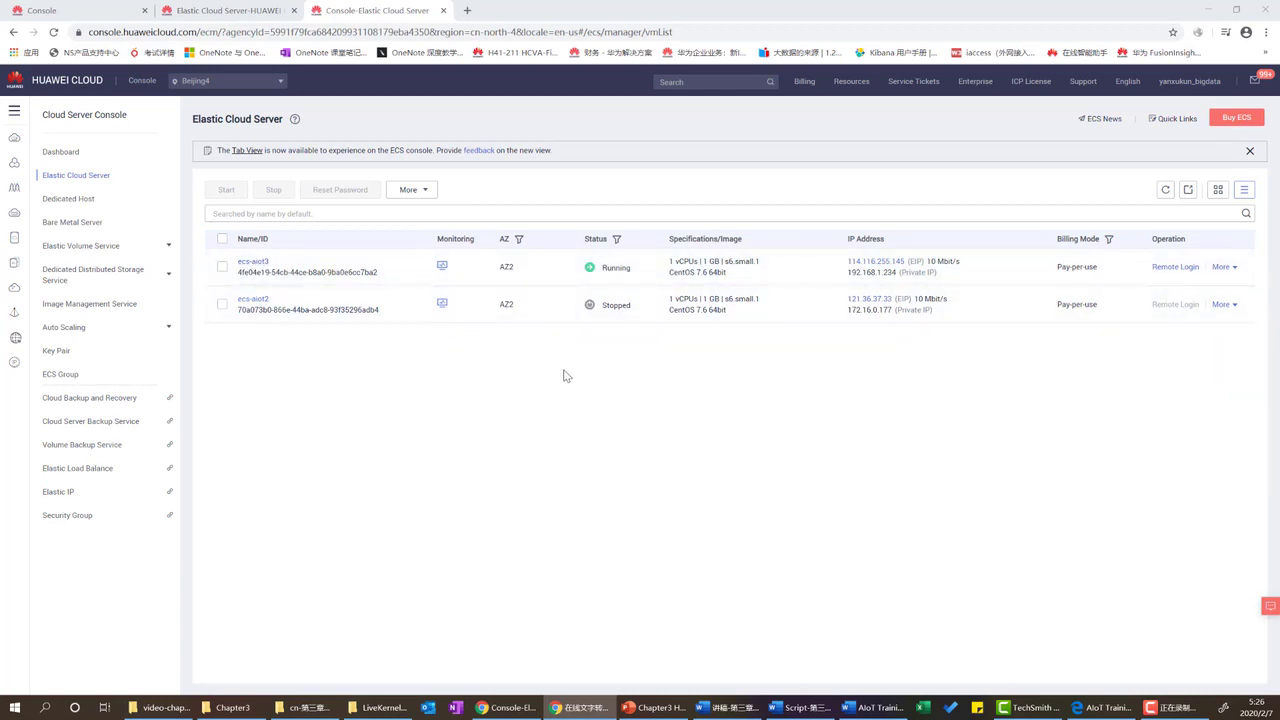
Scroll the PDF guide to section 3.2 and follow its winscp.net link.
{"action": "left_click", "coordinate": [1115, 714]}
{"action": "scroll", "coordinate": [678, 415], "scroll_direction": "down", "scroll_amount": 4}
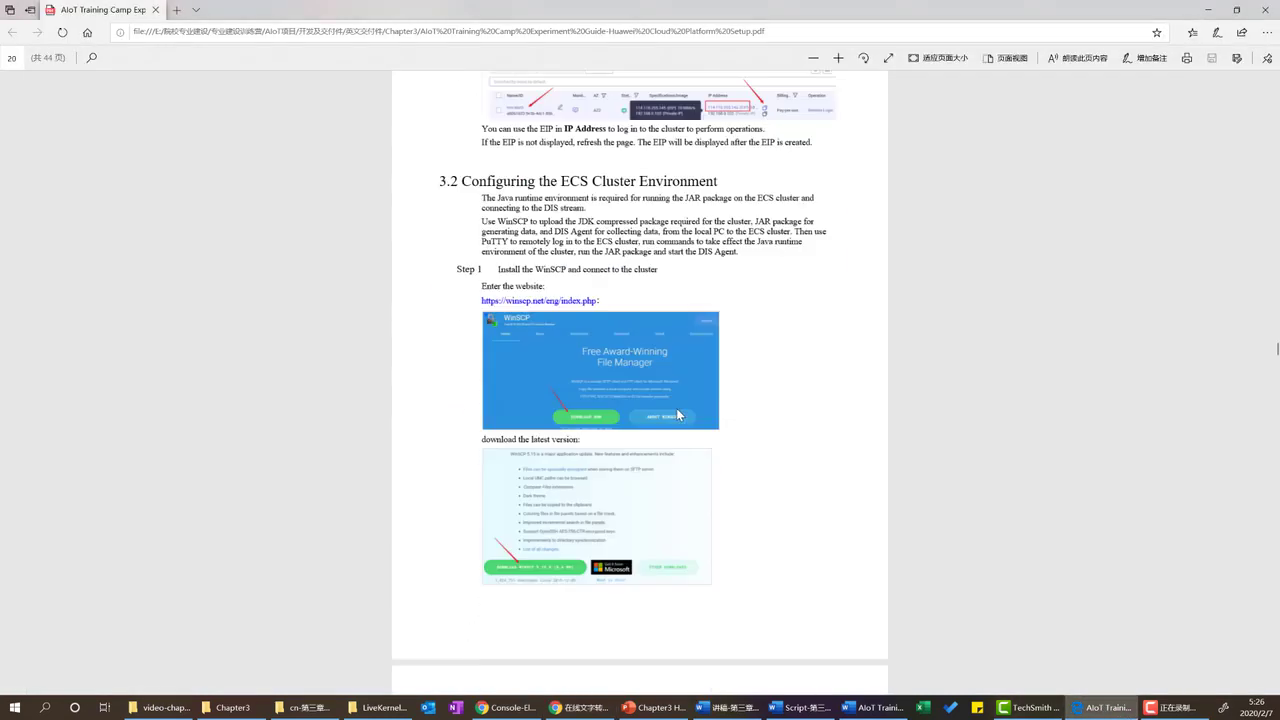
{"action": "scroll", "coordinate": [678, 415], "scroll_direction": "down", "scroll_amount": 3}
{"action": "scroll", "coordinate": [567, 211], "scroll_direction": "up", "scroll_amount": 2}
{"action": "scroll", "coordinate": [561, 184], "scroll_direction": "up", "scroll_amount": 2}
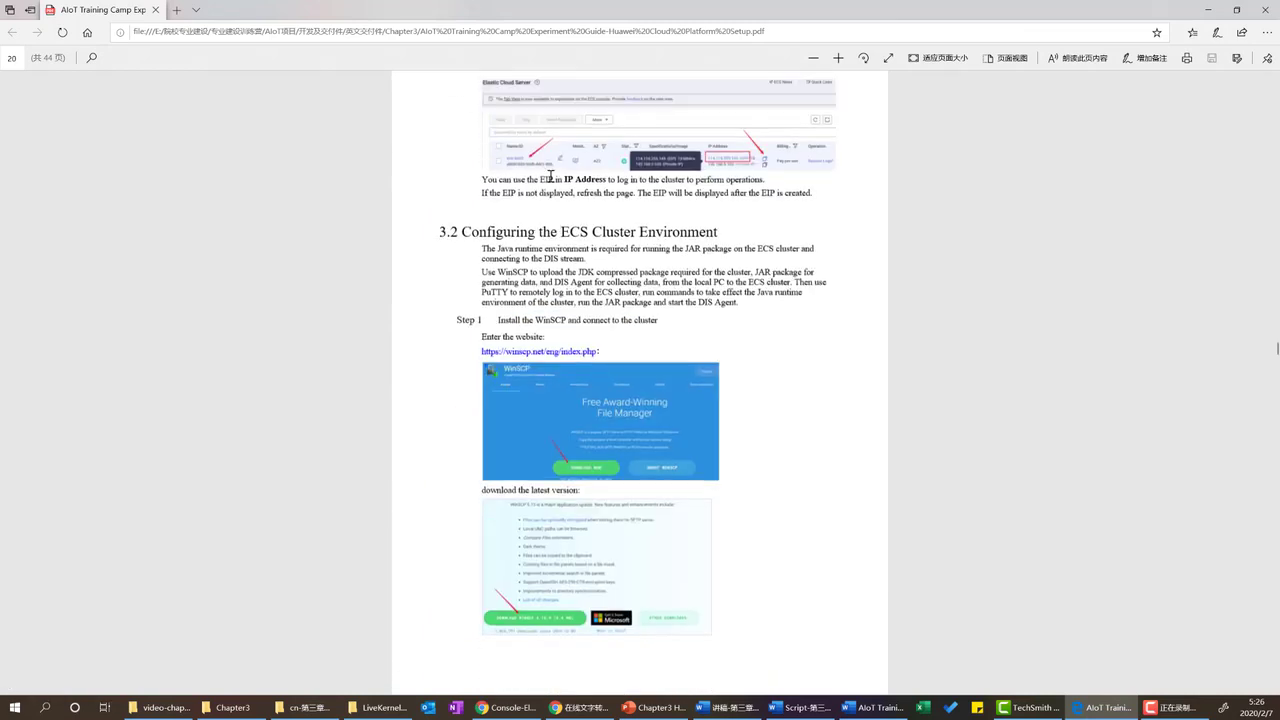
{"action": "left_click_drag", "start_coordinate": [519, 236], "coordinate": [719, 236]}
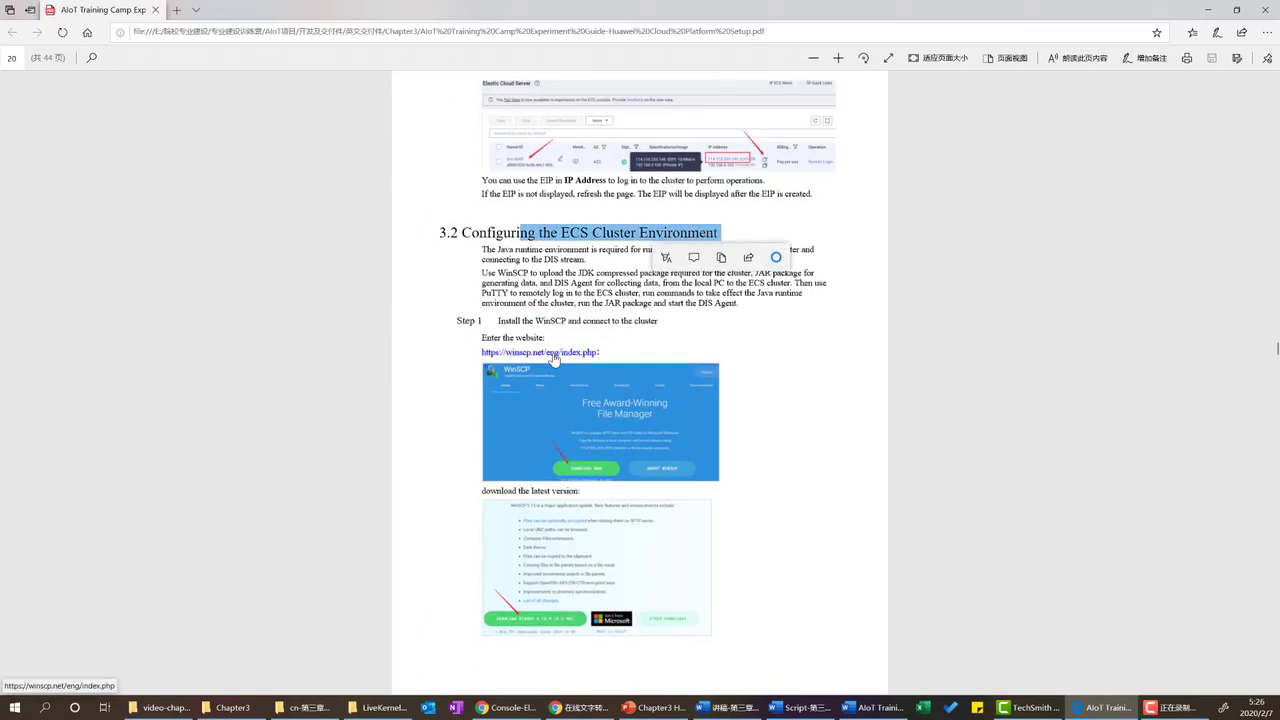
{"action": "left_click", "coordinate": [553, 355]}
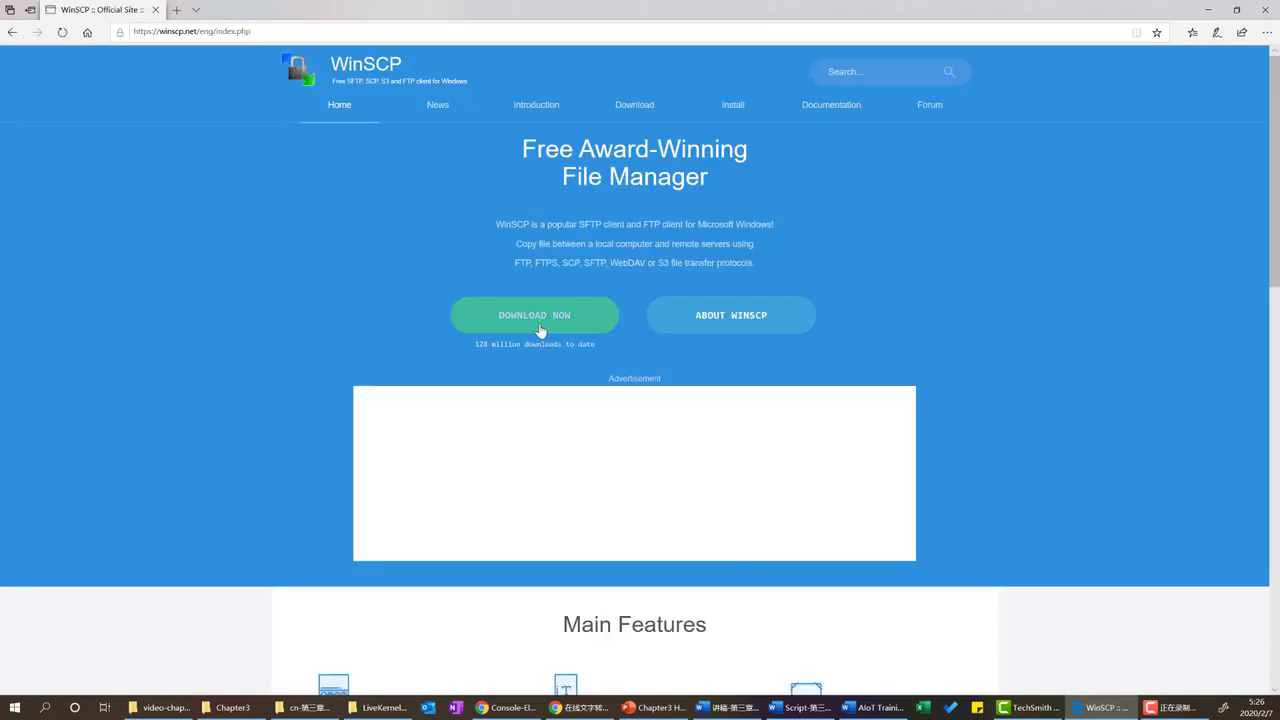
Download and save WinSCP-5.15.9-Setup.exe, then run the installer.
{"action": "left_click", "coordinate": [538, 326]}
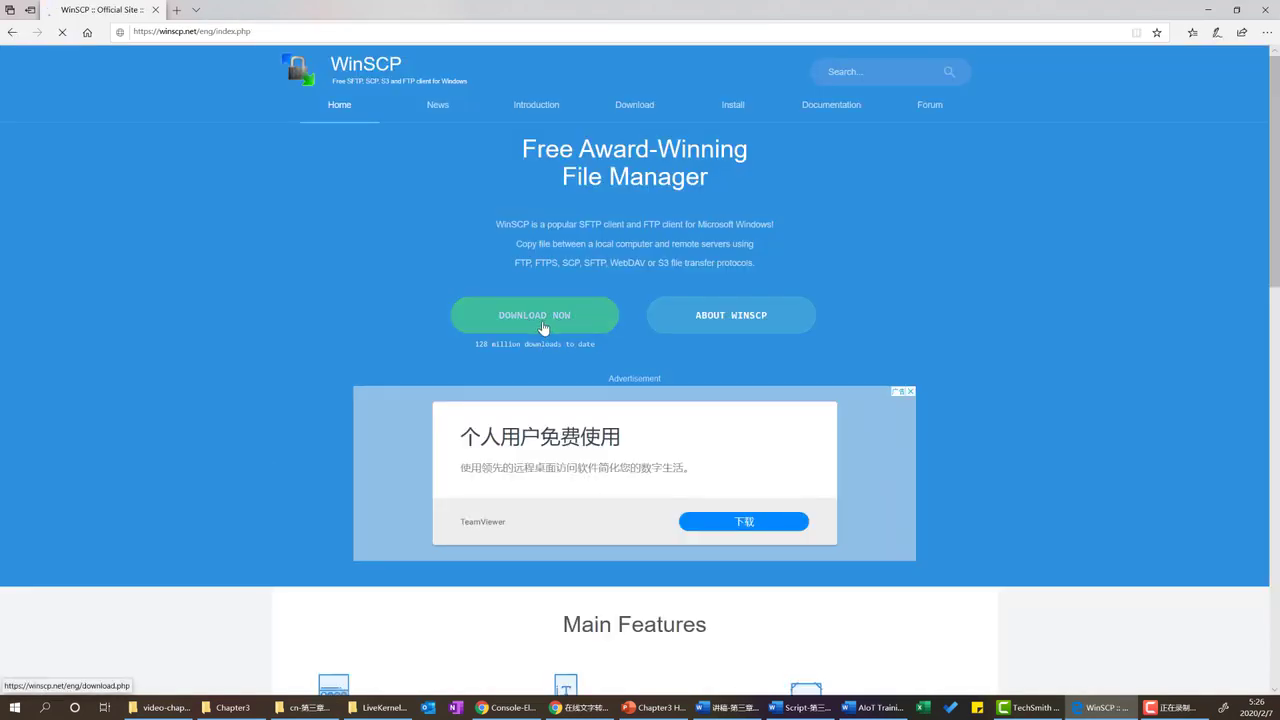
{"action": "scroll", "coordinate": [574, 423], "scroll_direction": "down", "scroll_amount": 3}
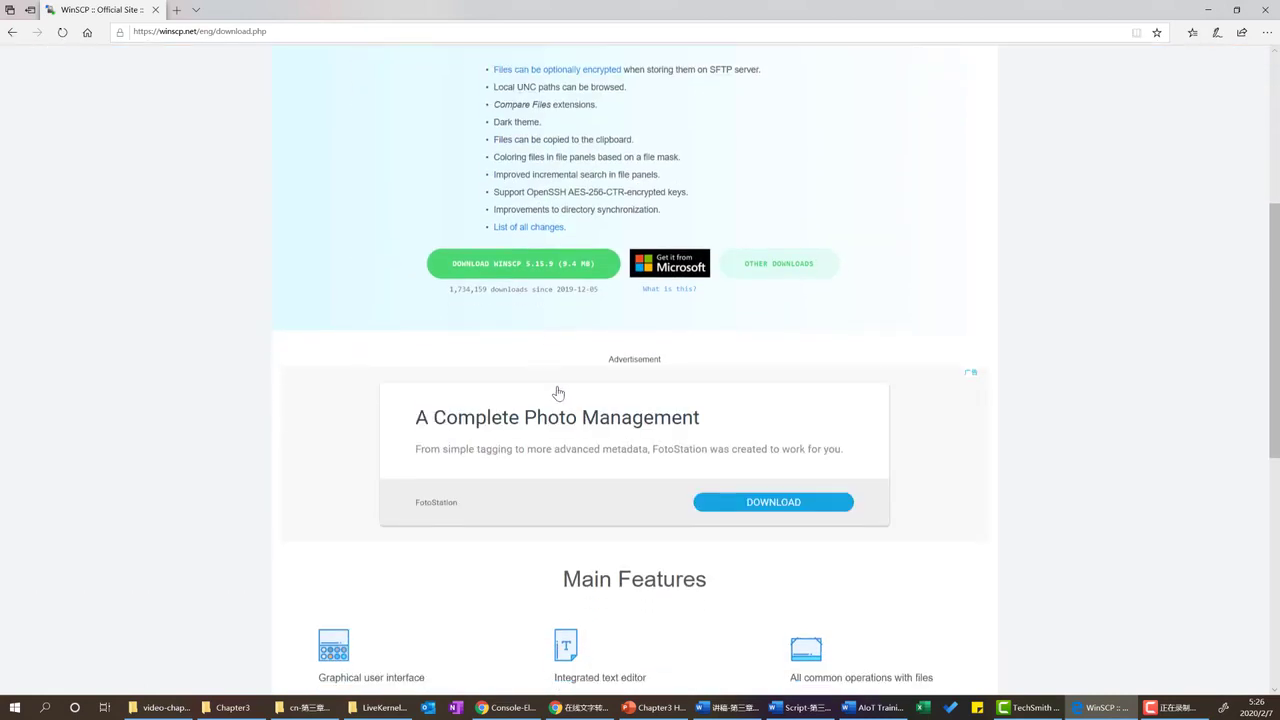
{"action": "left_click", "coordinate": [537, 260]}
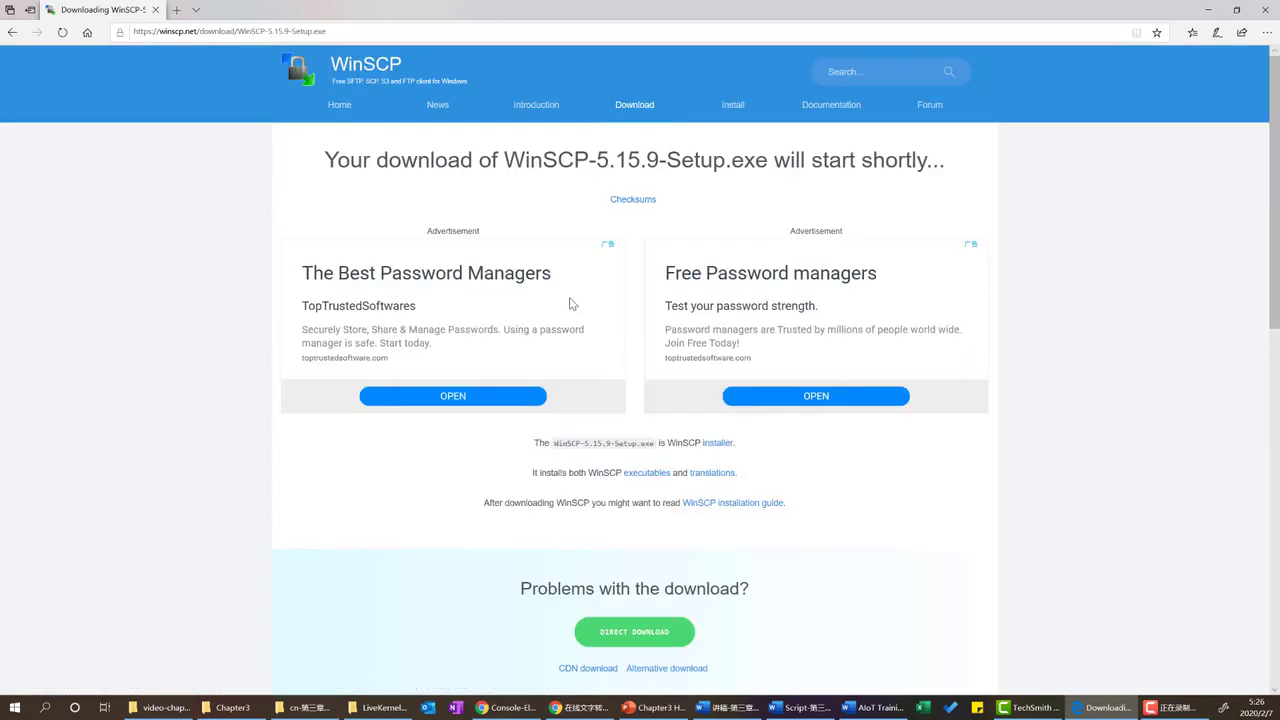
{"action": "scroll", "coordinate": [577, 344], "scroll_direction": "down", "scroll_amount": 2}
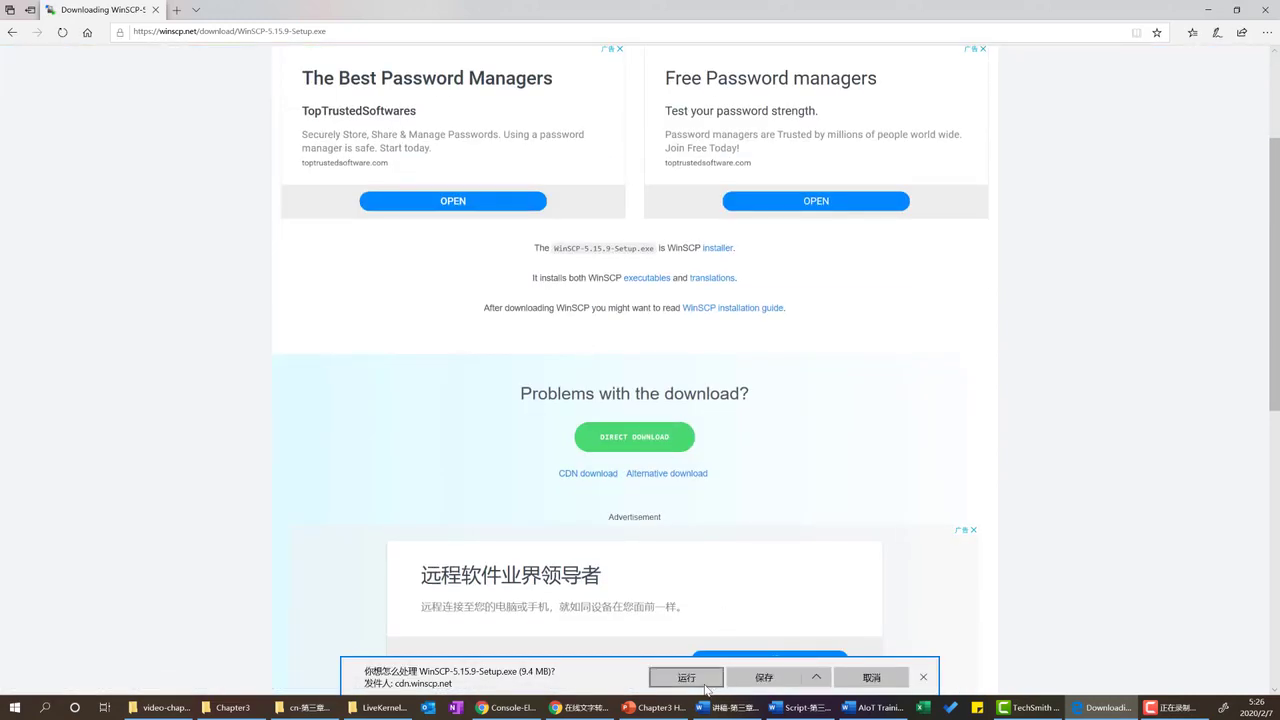
{"action": "left_click", "coordinate": [764, 678]}
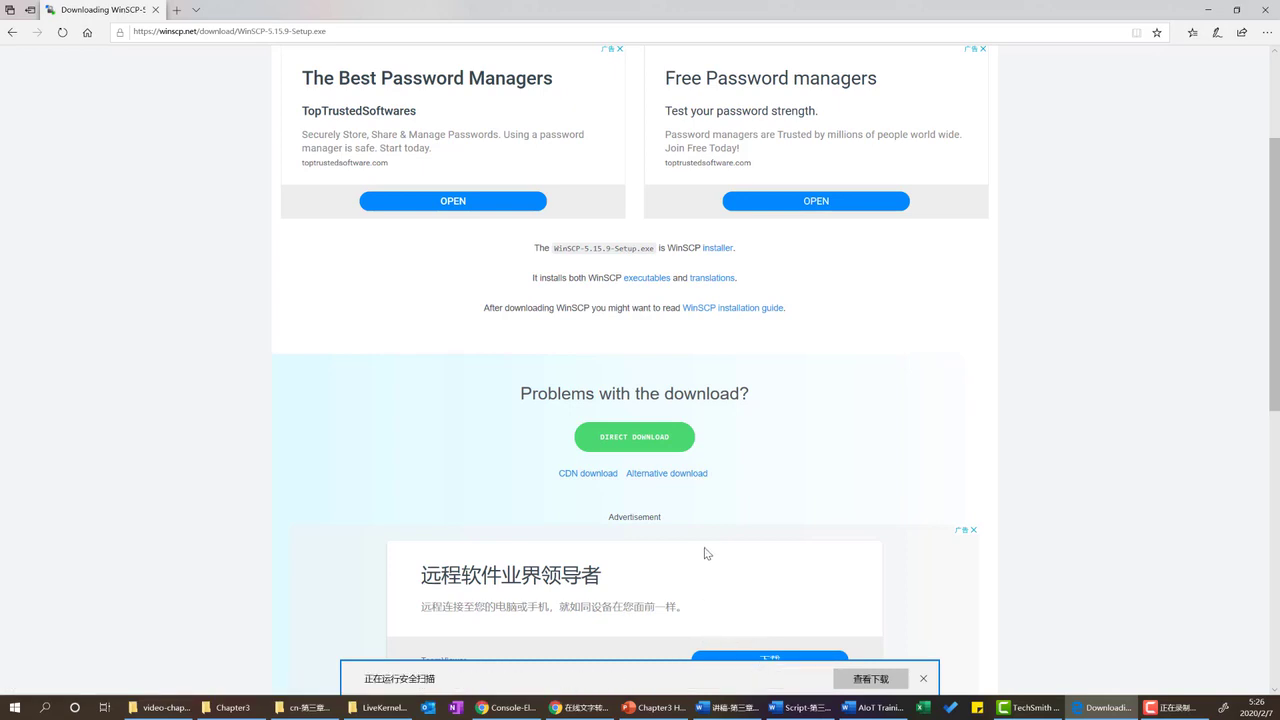
{"action": "scroll", "coordinate": [704, 550], "scroll_direction": "up", "scroll_amount": 2}
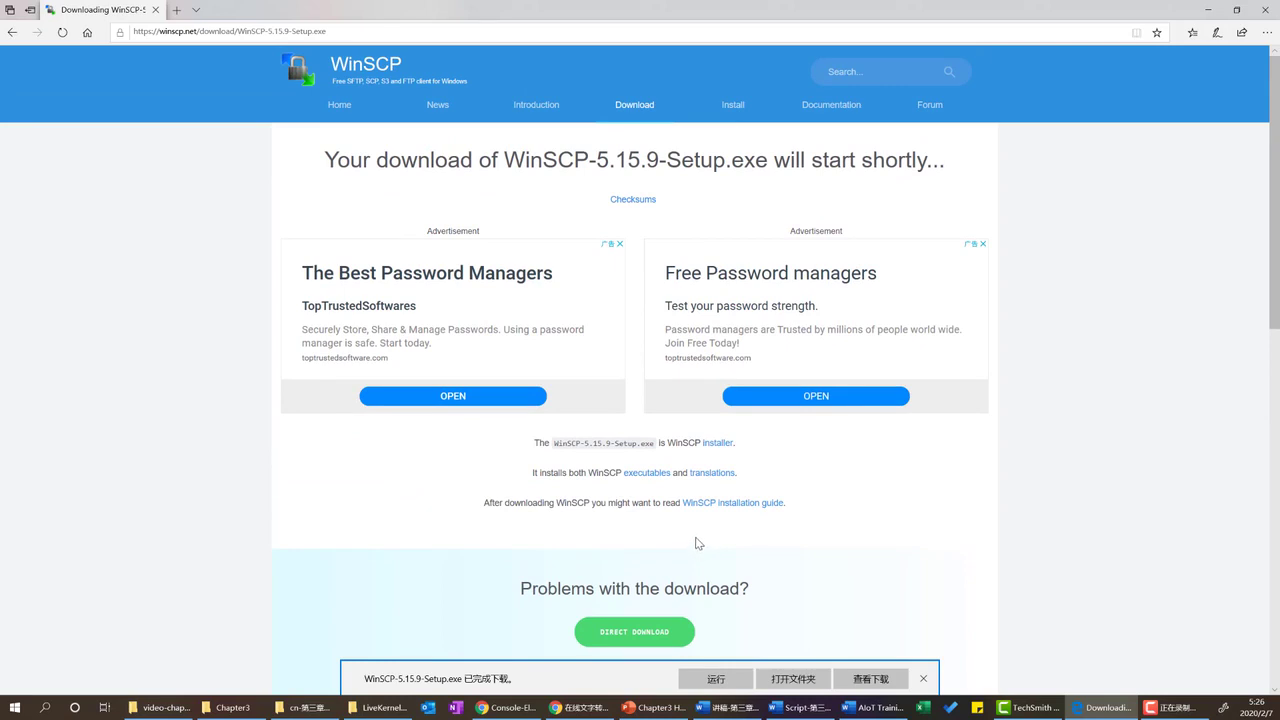
{"action": "left_click", "coordinate": [729, 681]}
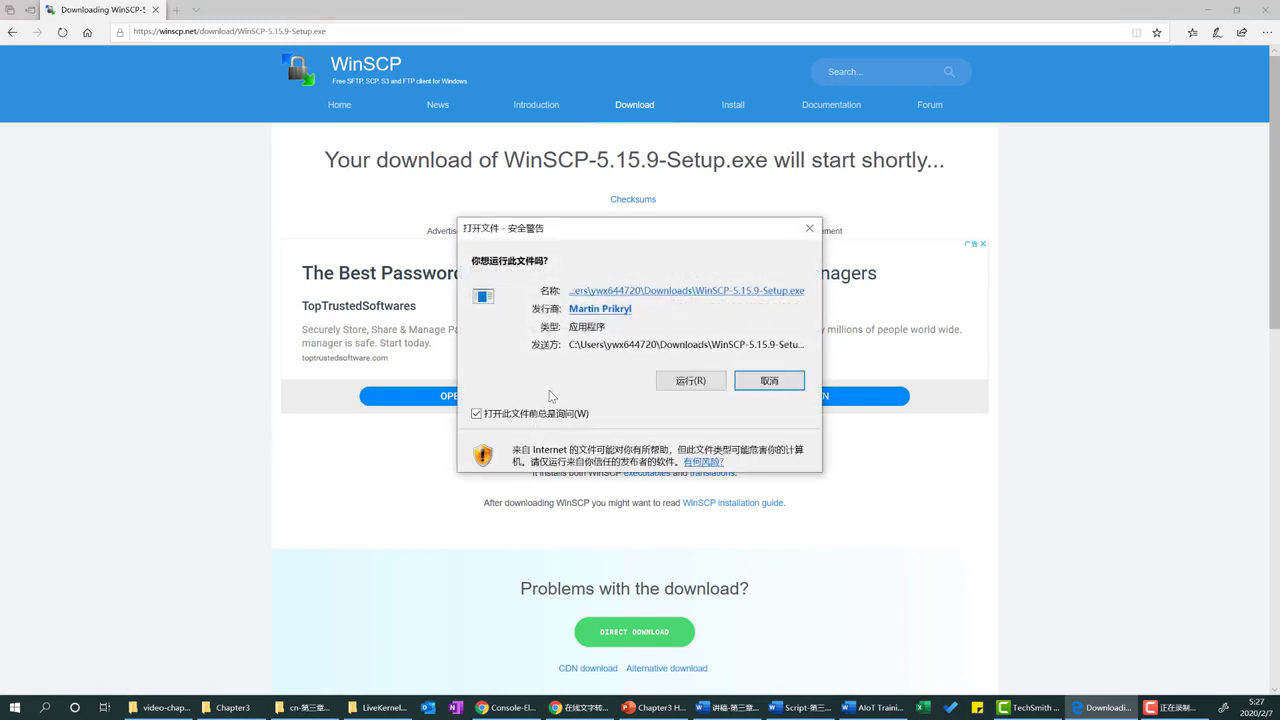
{"action": "left_click", "coordinate": [701, 389]}
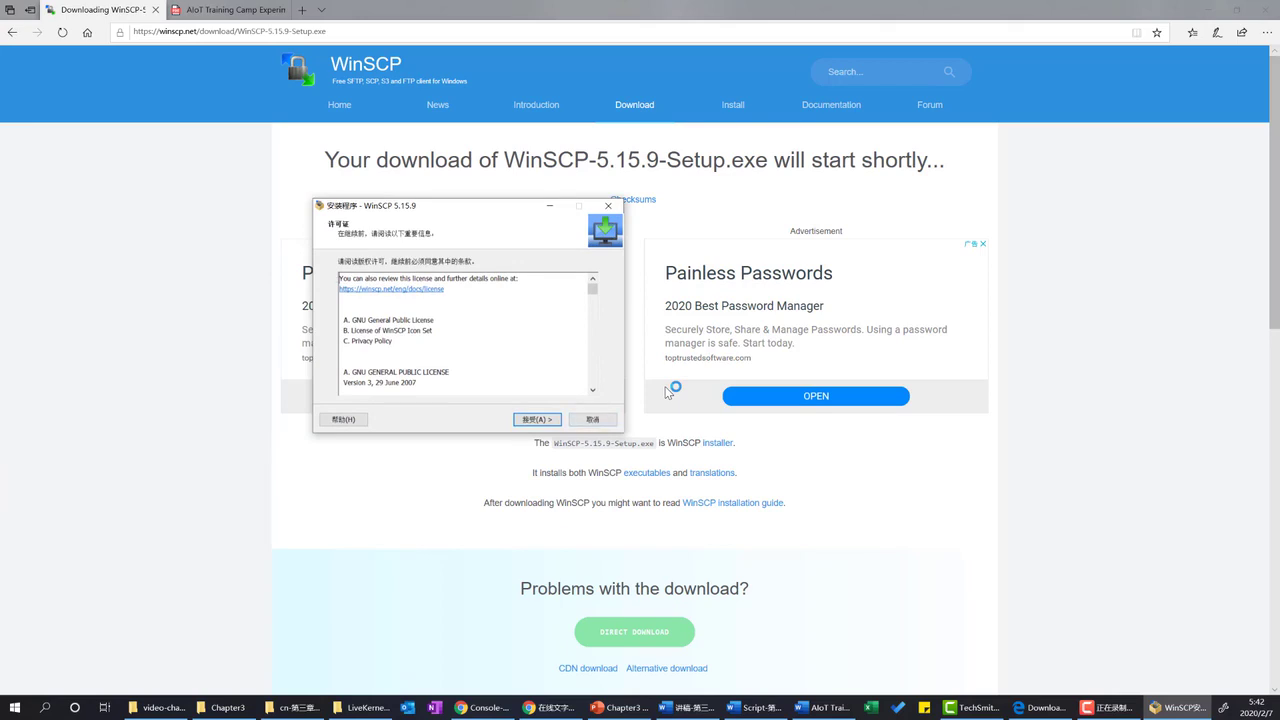
Cancel the WinSCP setup and return to the PDF guide's page 19 install-and-connect instructions.
{"action": "key", "text": "Escape"}
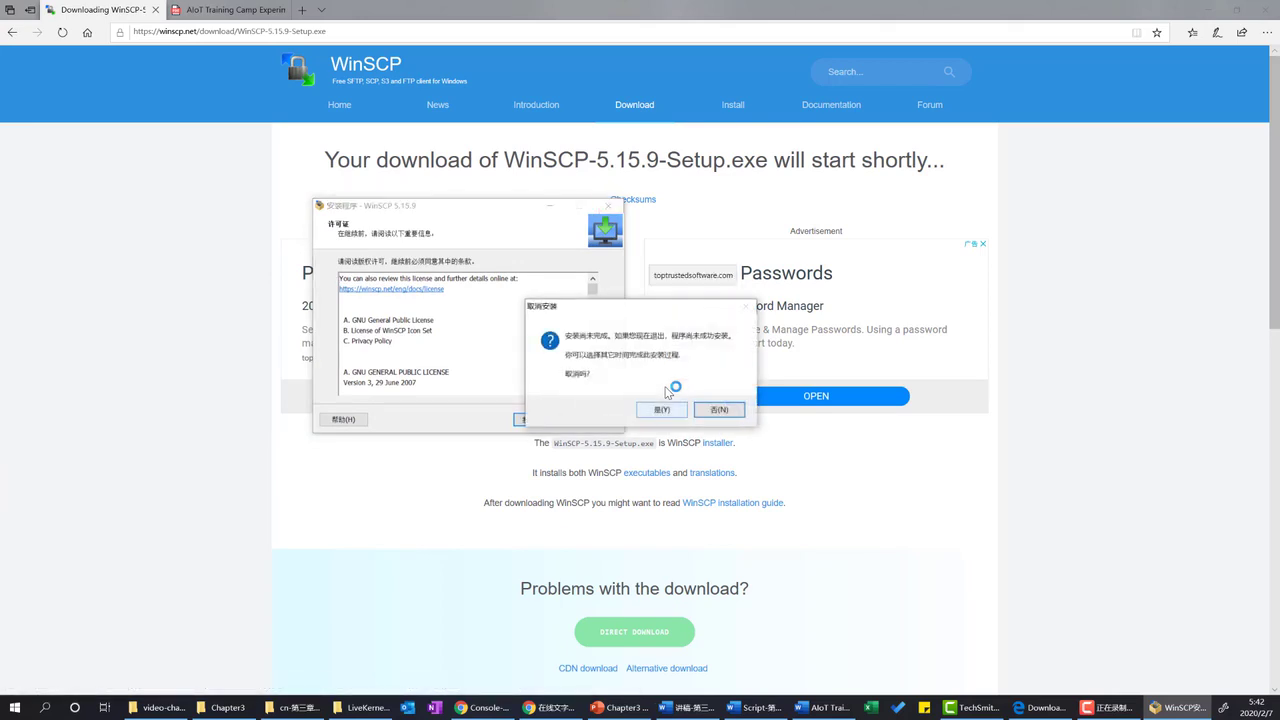
{"action": "left_click", "coordinate": [661, 409]}
{"action": "left_click", "coordinate": [250, 10]}
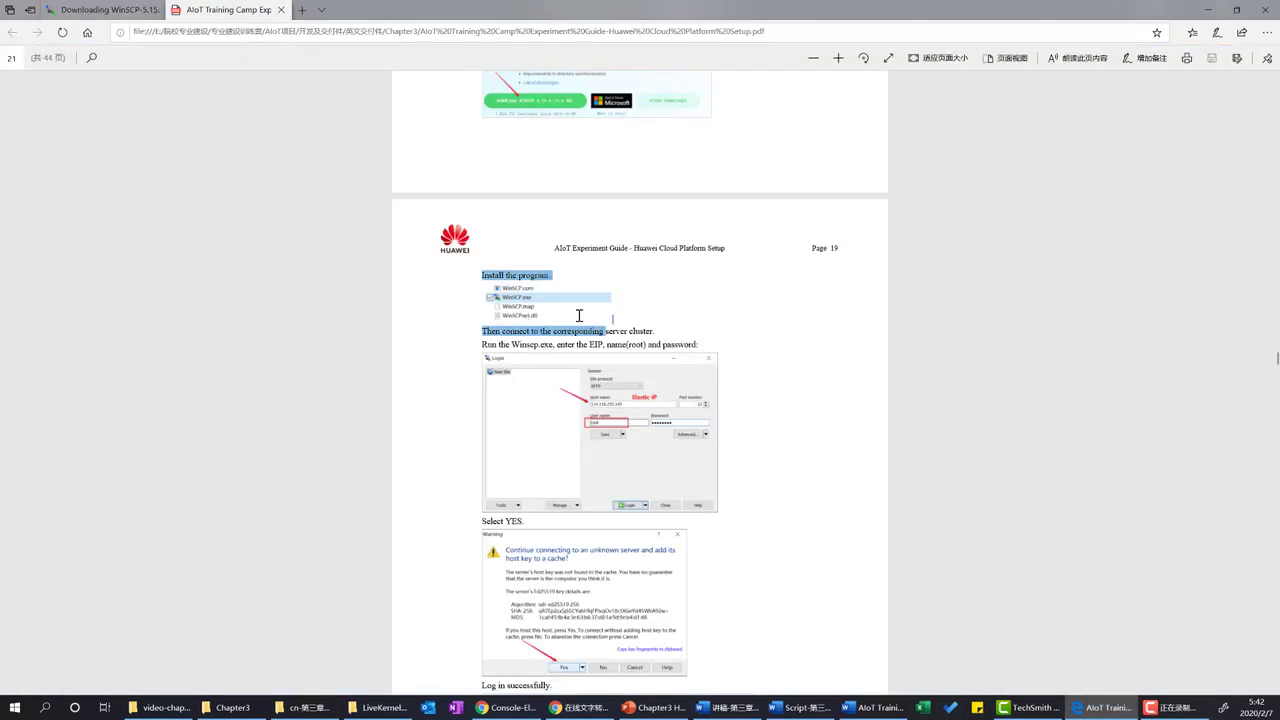
{"action": "left_click_drag", "start_coordinate": [578, 316], "coordinate": [571, 310]}
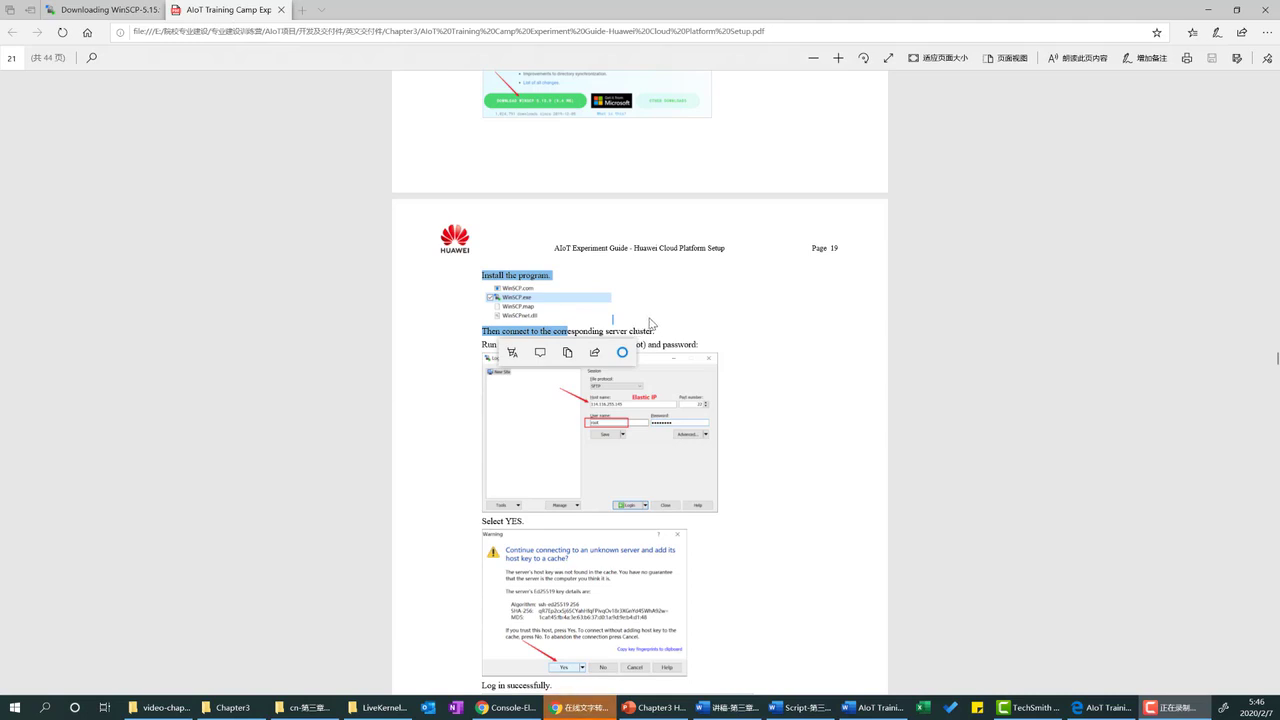
{"action": "scroll", "coordinate": [640, 332], "scroll_direction": "down", "scroll_amount": 7}
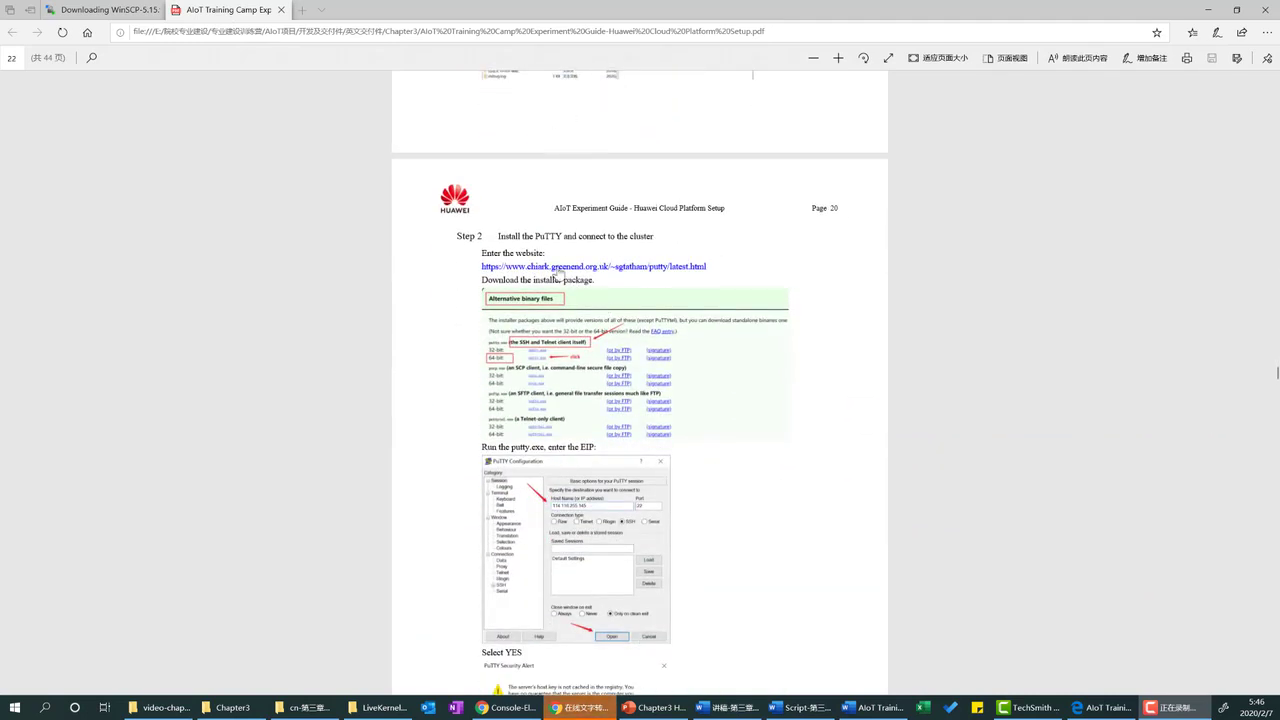
Open the PuTTY download page from the guide and save the 64-bit putty.exe.
{"action": "left_click", "coordinate": [530, 268]}
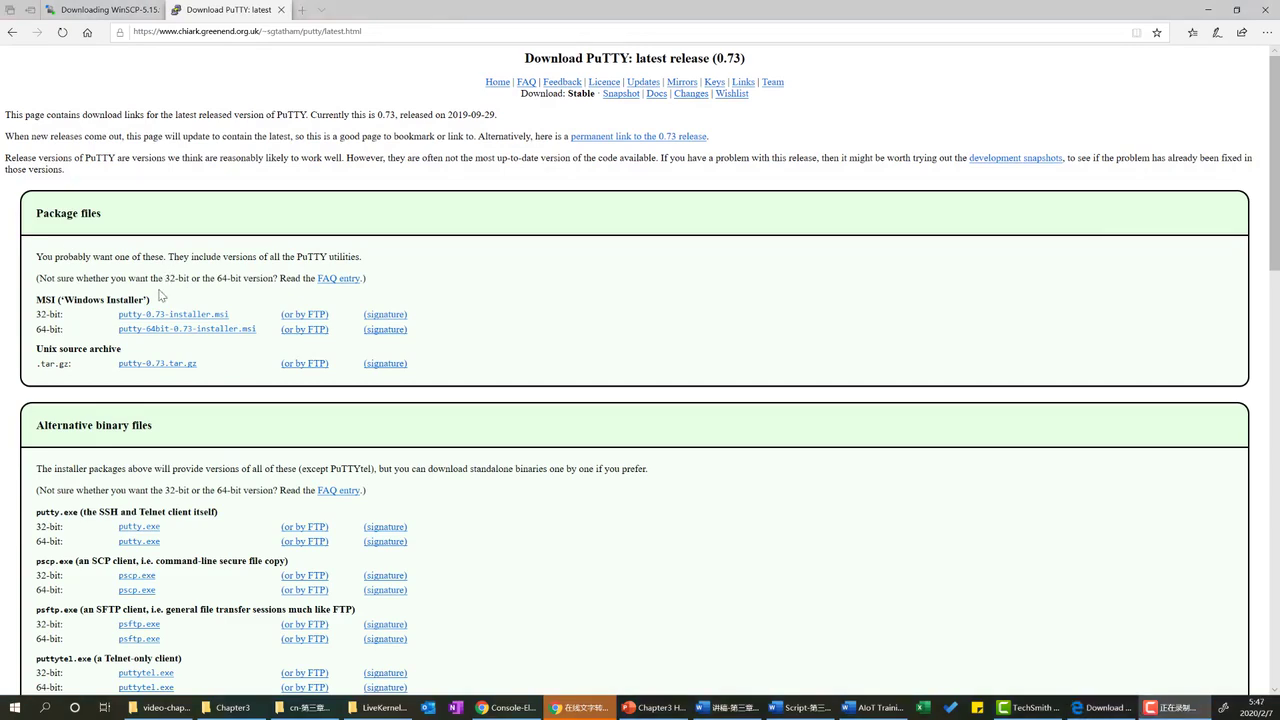
{"action": "scroll", "coordinate": [158, 293], "scroll_direction": "down", "scroll_amount": 4}
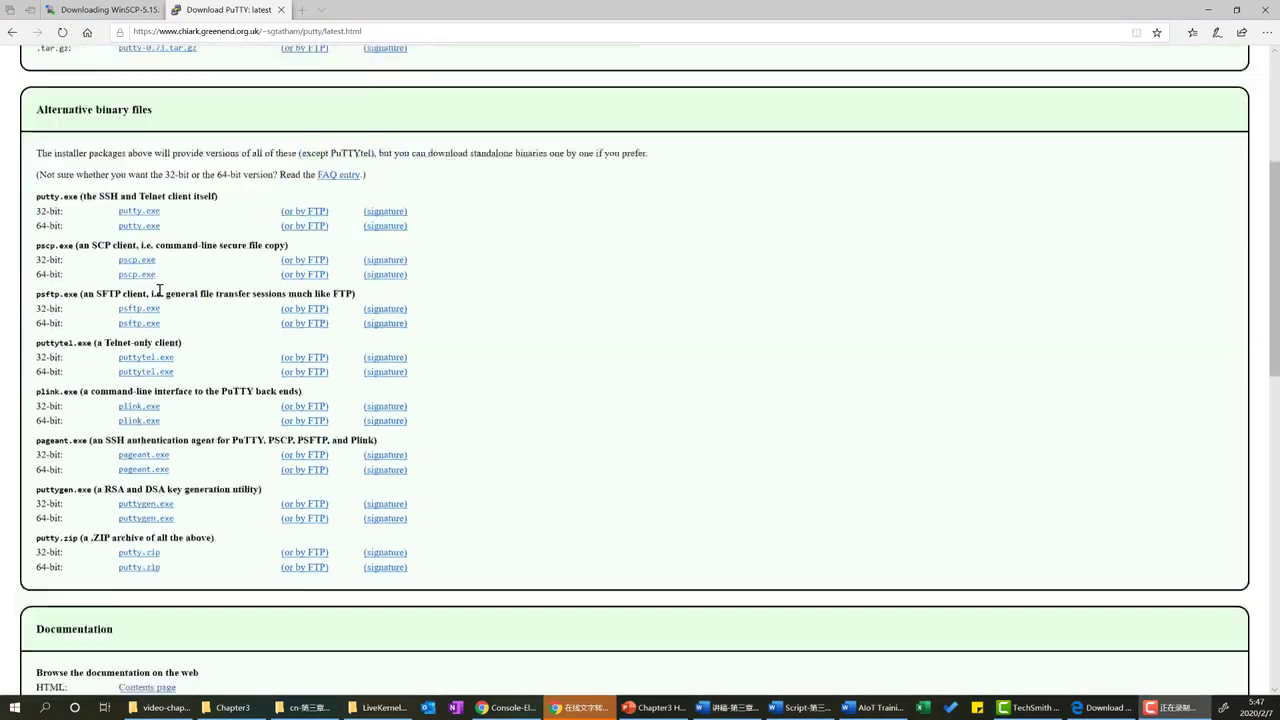
{"action": "scroll", "coordinate": [35, 325], "scroll_direction": "up", "scroll_amount": 2}
{"action": "left_click_drag", "start_coordinate": [35, 321], "coordinate": [220, 326]}
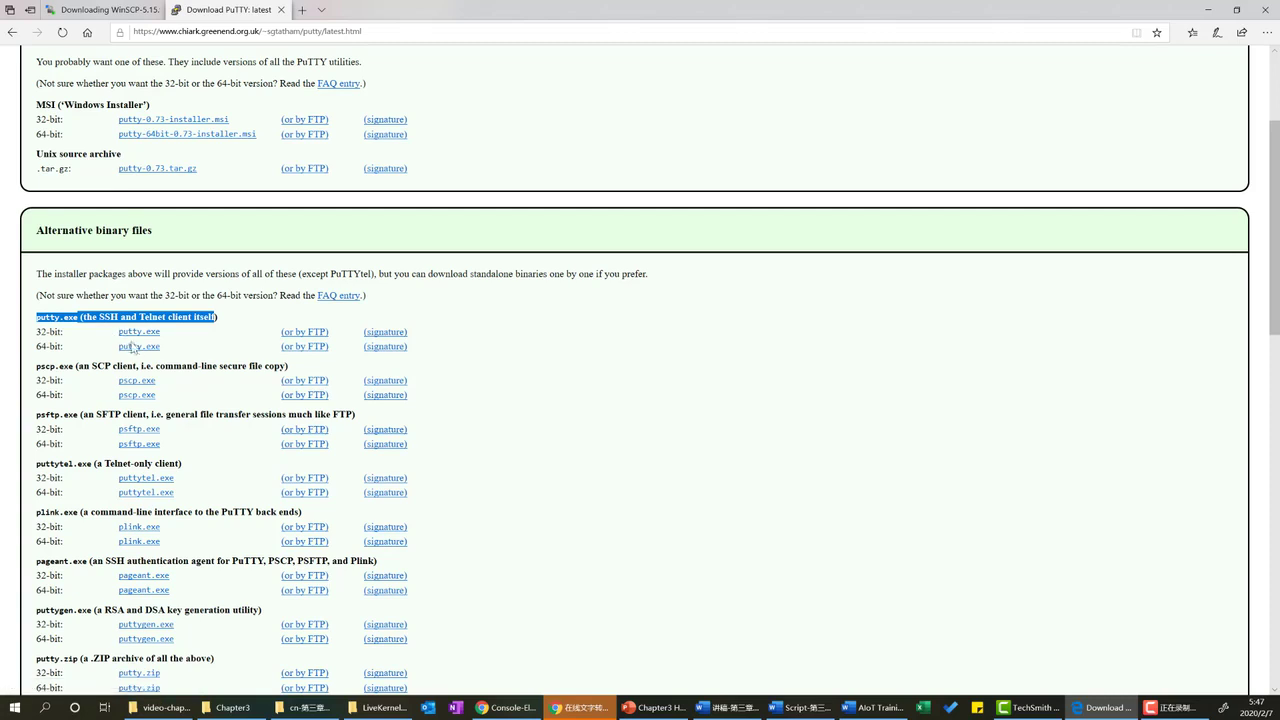
{"action": "left_click_drag", "start_coordinate": [42, 347], "coordinate": [81, 354]}
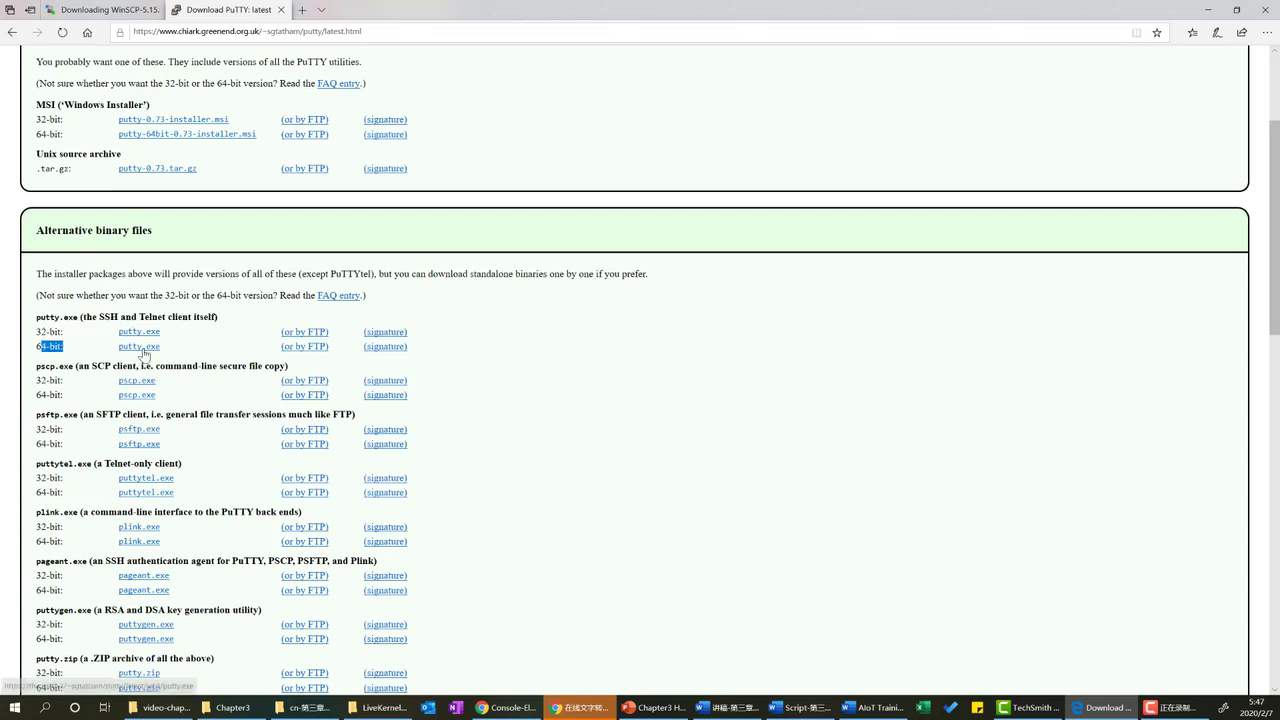
{"action": "left_click", "coordinate": [142, 349]}
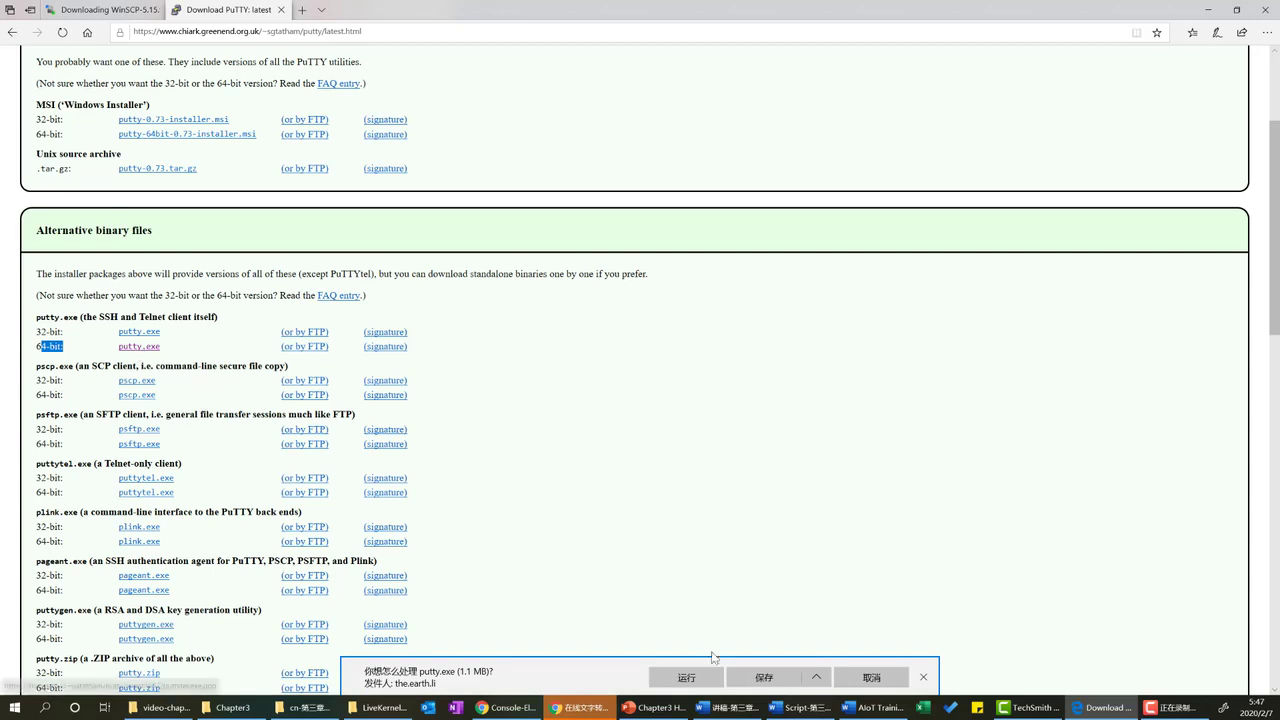
{"action": "left_click", "coordinate": [764, 677]}
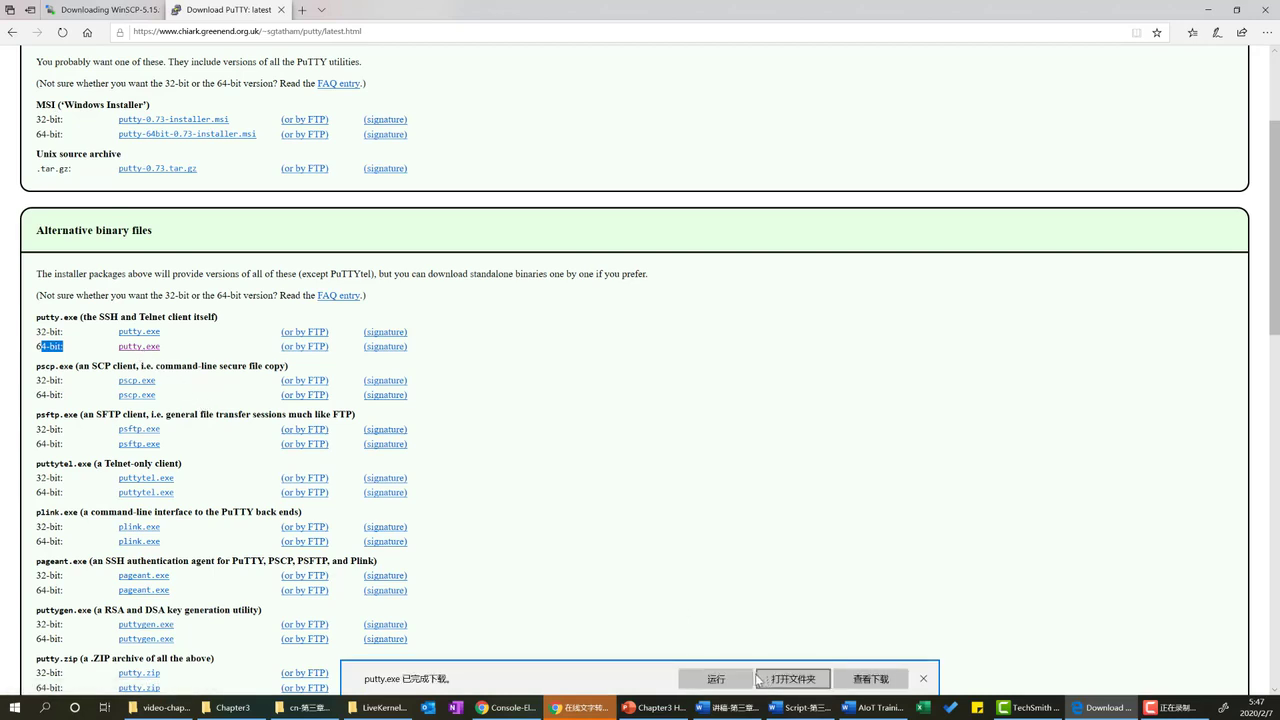
Dismiss the download notice and putty.exe security warning, then open the Start menu.
{"action": "left_click", "coordinate": [743, 681]}
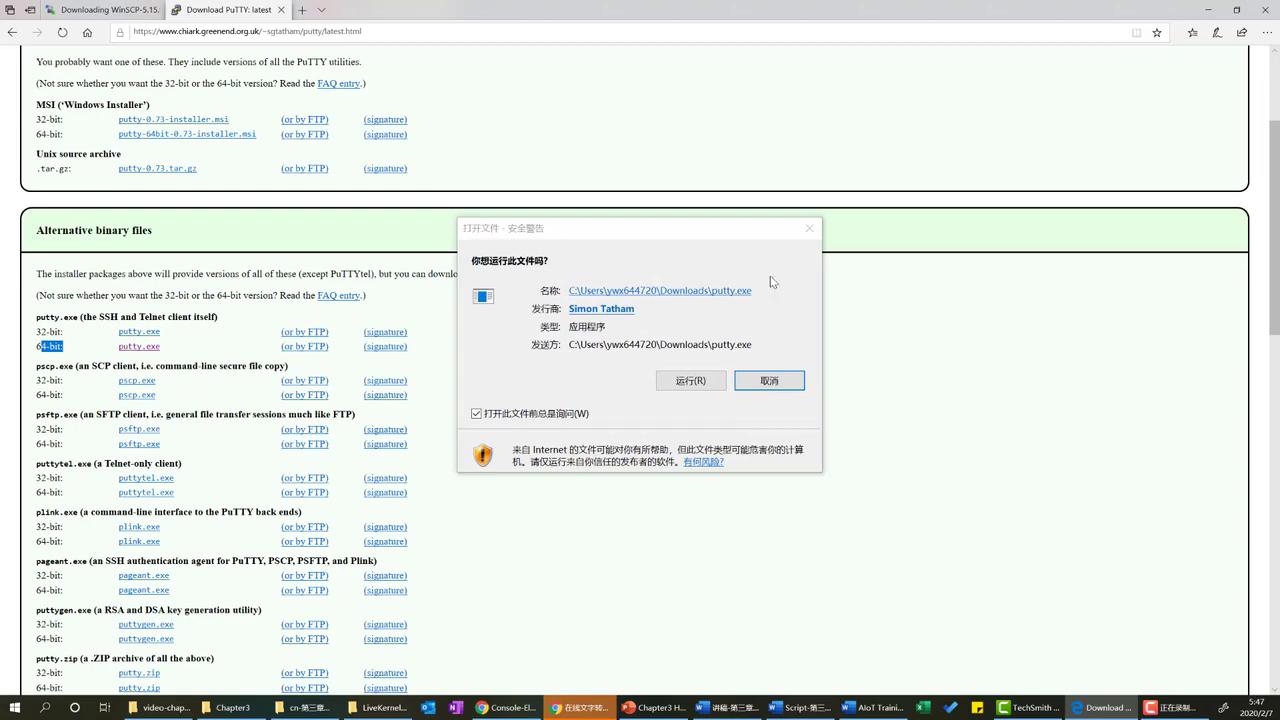
{"action": "left_click", "coordinate": [810, 232]}
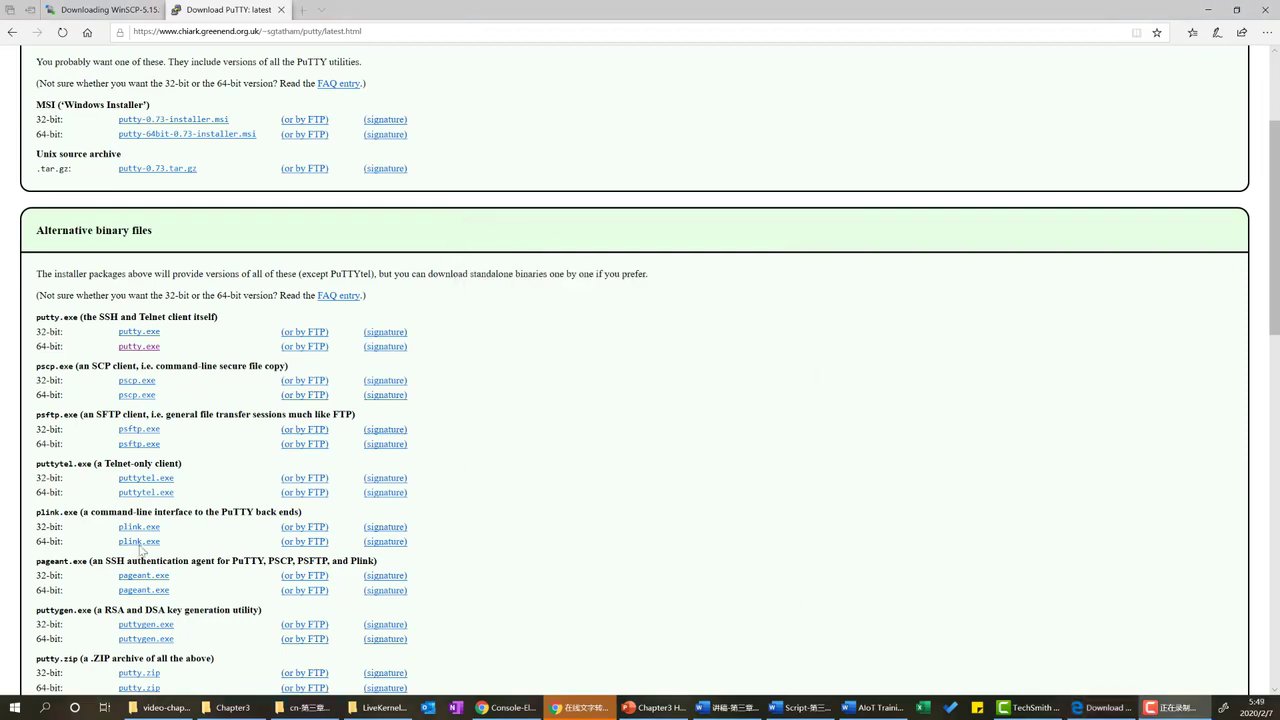
{"action": "left_click", "coordinate": [14, 710]}
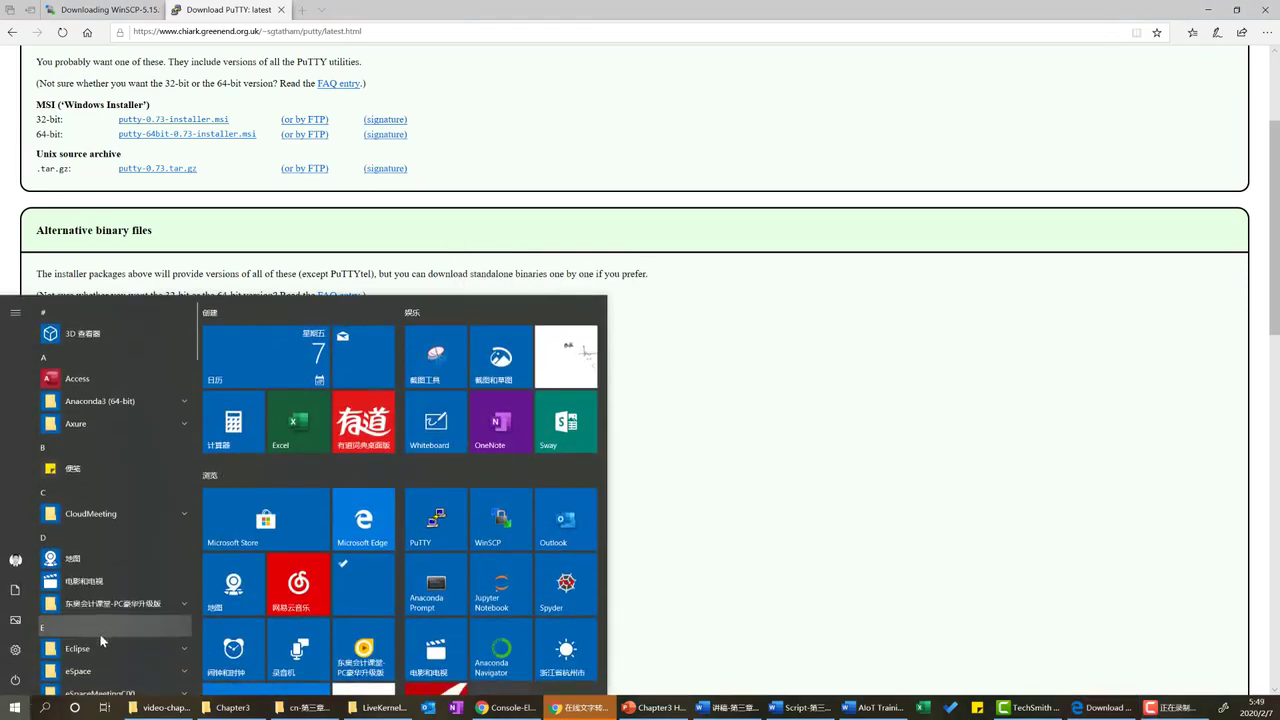
Launch PuTTY from the Start menu, then bring Edge back to the PDF guide at page 22.
{"action": "left_click", "coordinate": [436, 520]}
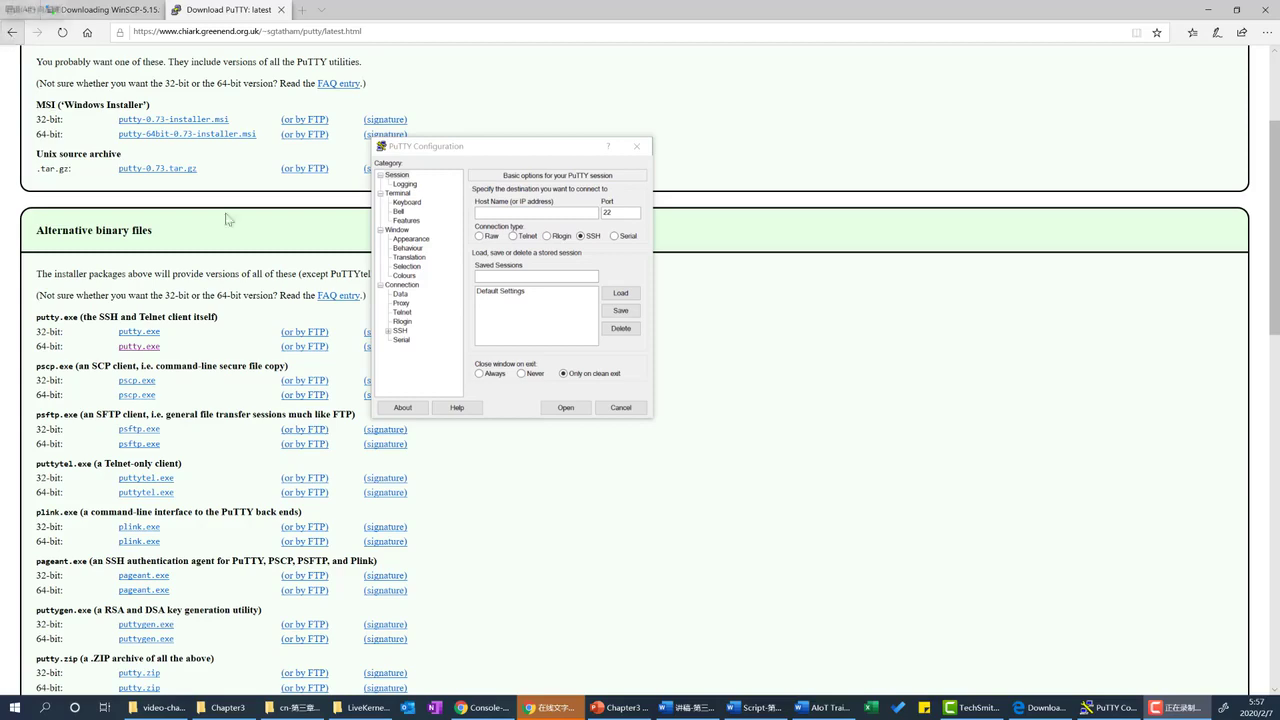
{"action": "left_click", "coordinate": [15, 36]}
{"action": "left_click", "coordinate": [13, 33]}
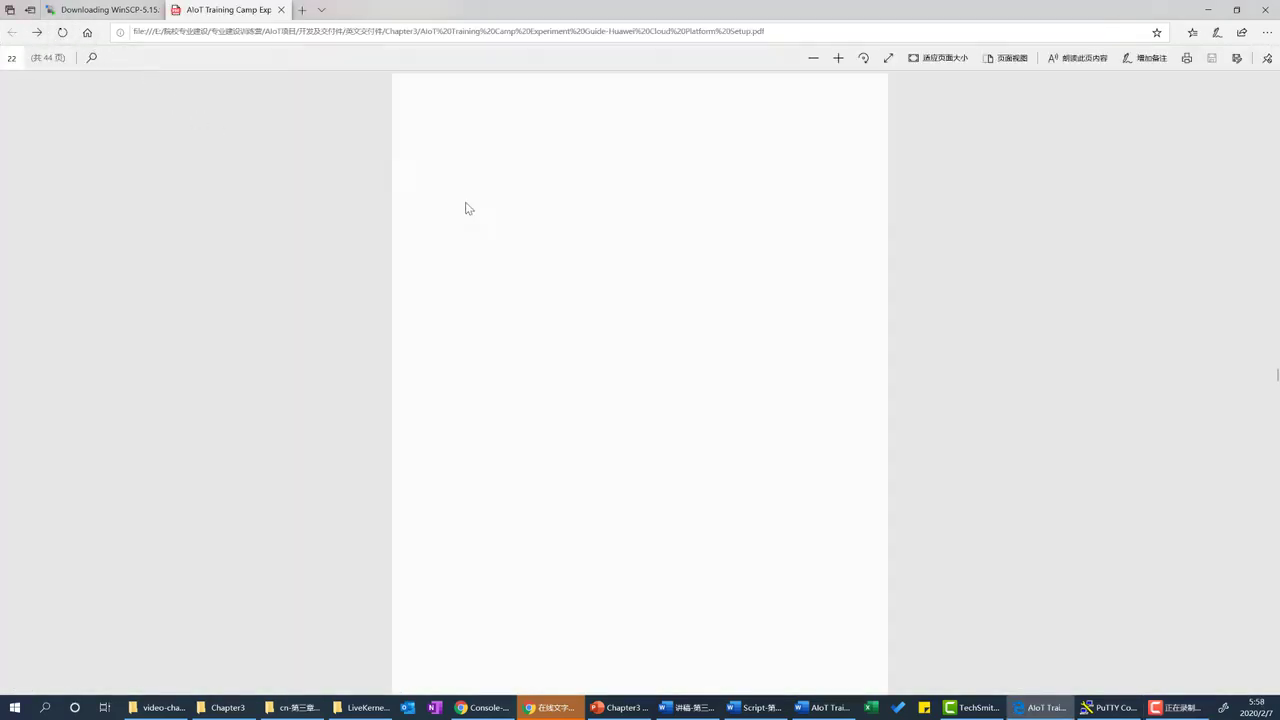
Scroll to the guide's Step 3 and follow its link to Oracle's Java SE 8 archive downloads.
{"action": "scroll", "coordinate": [560, 320], "scroll_direction": "down", "scroll_amount": 4}
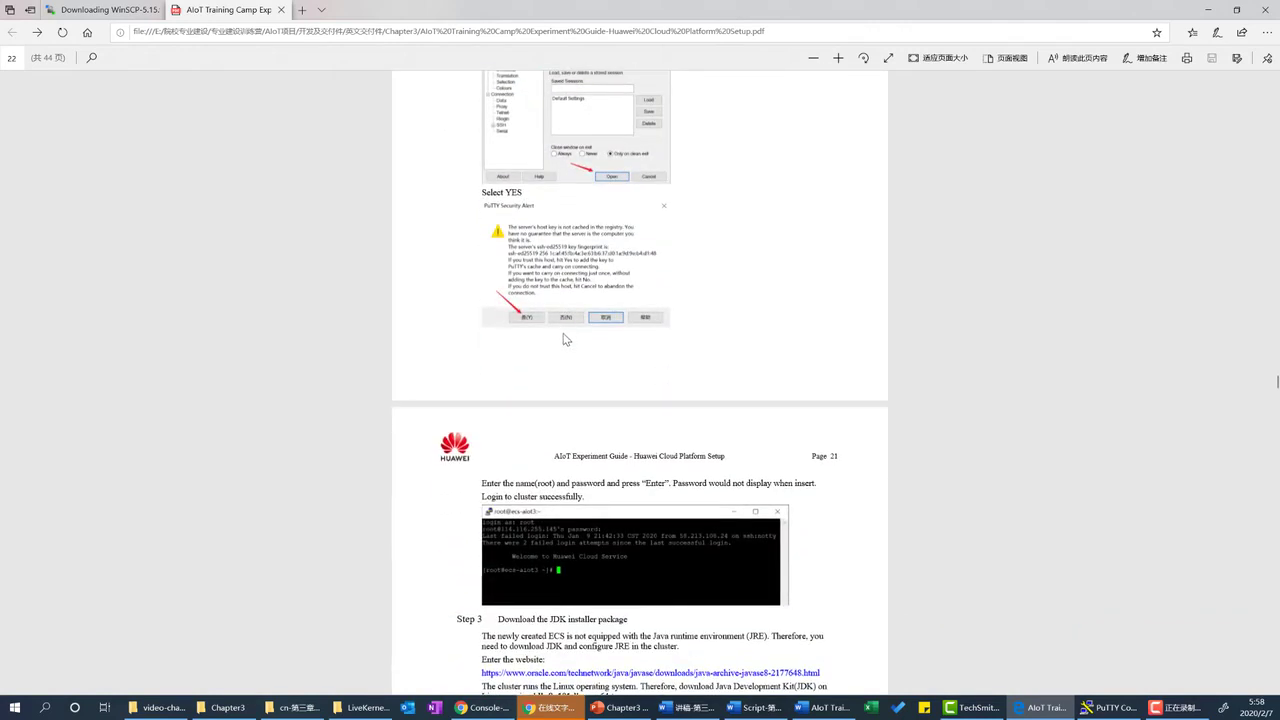
{"action": "scroll", "coordinate": [566, 358], "scroll_direction": "down", "scroll_amount": 2}
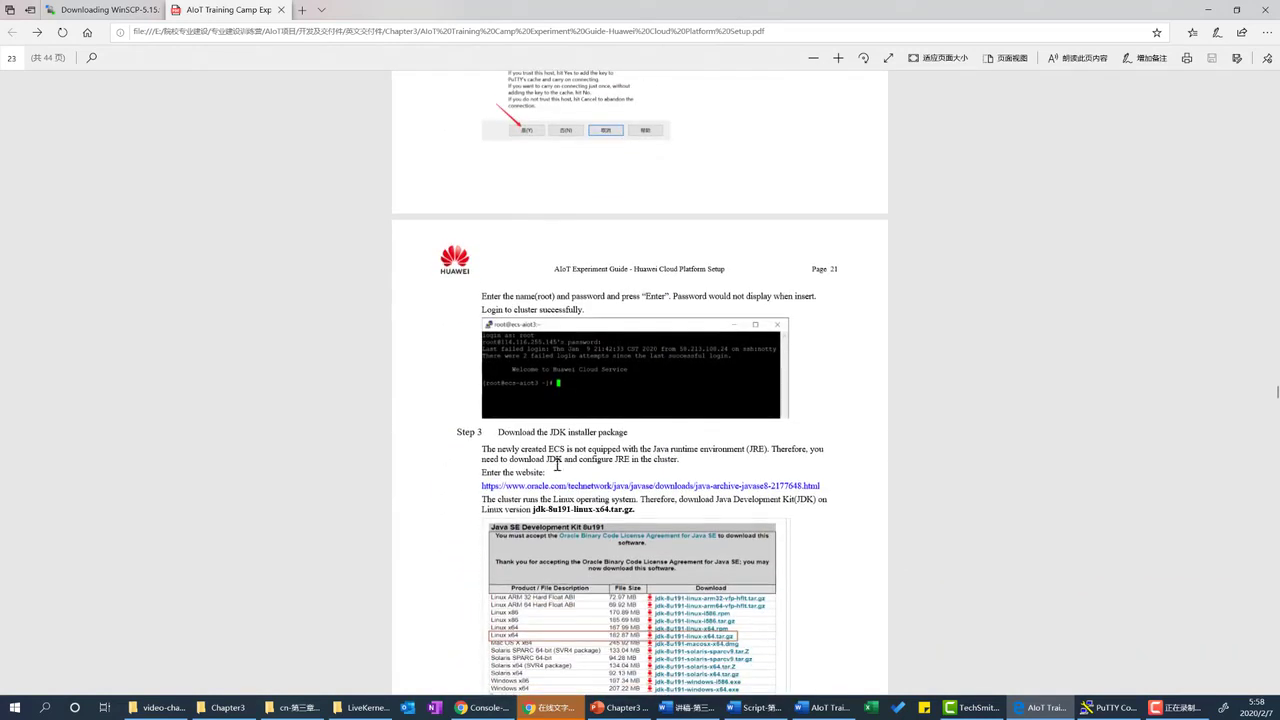
{"action": "left_click_drag", "start_coordinate": [499, 432], "coordinate": [629, 436]}
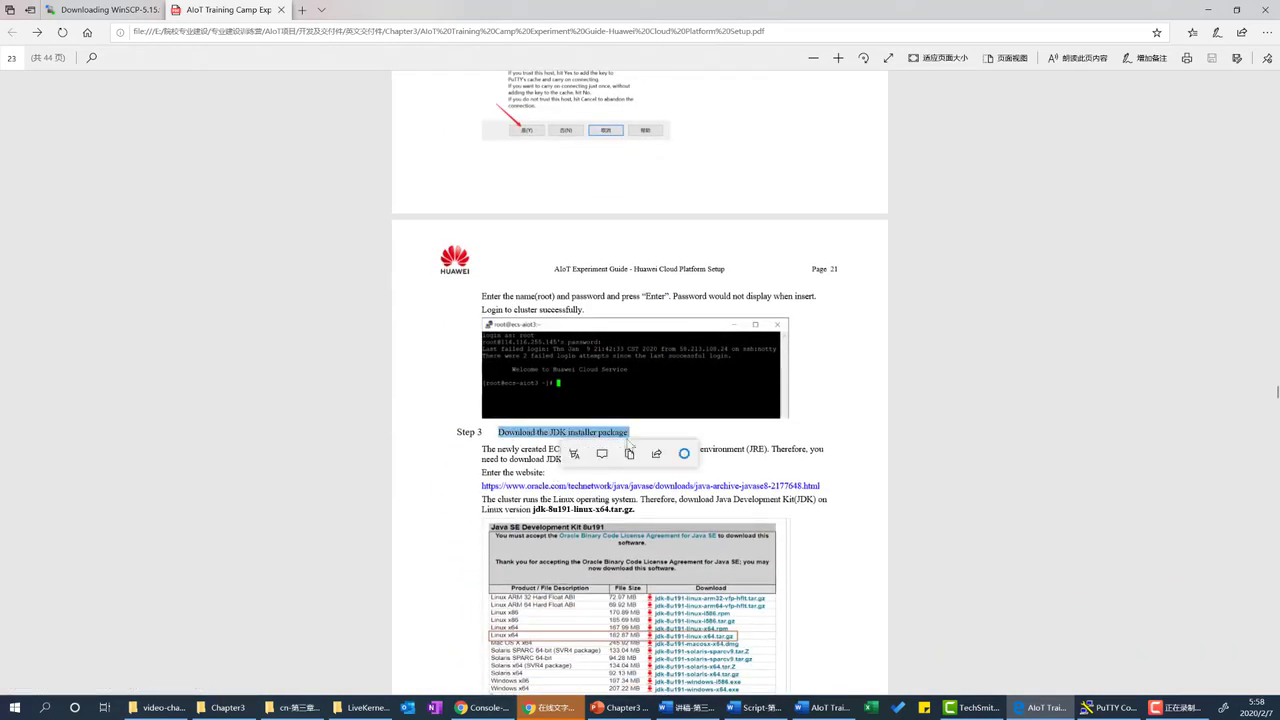
{"action": "left_click", "coordinate": [521, 488]}
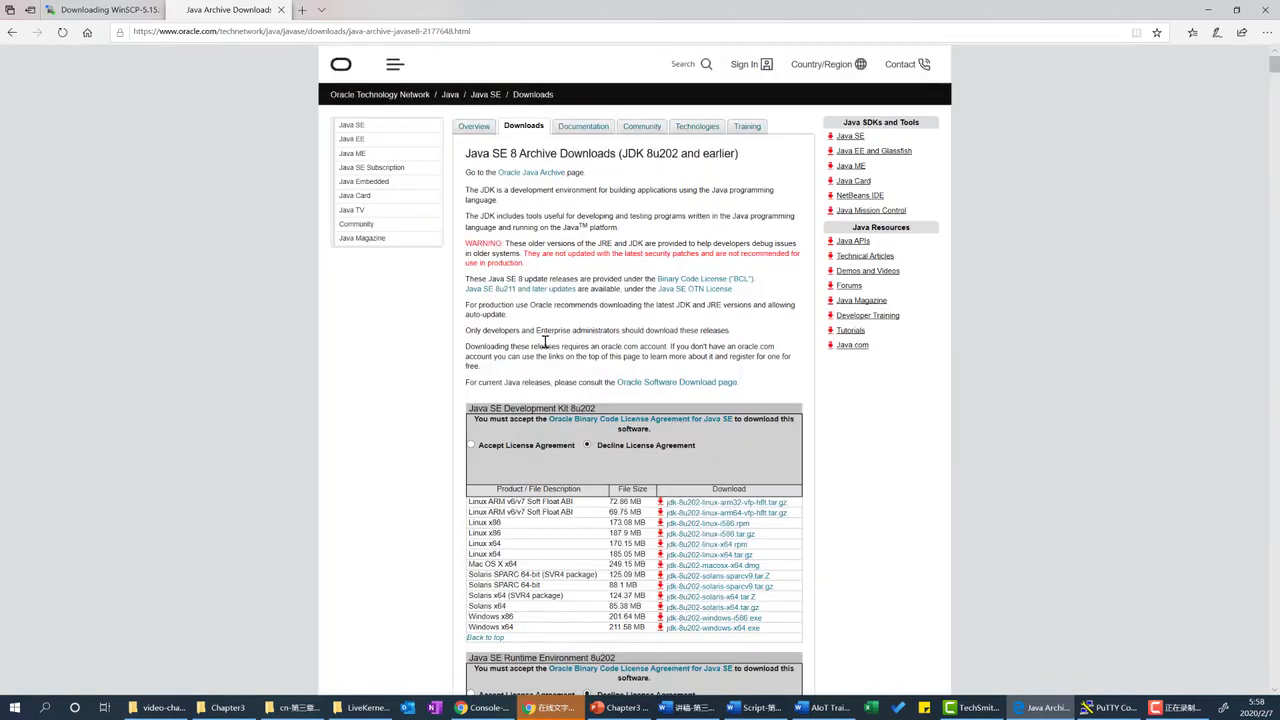
Locate the Java SE Development Kit 8u191 section and its Linux x64 download row.
{"action": "scroll", "coordinate": [556, 361], "scroll_direction": "down", "scroll_amount": 6}
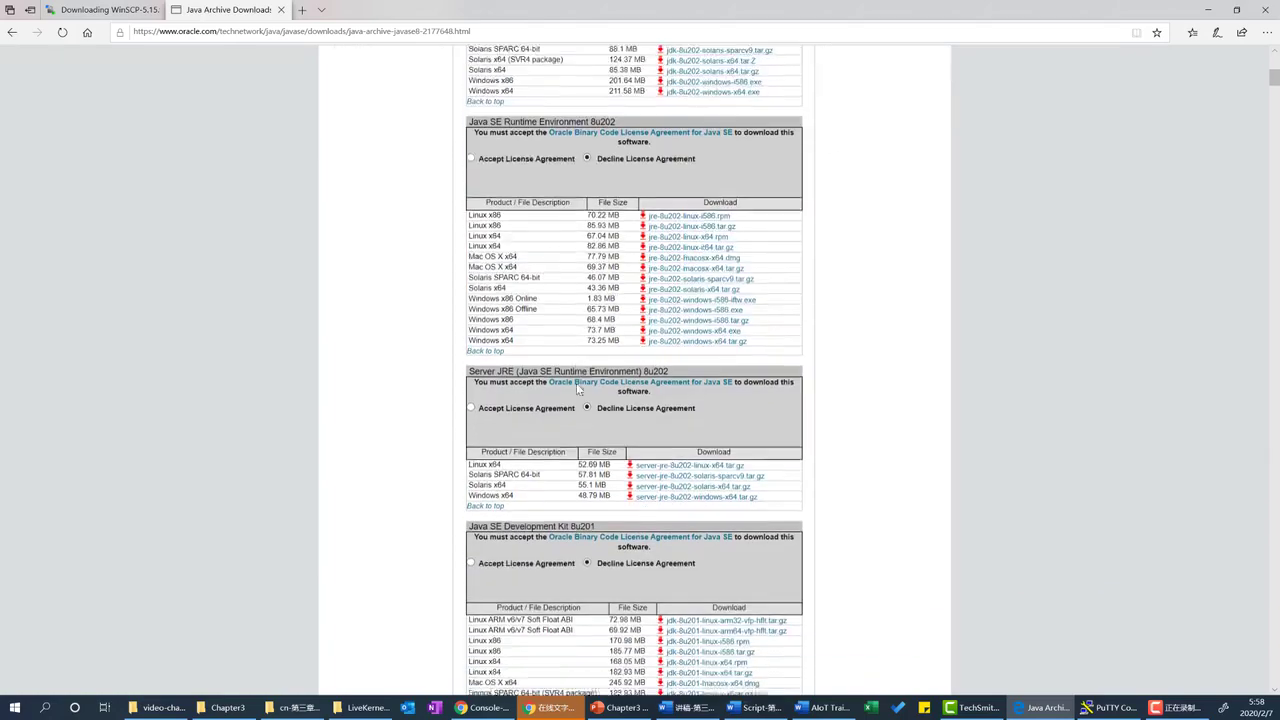
{"action": "scroll", "coordinate": [620, 362], "scroll_direction": "down", "scroll_amount": 8}
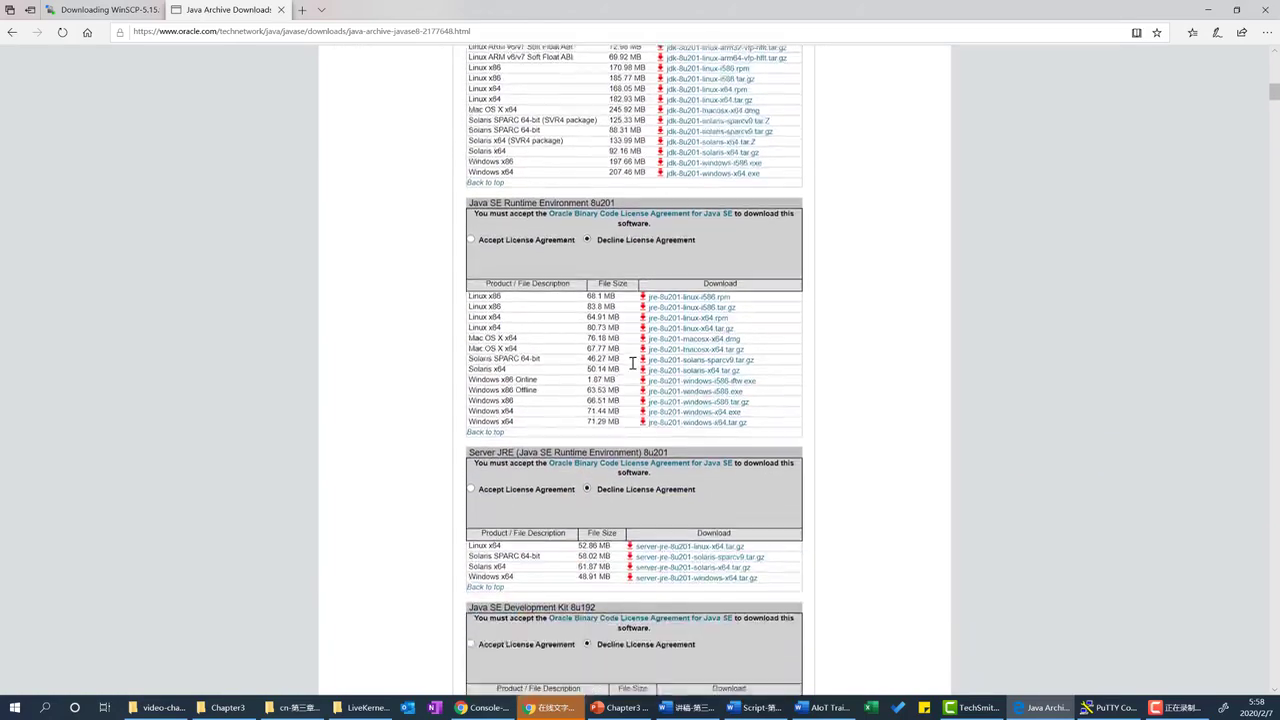
{"action": "scroll", "coordinate": [632, 366], "scroll_direction": "down", "scroll_amount": 4}
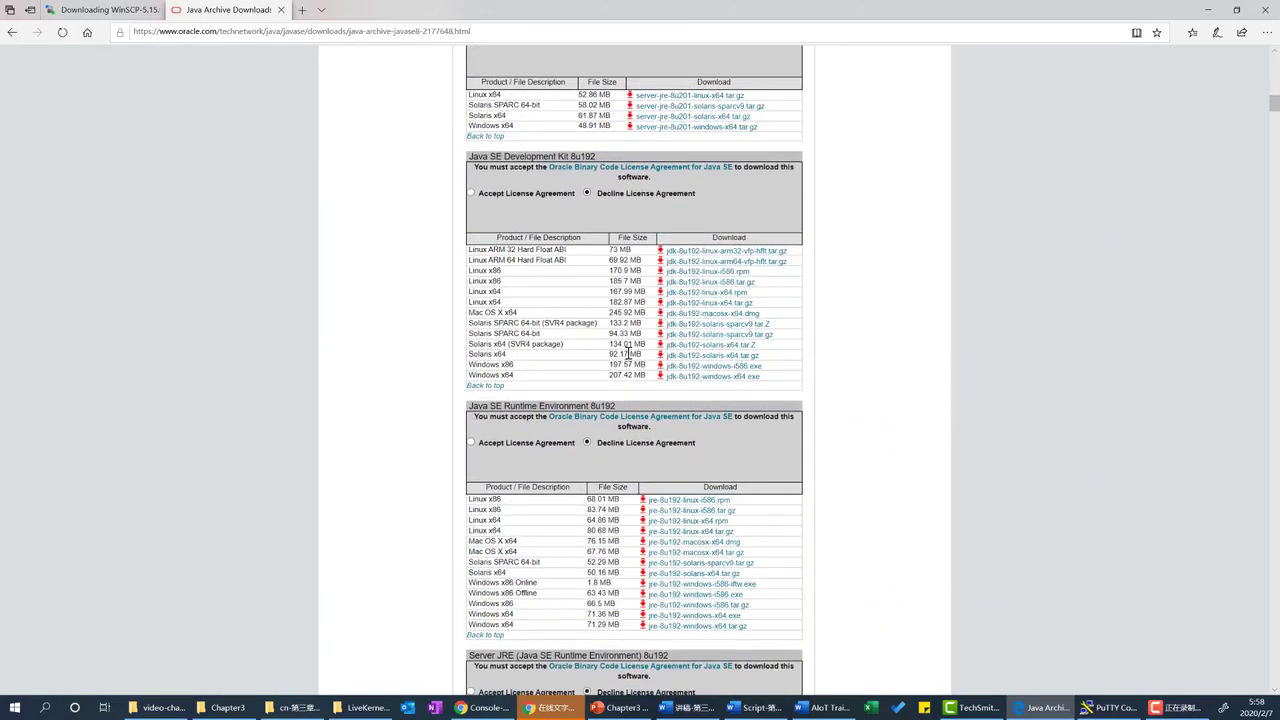
{"action": "scroll", "coordinate": [619, 322], "scroll_direction": "down", "scroll_amount": 6}
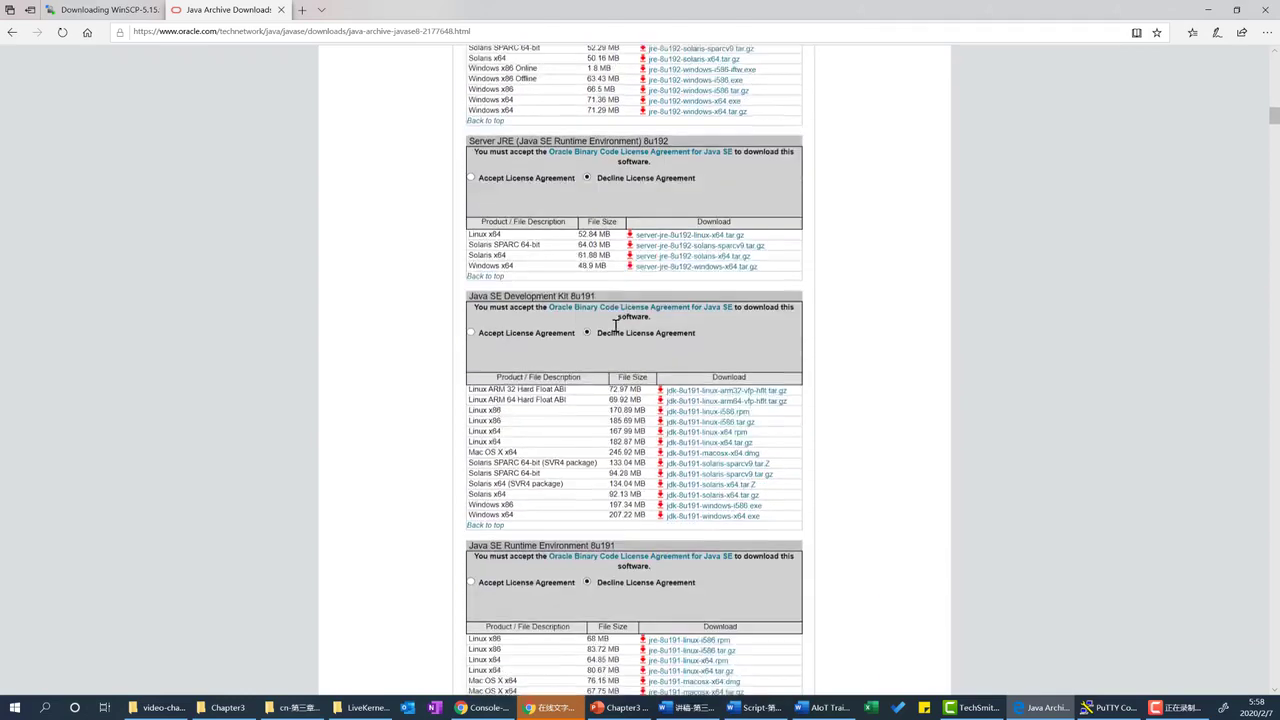
{"action": "scroll", "coordinate": [614, 314], "scroll_direction": "up", "scroll_amount": 2}
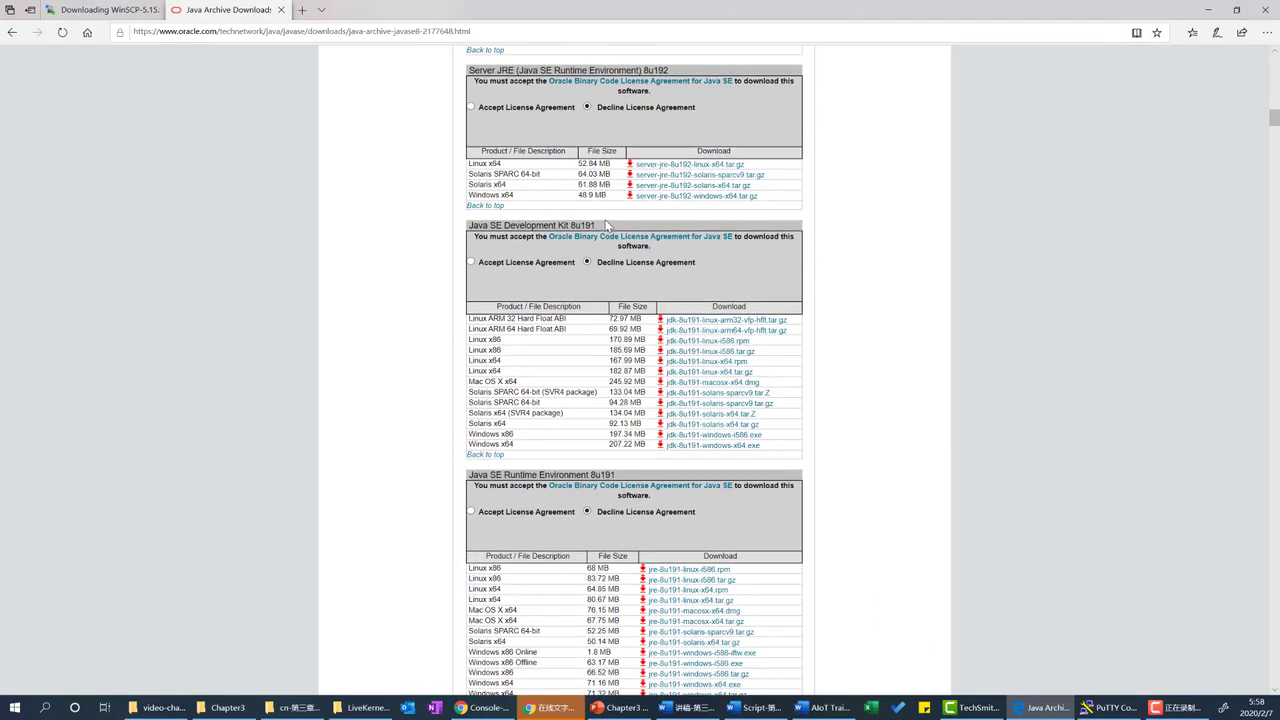
{"action": "left_click_drag", "start_coordinate": [603, 228], "coordinate": [469, 227]}
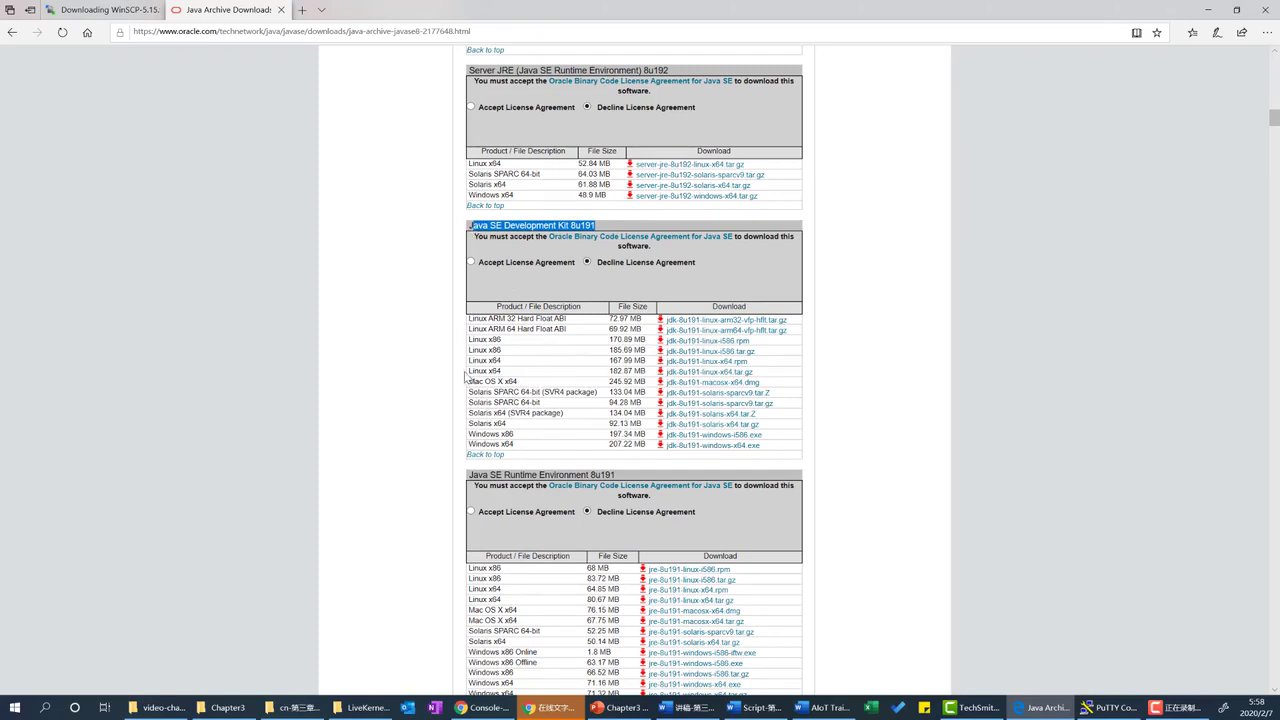
{"action": "left_click_drag", "start_coordinate": [468, 370], "coordinate": [764, 377]}
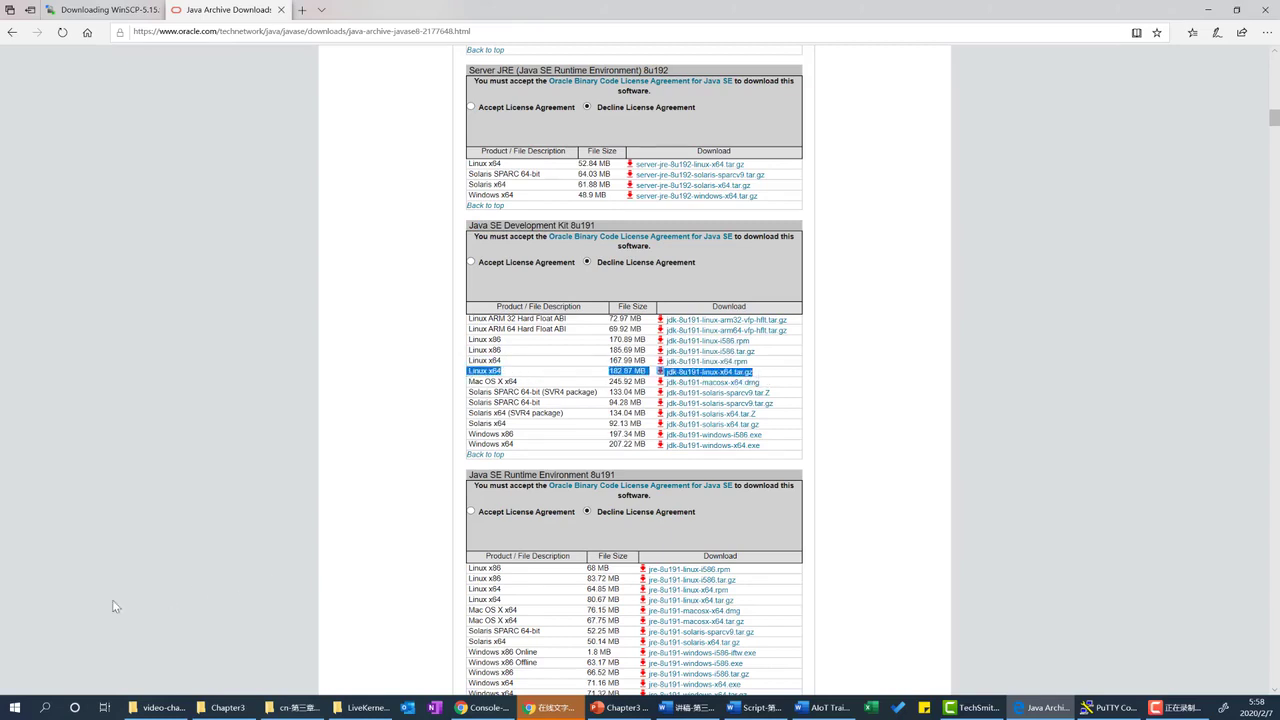
{"action": "left_click", "coordinate": [410, 376]}
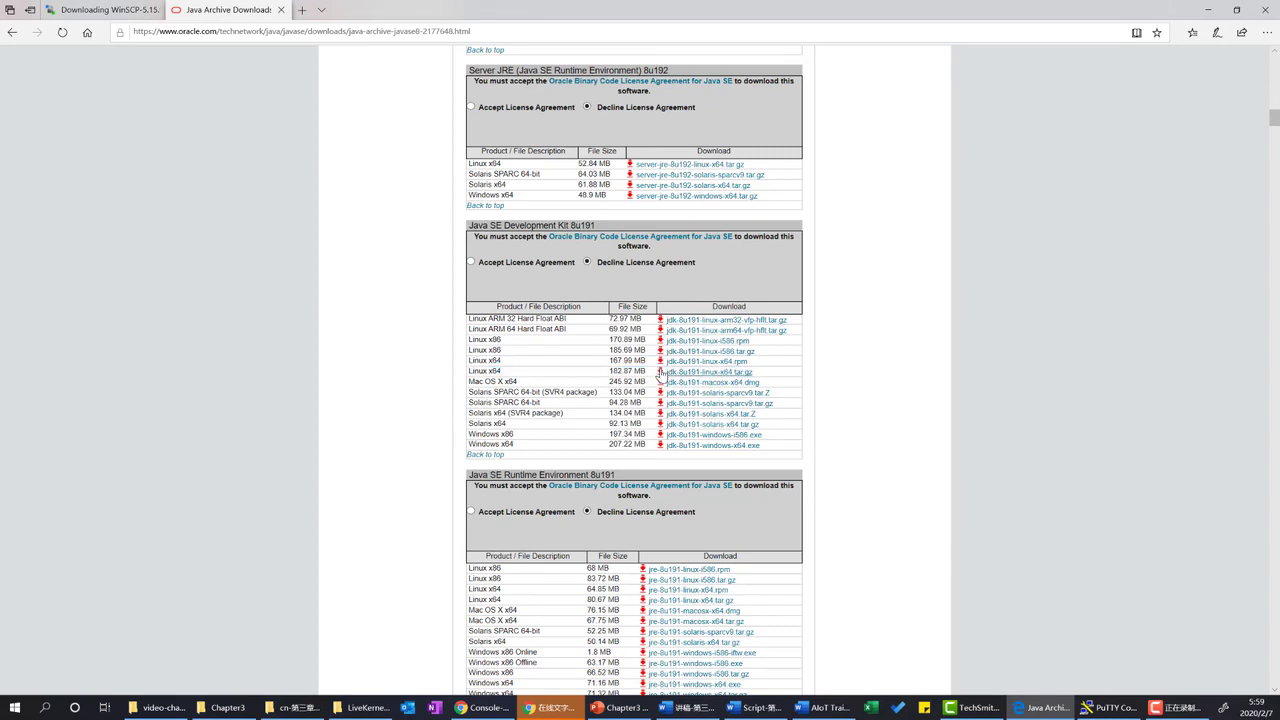
Accept the JDK 8u191 licence agreement and request jdk-8u191-linux-x64.tar.gz.
{"action": "left_click", "coordinate": [659, 376]}
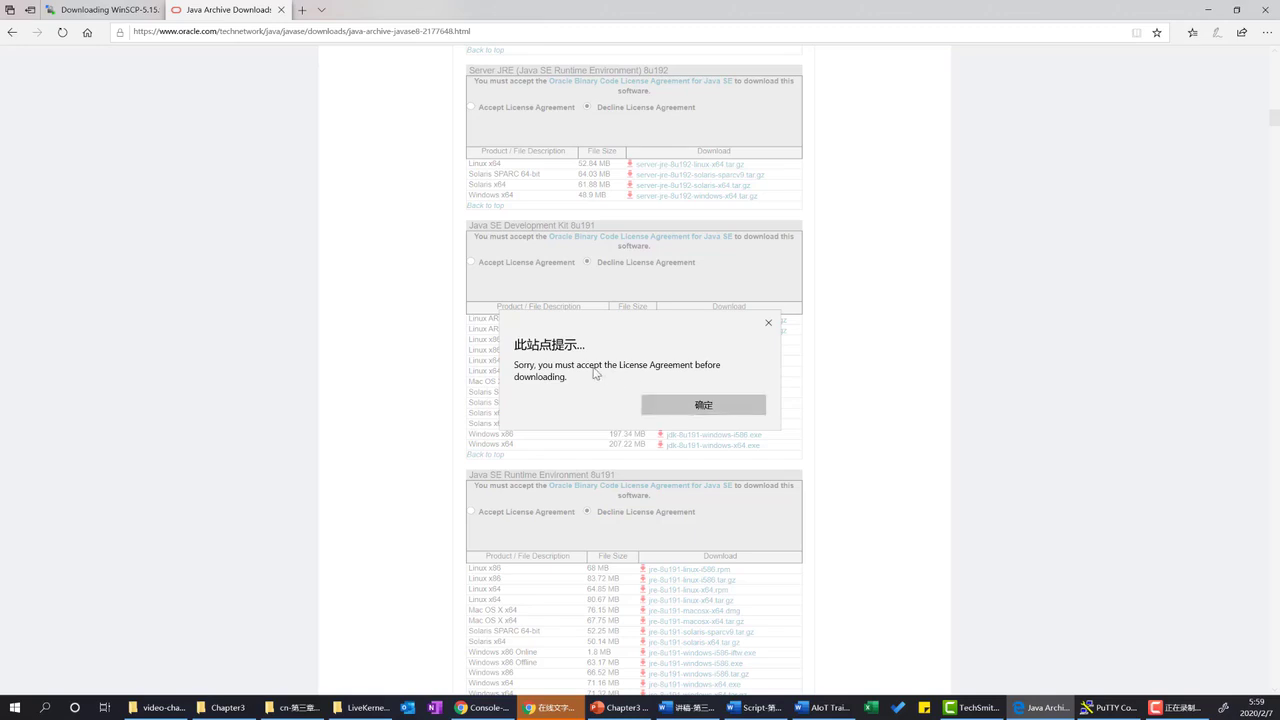
{"action": "left_click", "coordinate": [678, 400]}
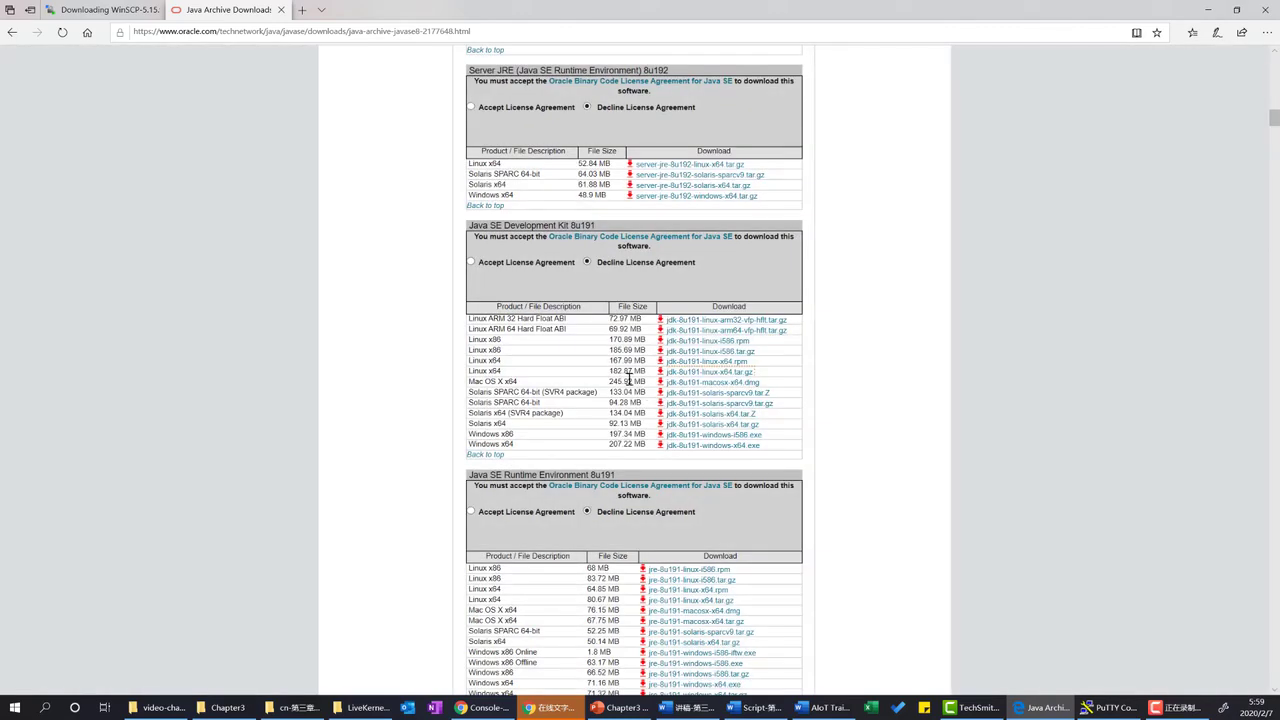
{"action": "left_click", "coordinate": [471, 262]}
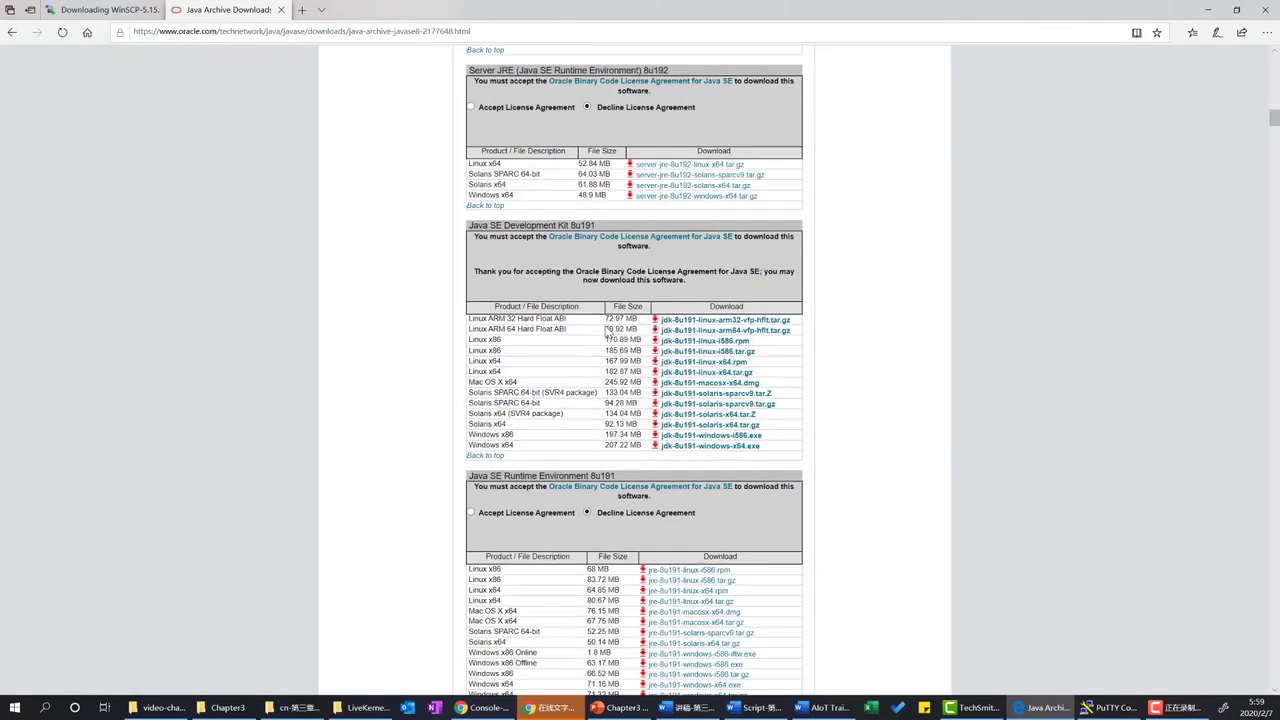
{"action": "left_click", "coordinate": [690, 372]}
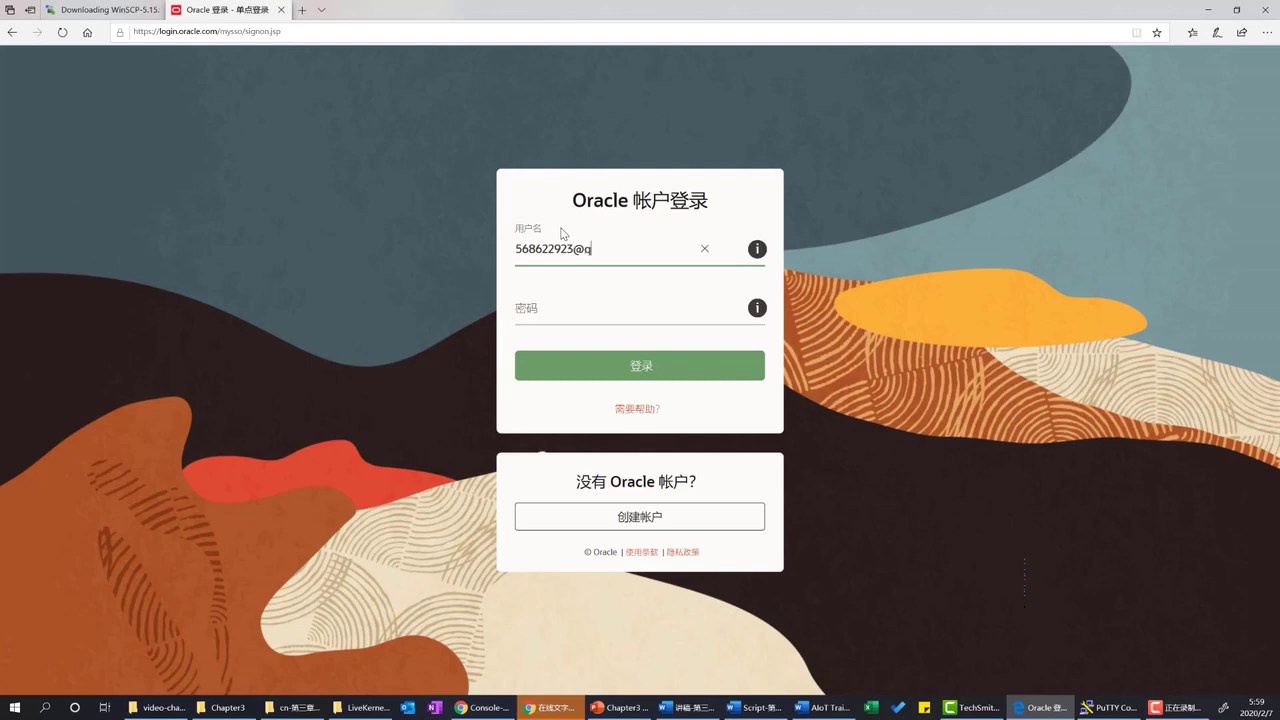
Enter the Oracle username and password, sign in, and save jdk-8u191-linux-x64.tar.gz.
{"action": "type", "text": "q.com"}
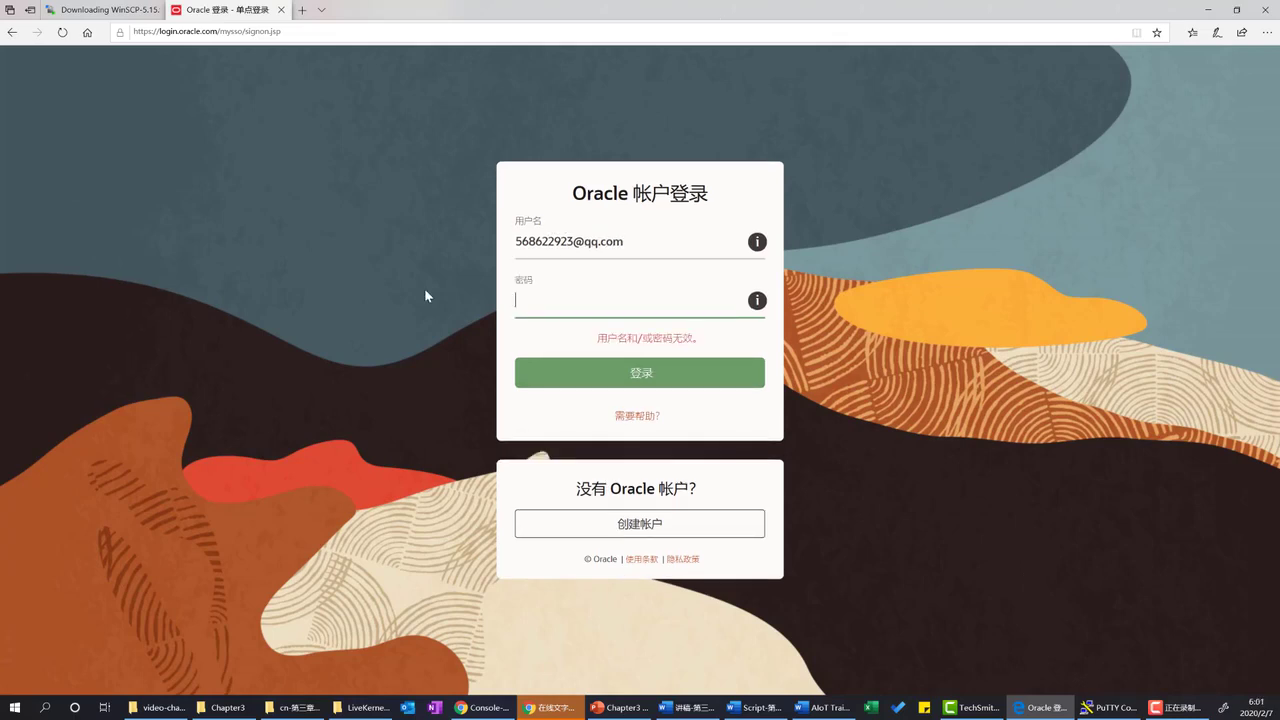
{"action": "type", "text": "••••••••"}
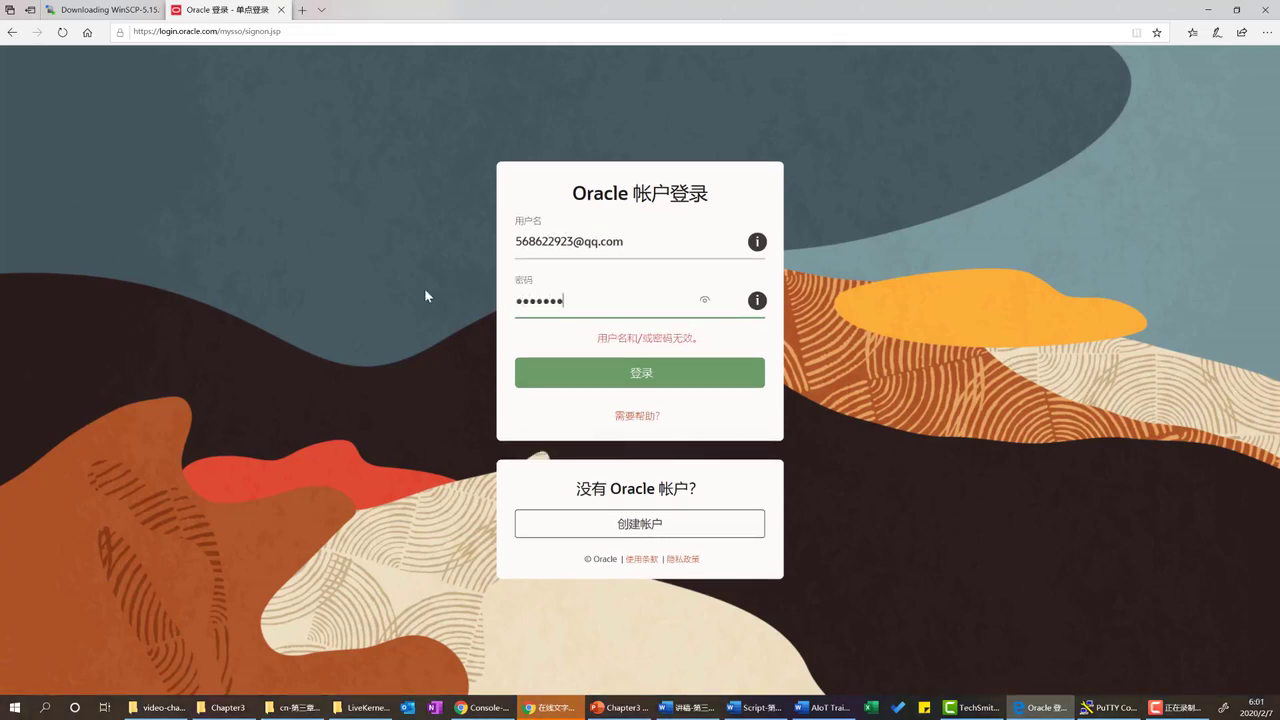
{"action": "left_click", "coordinate": [586, 377]}
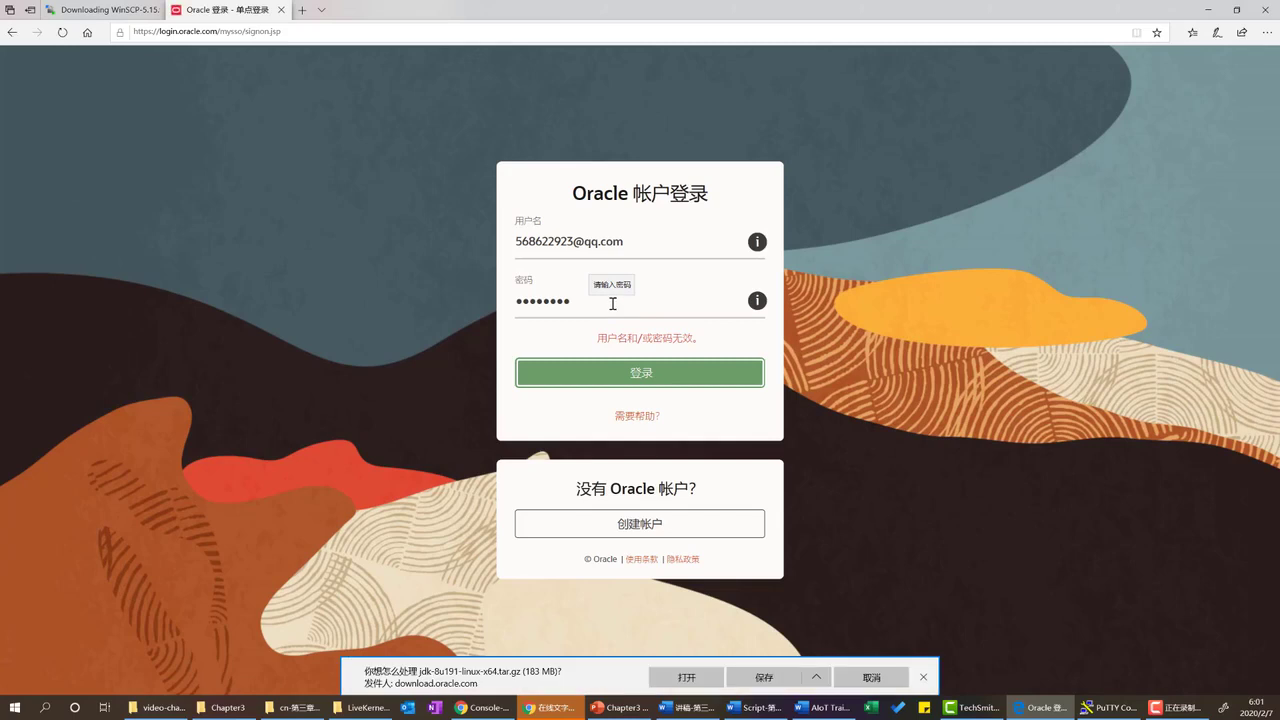
{"action": "left_click", "coordinate": [760, 677]}
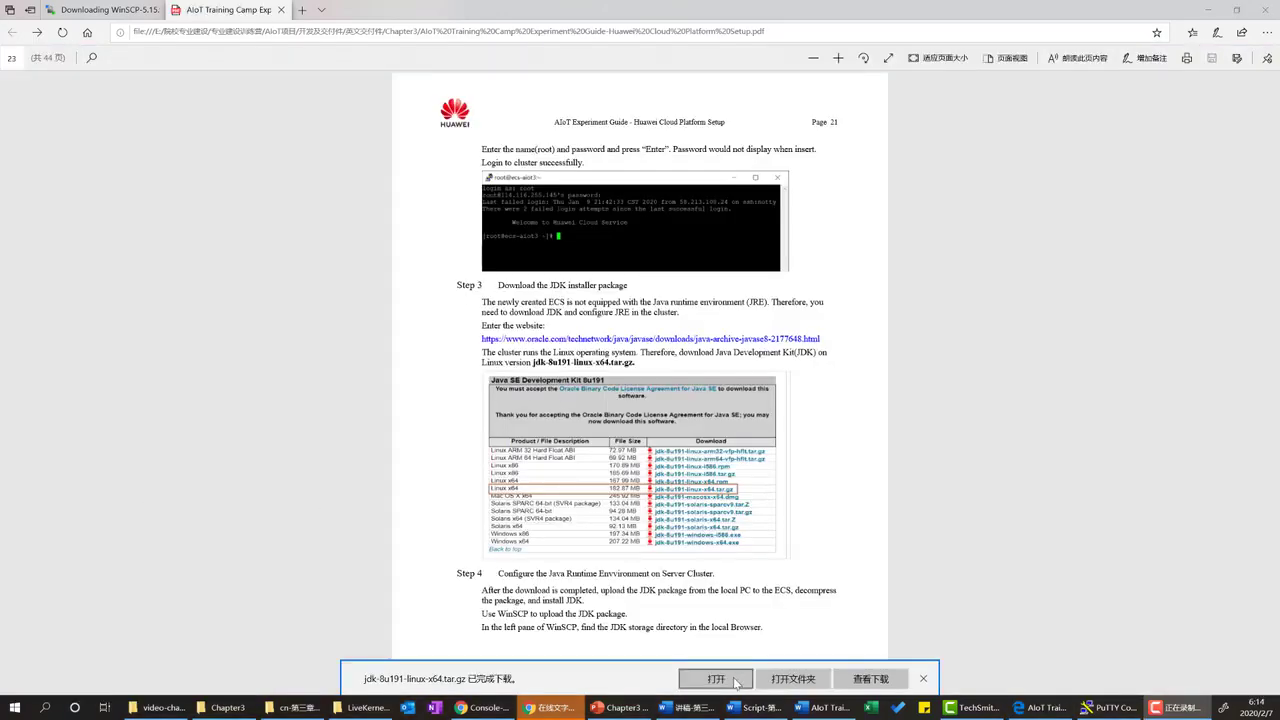
Open the Downloads folder showing jdk-8u191-linux-x64.tar.gz, then bring up the Start menu for WinSCP.
{"action": "left_click", "coordinate": [798, 686]}
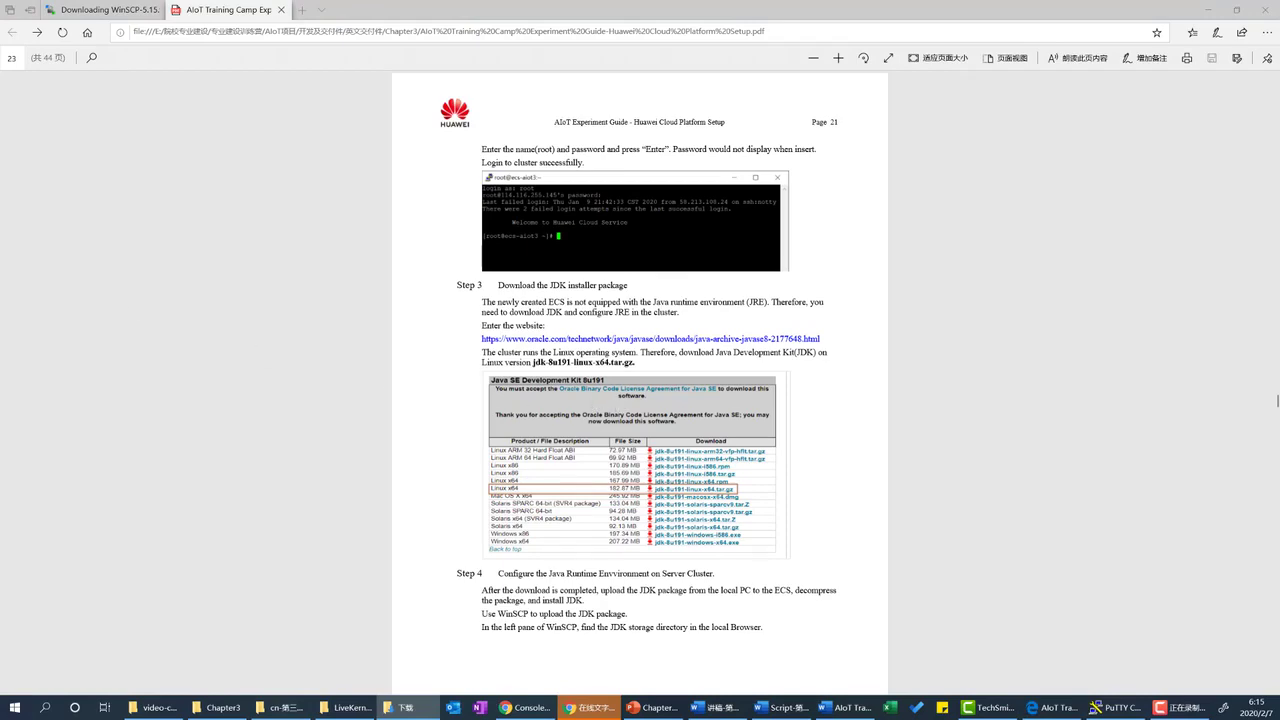
{"action": "left_click_drag", "start_coordinate": [0, 14], "coordinate": [812, 88]}
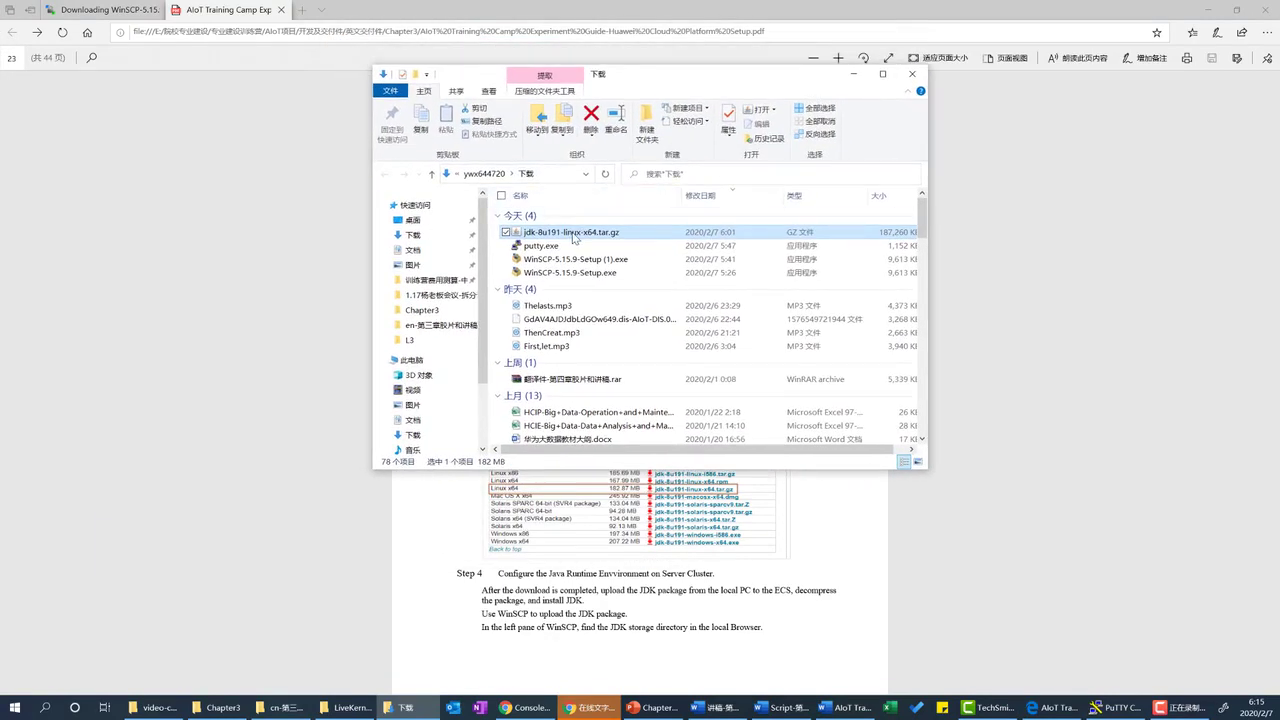
{"action": "left_click", "coordinate": [14, 708]}
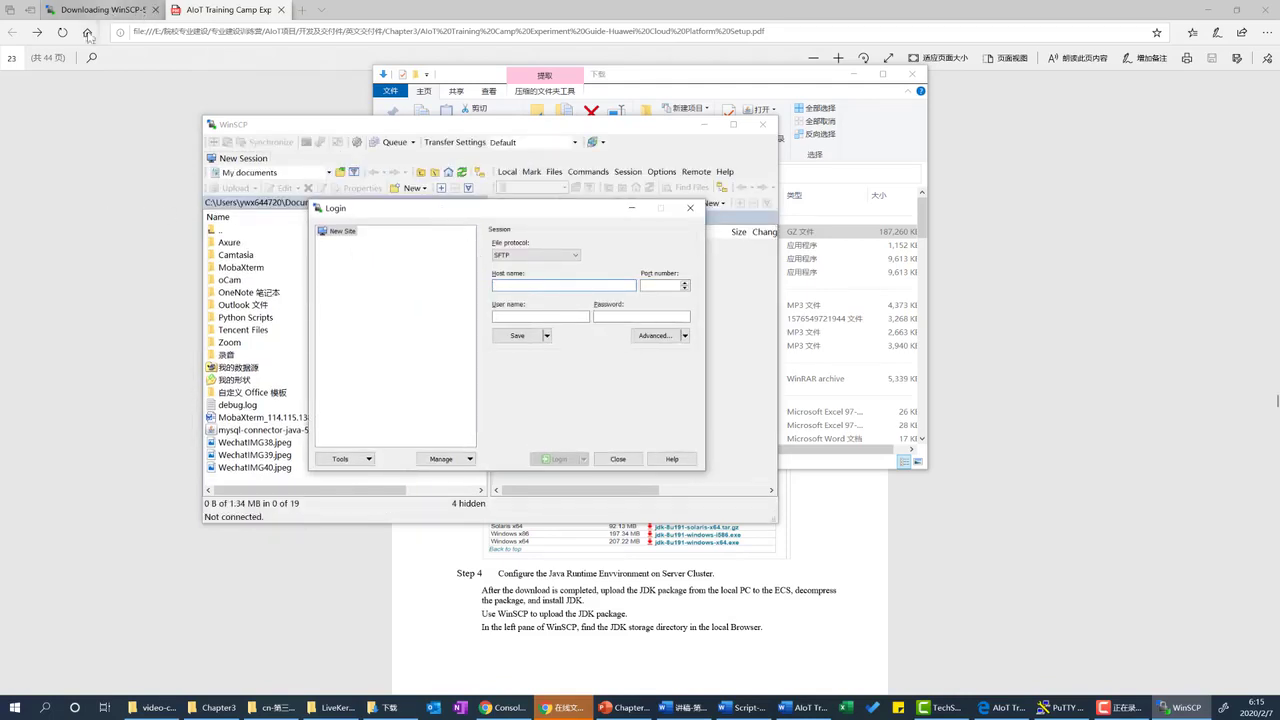
Sign back in to Huawei Cloud and copy ecs-aiot3's elastic IP from the ECS list.
{"action": "left_click", "coordinate": [503, 707]}
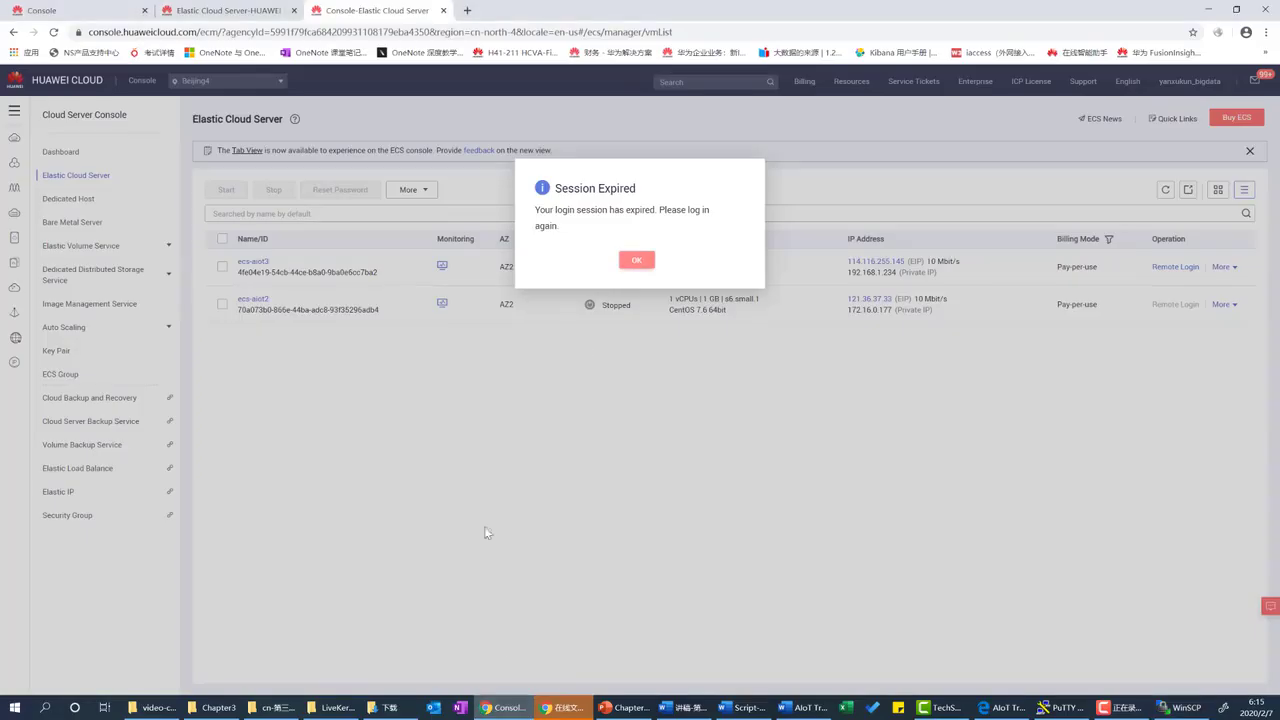
{"action": "left_click", "coordinate": [635, 262]}
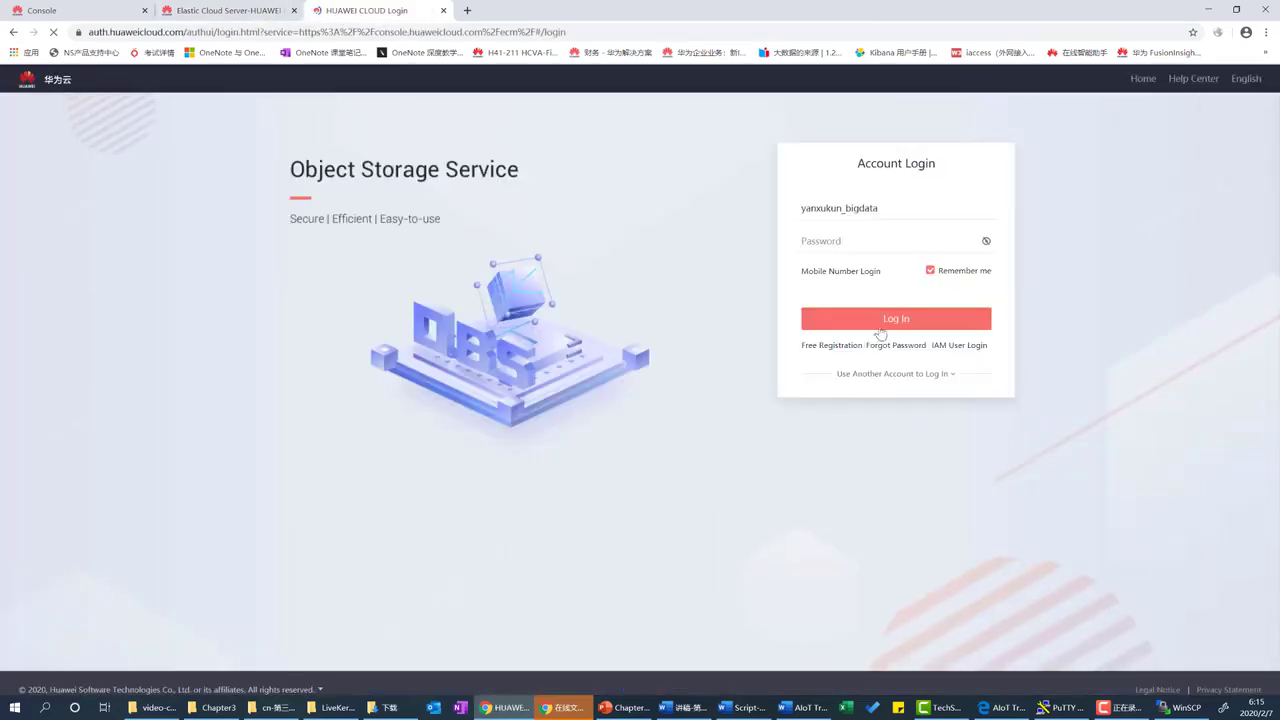
{"action": "left_click", "coordinate": [864, 321]}
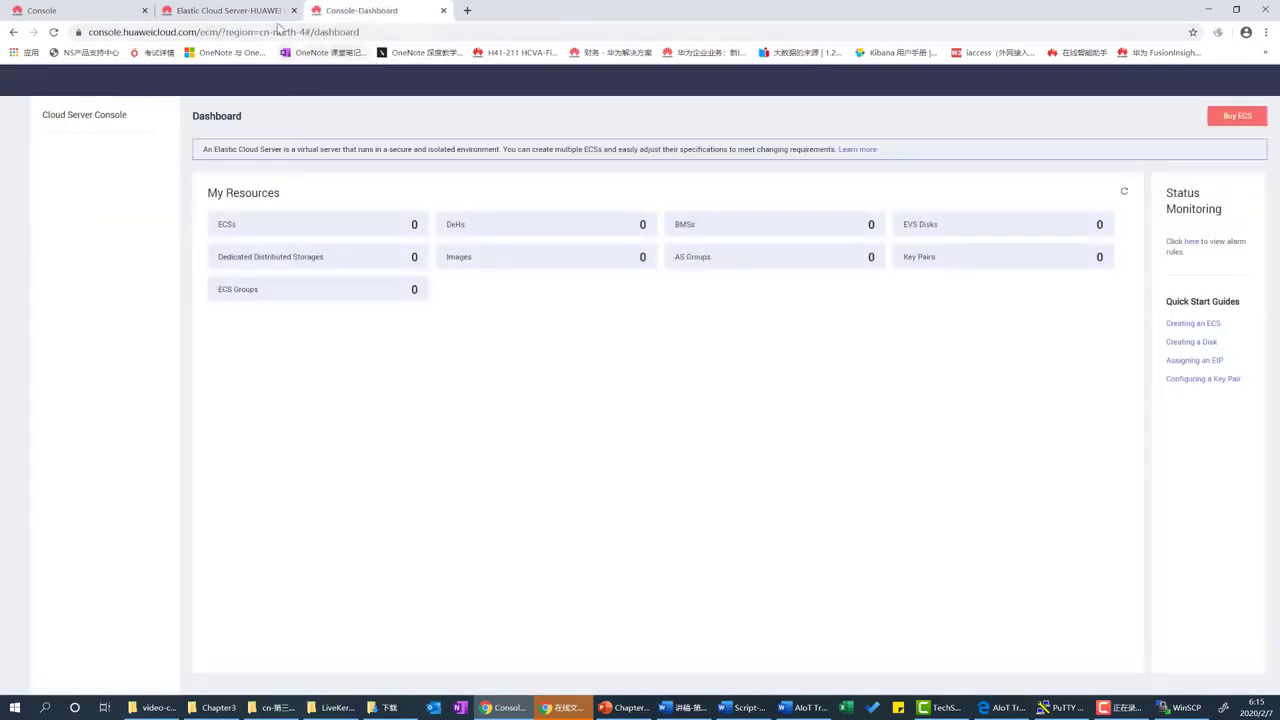
{"action": "left_click", "coordinate": [232, 230]}
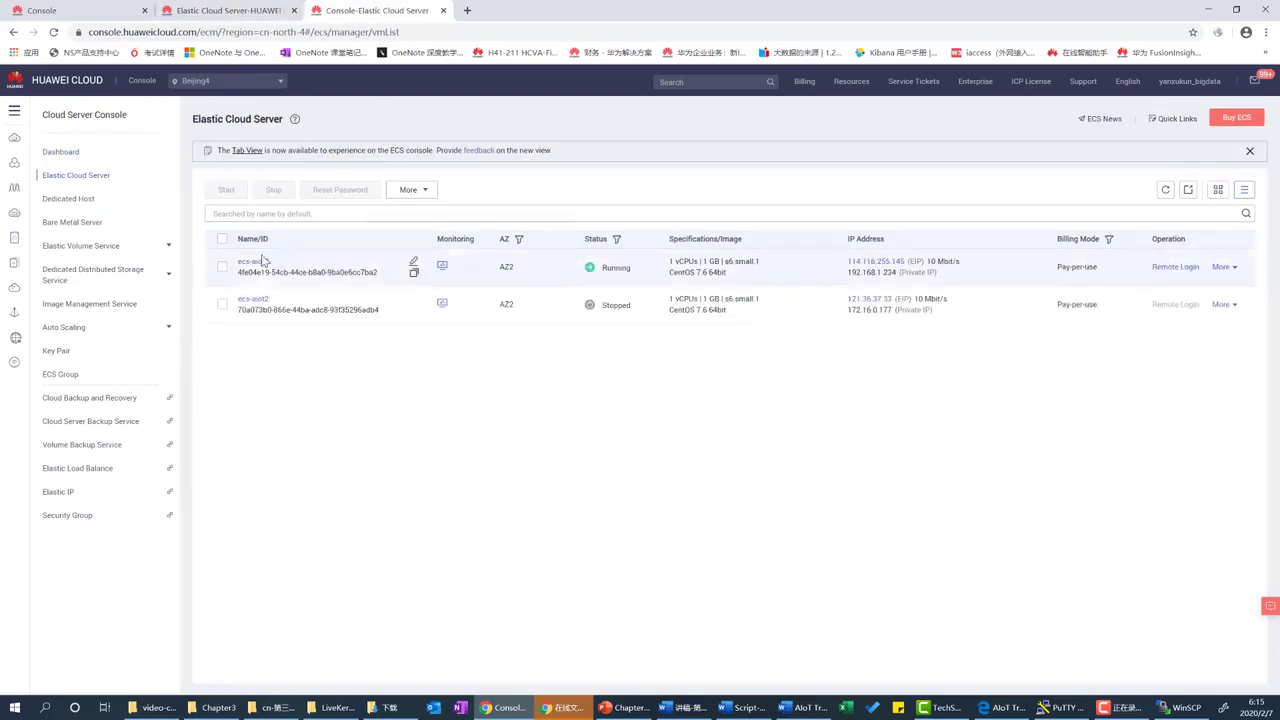
{"action": "left_click", "coordinate": [876, 261]}
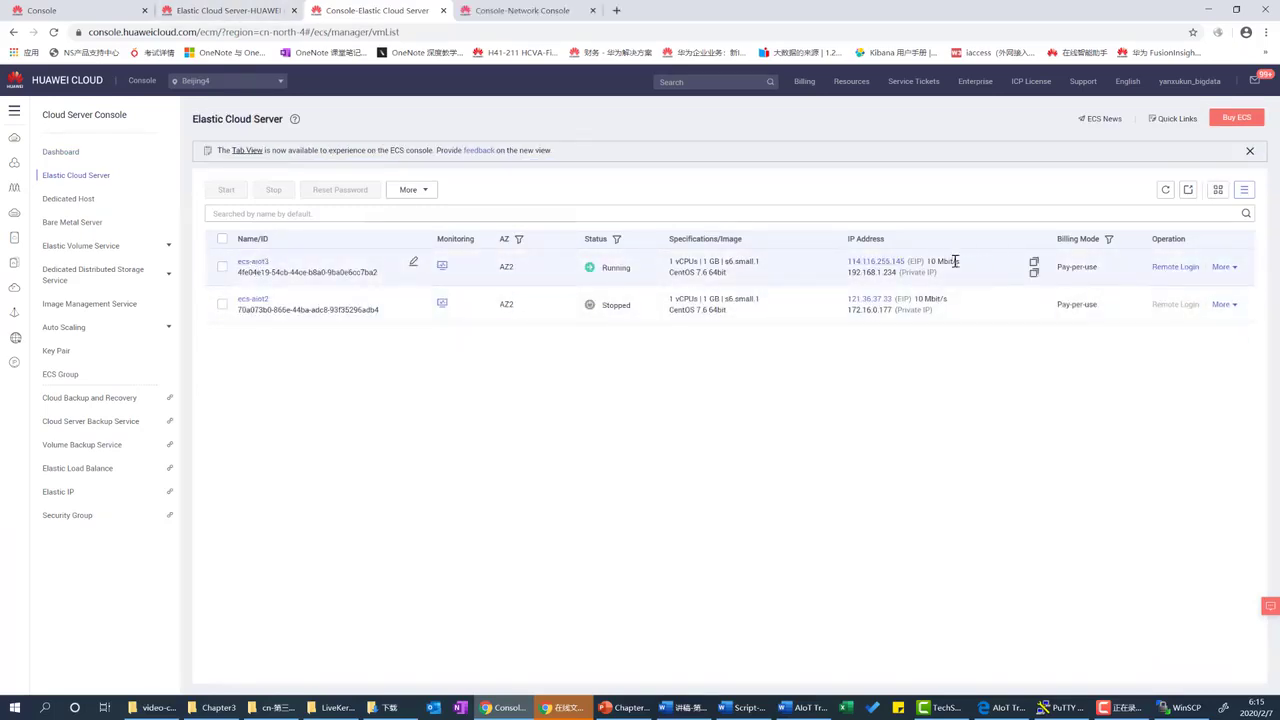
{"action": "left_click", "coordinate": [1035, 264]}
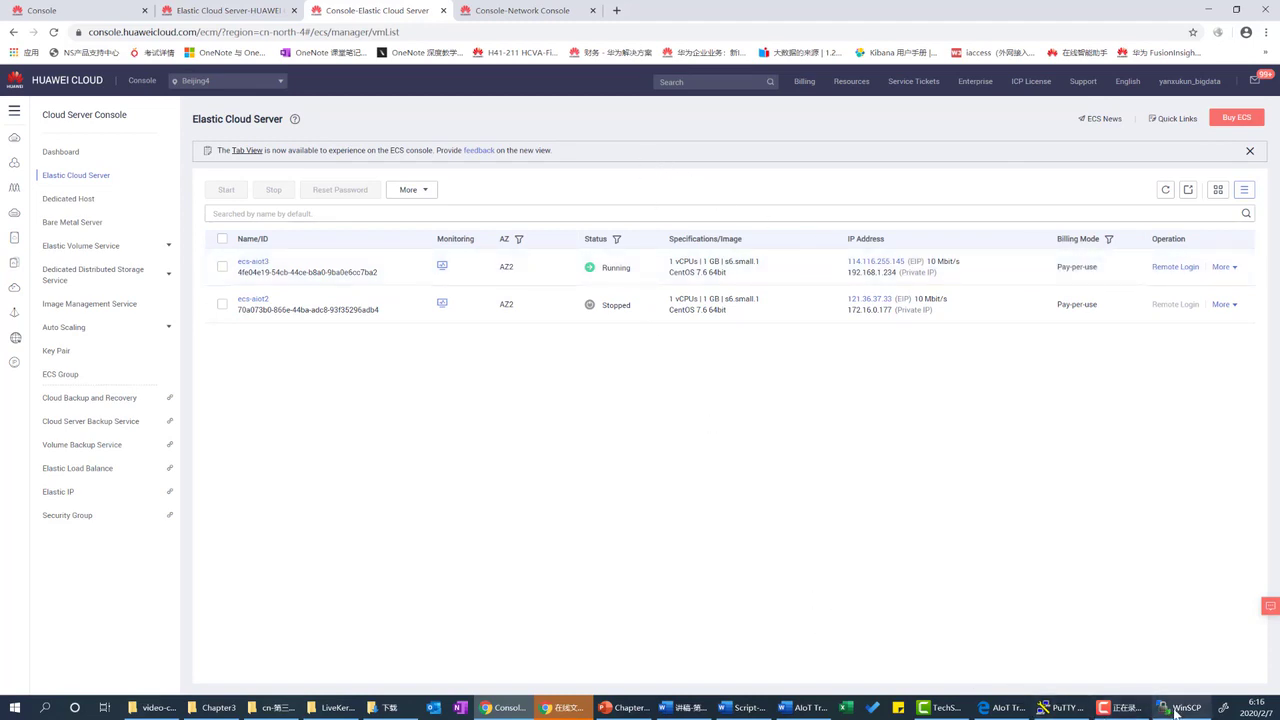
Connect WinSCP to 114.116.255.145 as root and accept the updated host key.
{"action": "left_click", "coordinate": [1168, 708]}
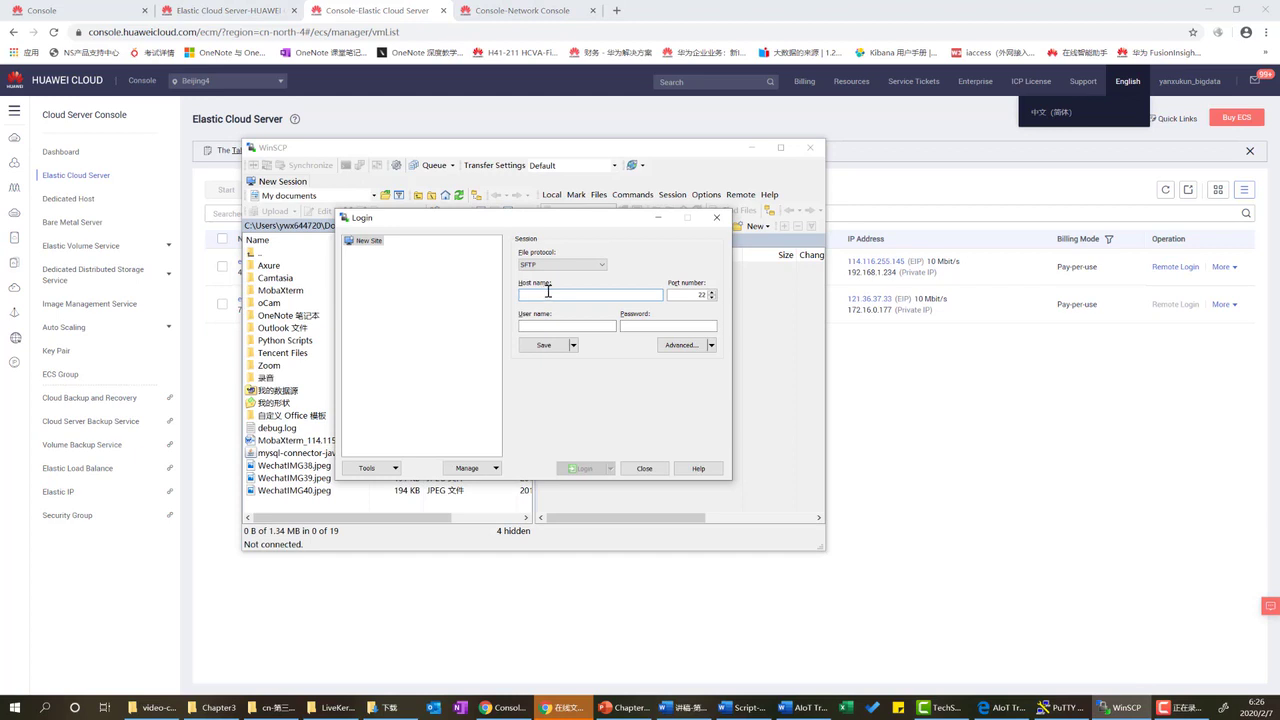
{"action": "key", "text": "ctrl+v"}
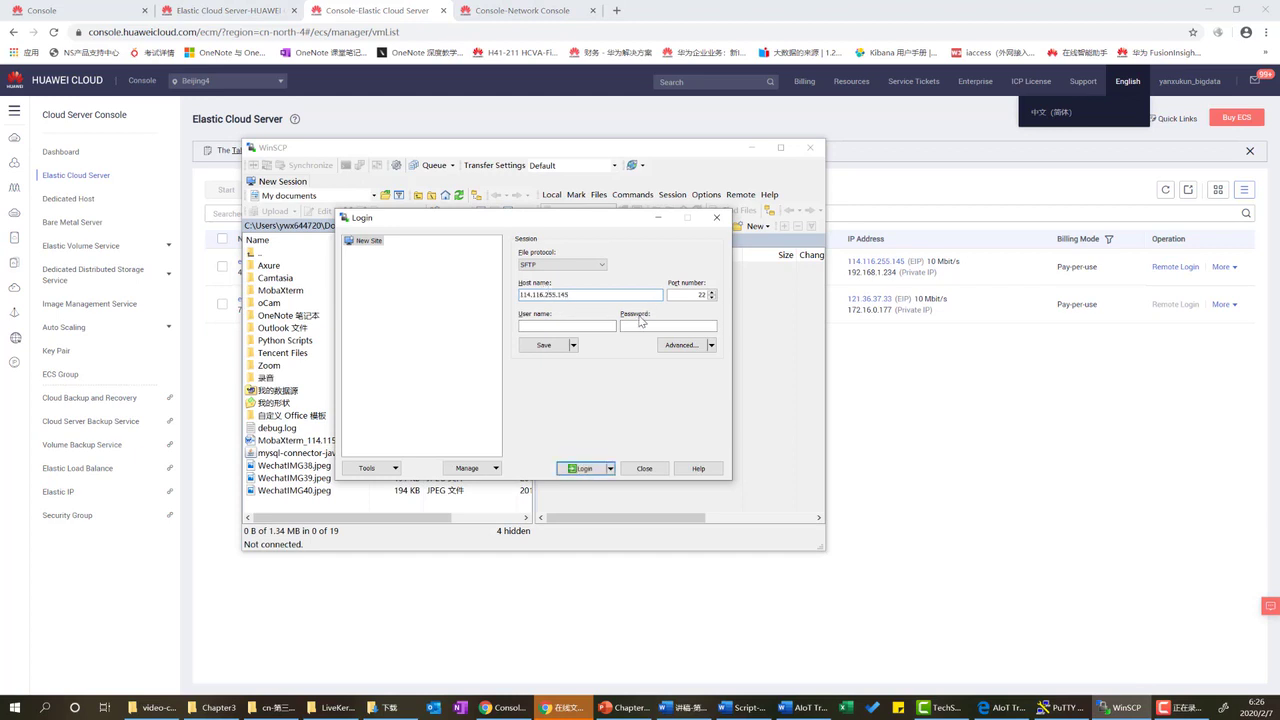
{"action": "left_click", "coordinate": [577, 326]}
{"action": "type", "text": "root"}
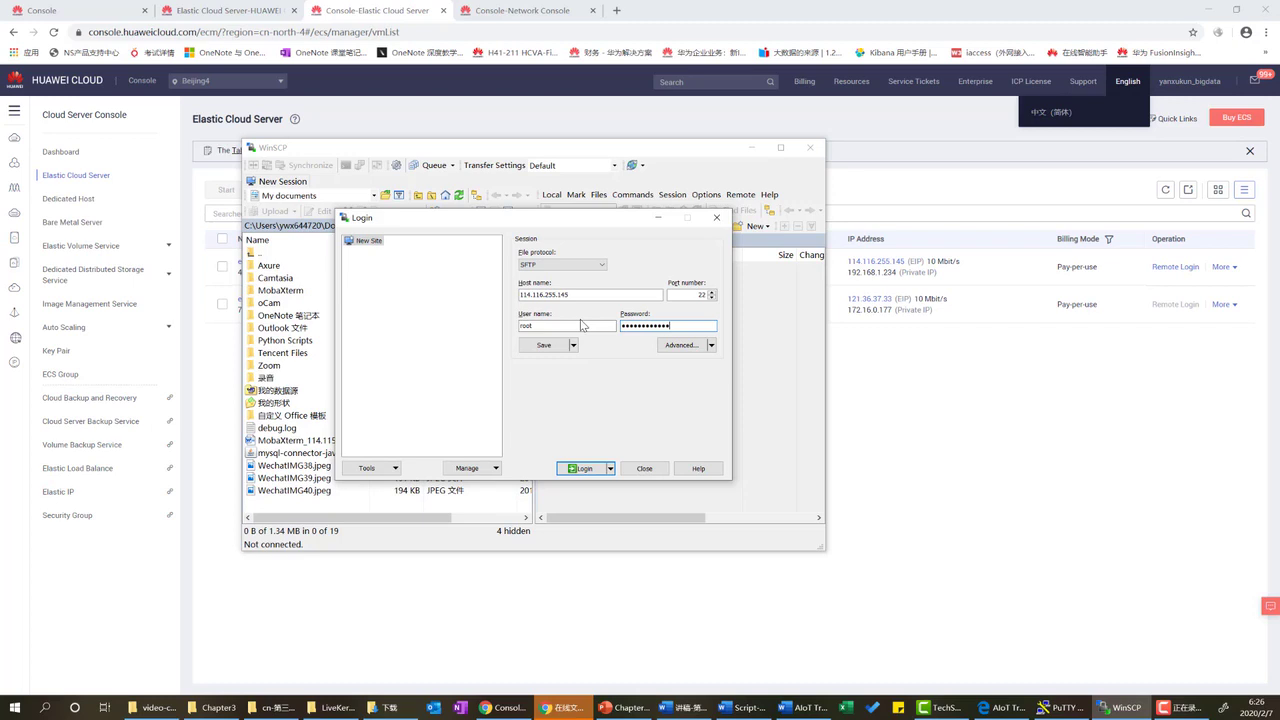
{"action": "key", "text": "Return"}
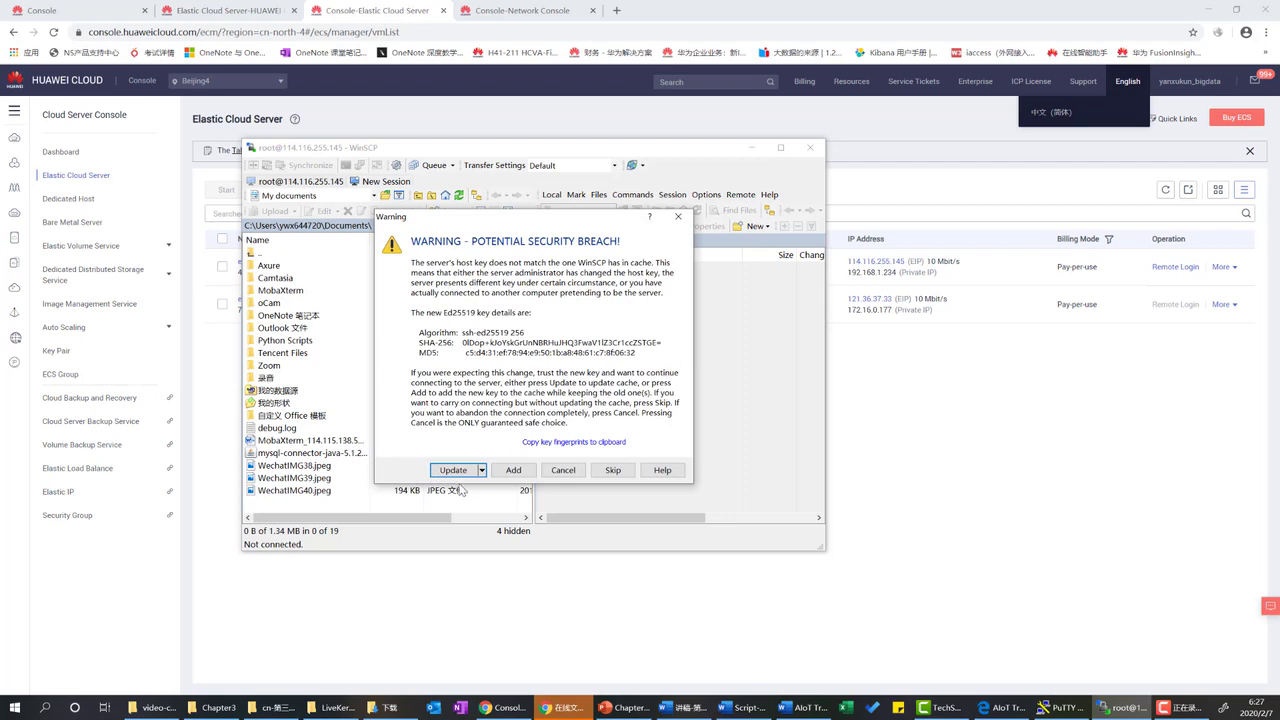
{"action": "left_click", "coordinate": [613, 470]}
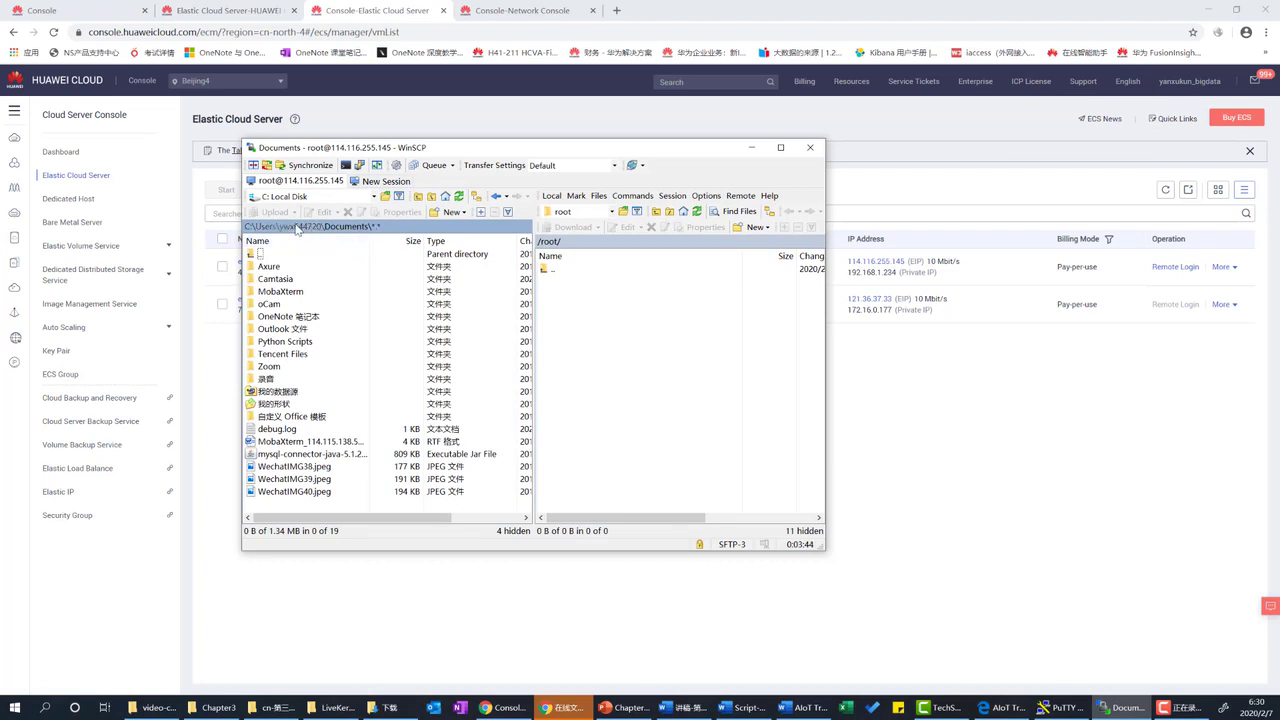
Show the local Downloads folder and select jdk-8u191-linux-x64.tar.gz.
{"action": "left_click", "coordinate": [296, 228]}
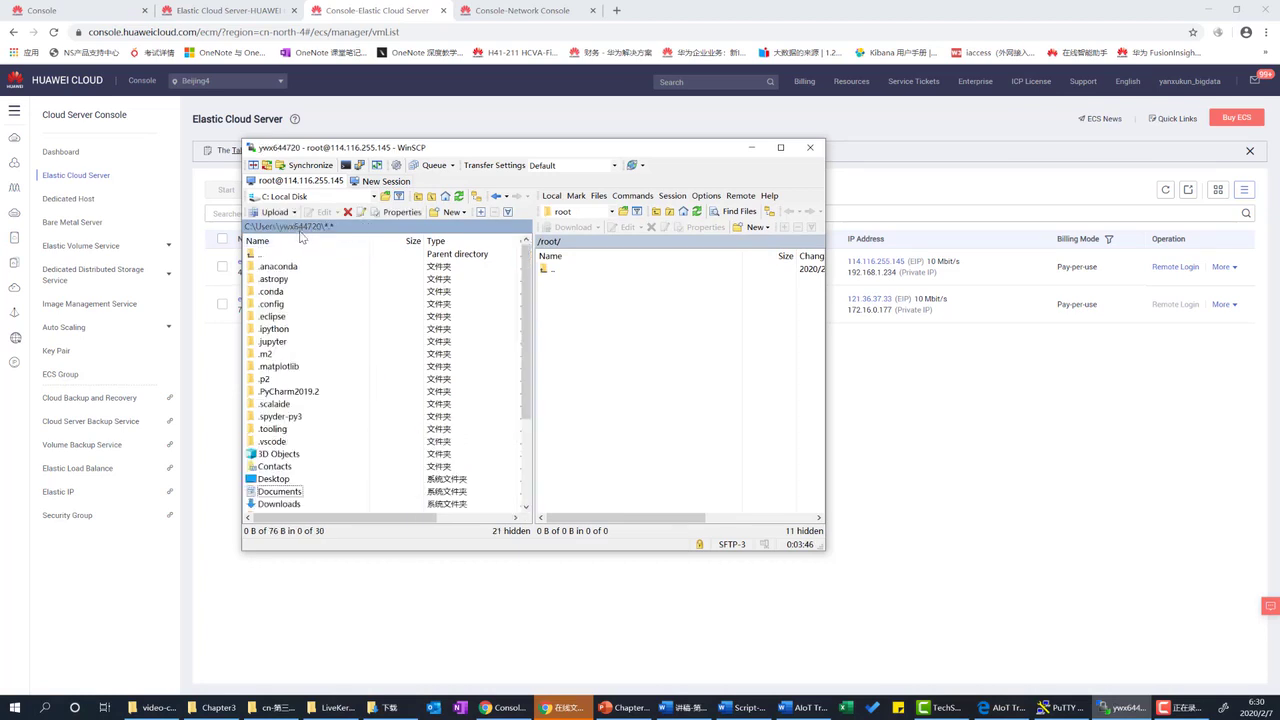
{"action": "scroll", "coordinate": [322, 355], "scroll_direction": "down", "scroll_amount": 2}
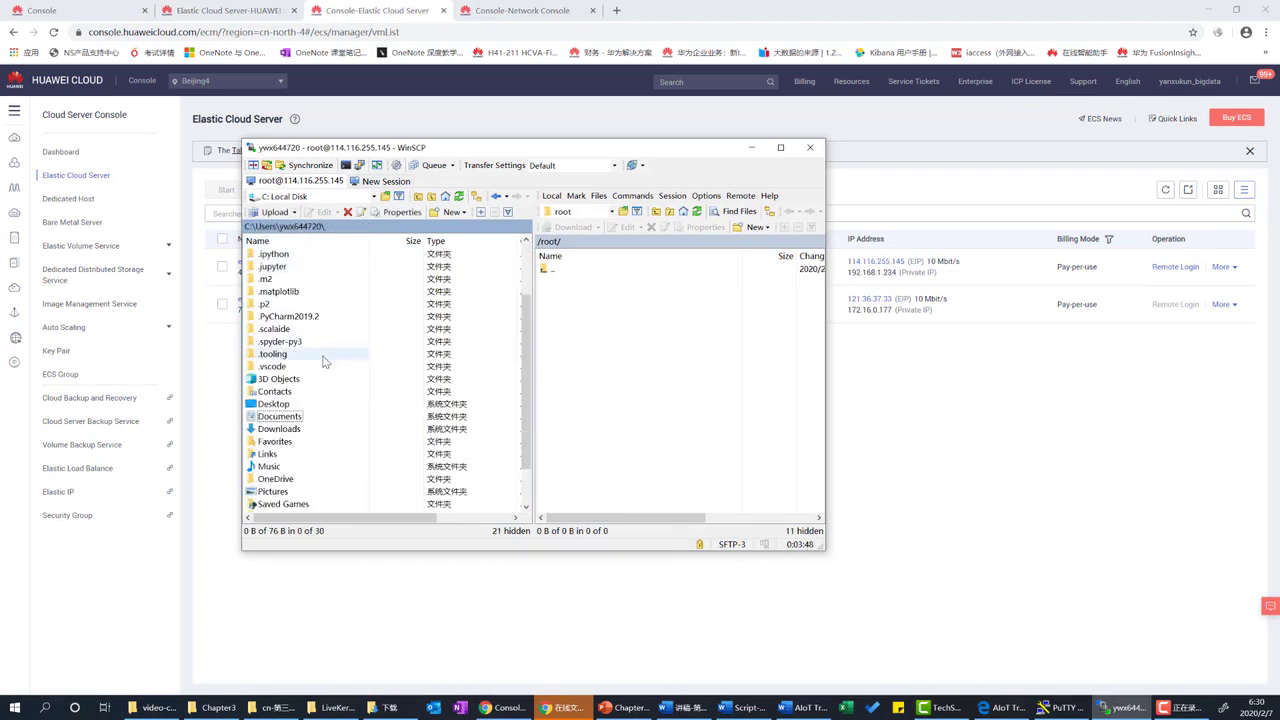
{"action": "double_click", "coordinate": [281, 428]}
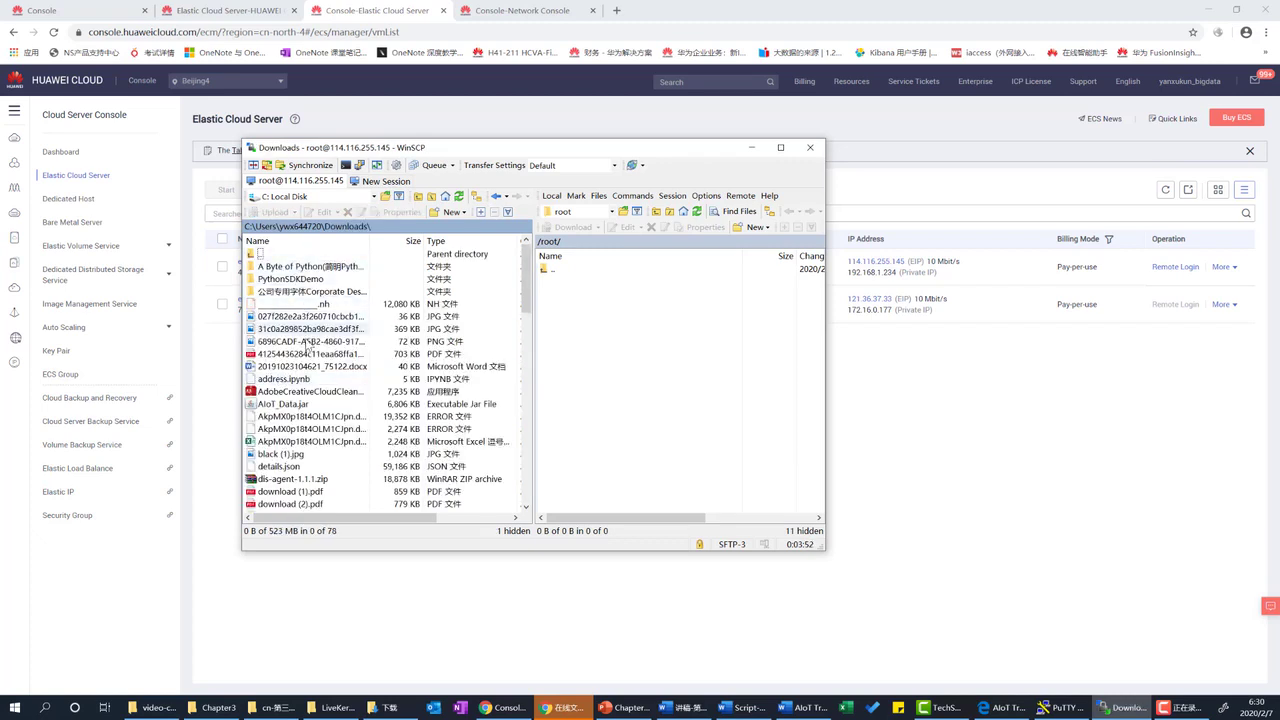
{"action": "scroll", "coordinate": [310, 390], "scroll_direction": "down", "scroll_amount": 2}
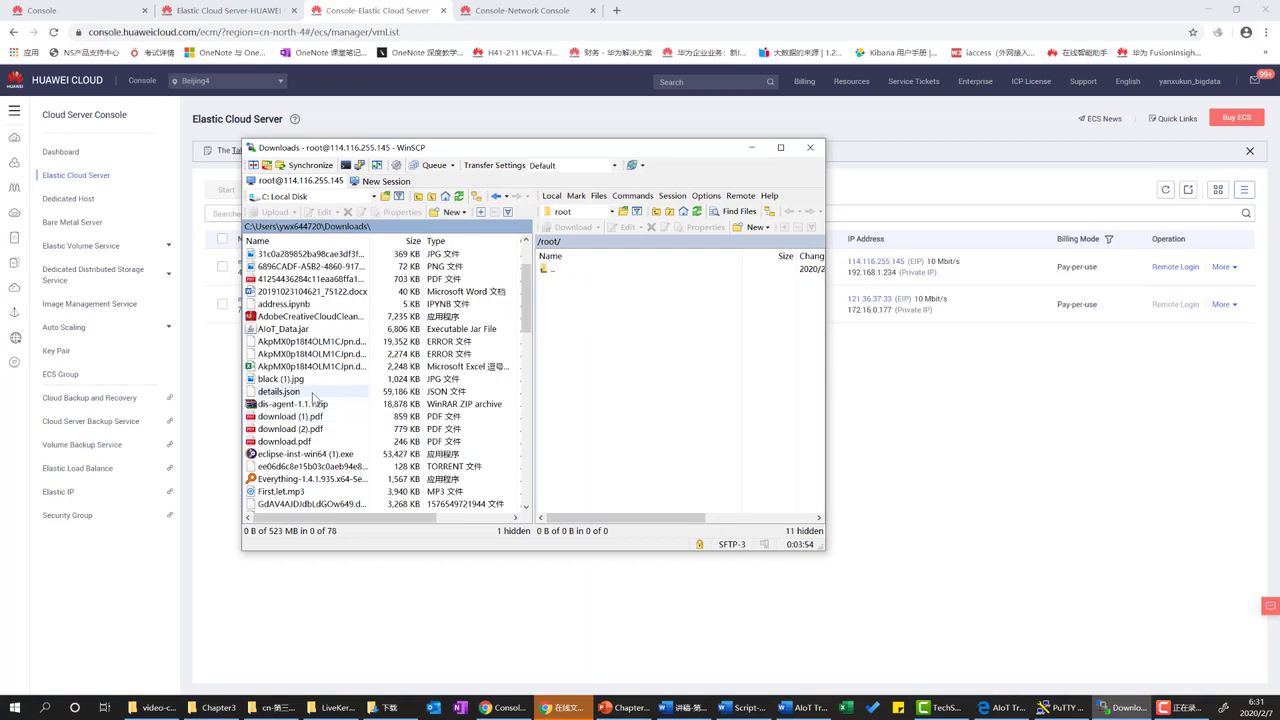
{"action": "scroll", "coordinate": [312, 397], "scroll_direction": "up", "scroll_amount": 2}
{"action": "left_click_drag", "start_coordinate": [404, 527], "coordinate": [490, 527]}
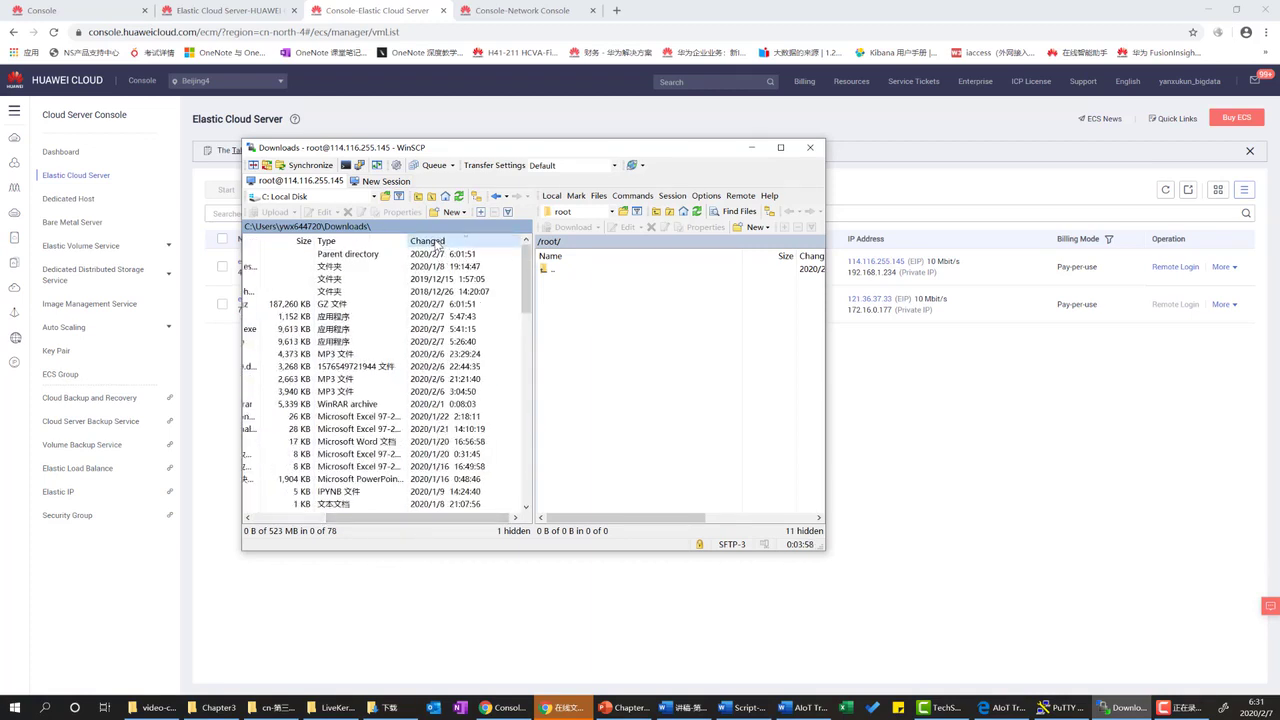
{"action": "left_click_drag", "start_coordinate": [396, 518], "coordinate": [321, 514]}
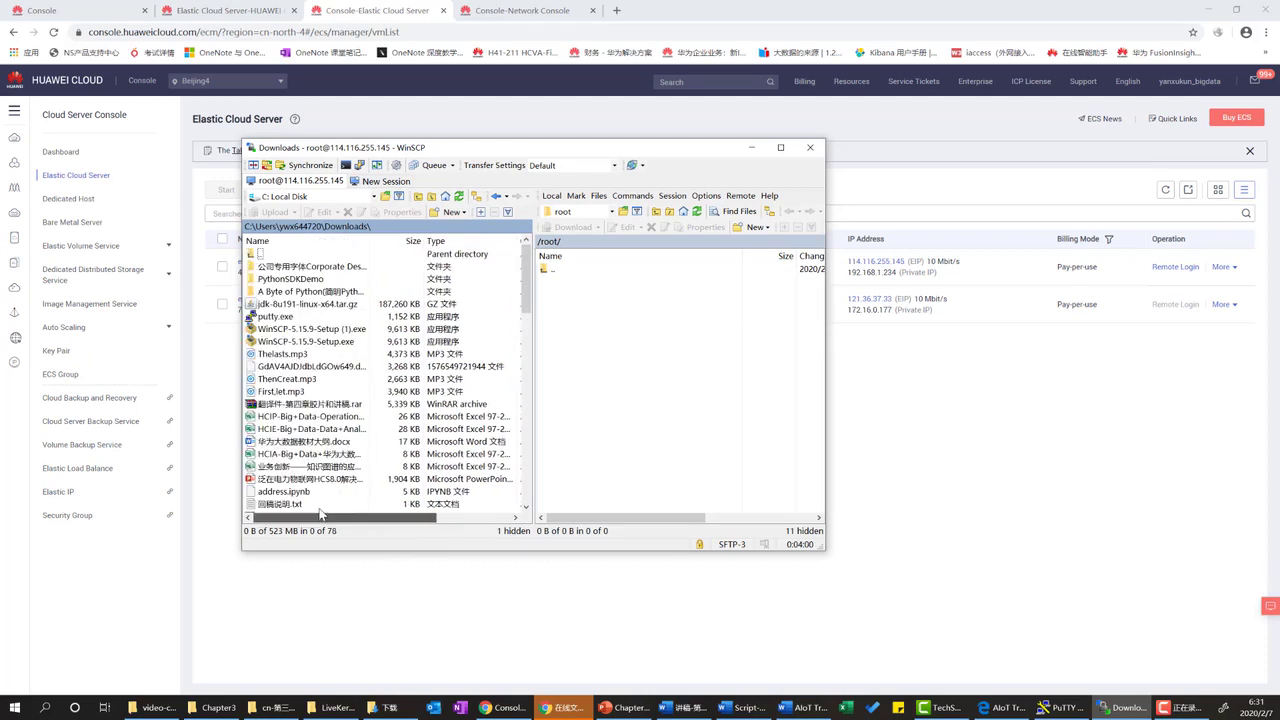
{"action": "left_click_drag", "start_coordinate": [305, 304], "coordinate": [547, 274]}
Browse the server pane to /usr/local/ and drag the JDK tarball into it.
{"action": "left_click", "coordinate": [547, 274]}
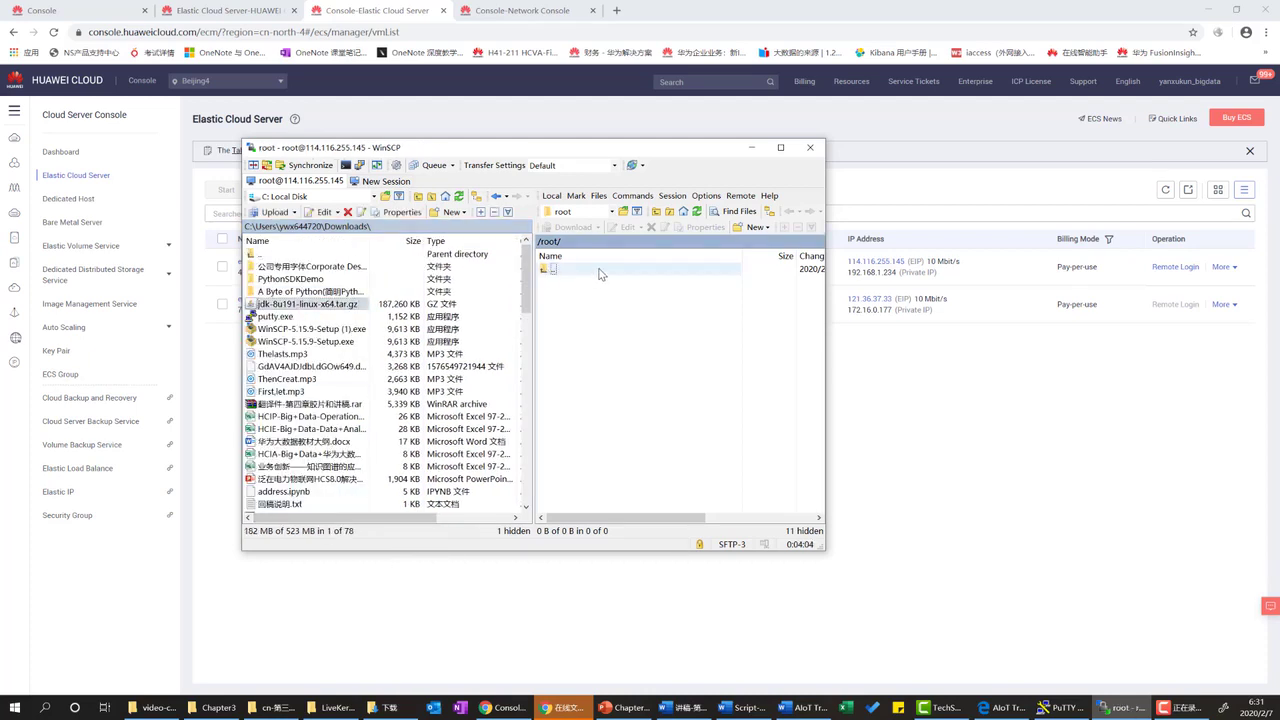
{"action": "double_click", "coordinate": [599, 273]}
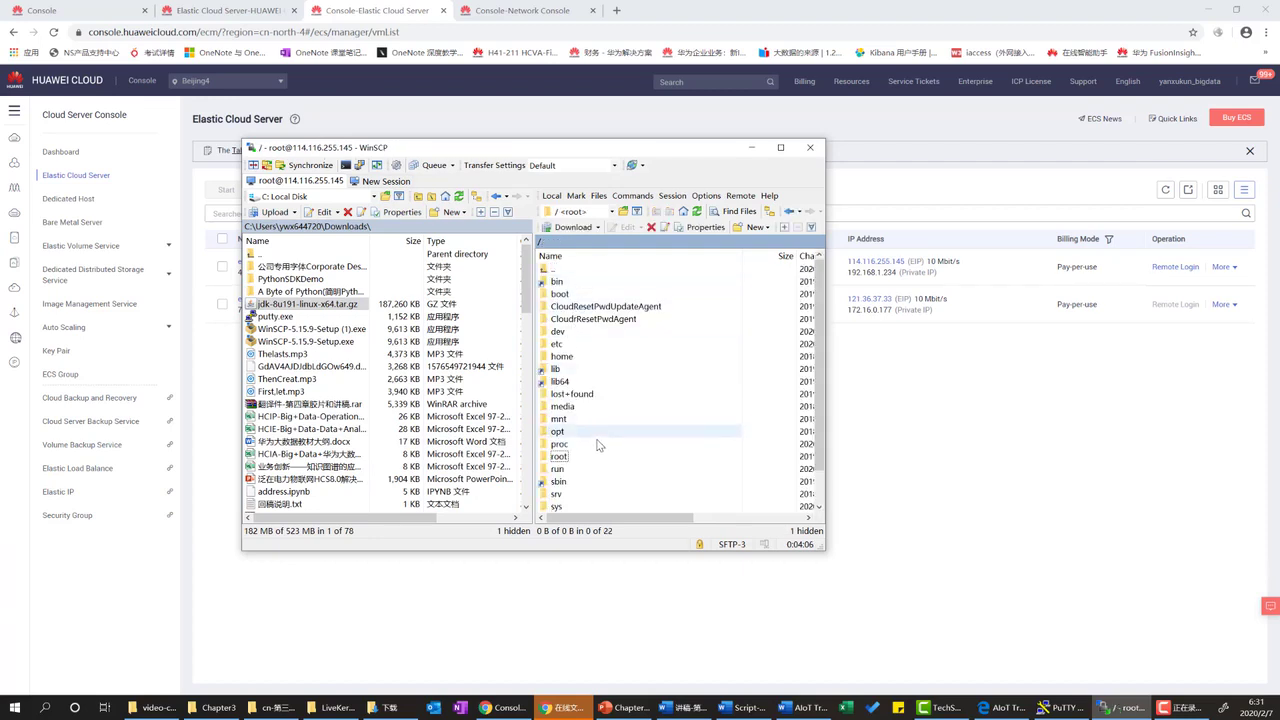
{"action": "scroll", "coordinate": [584, 457], "scroll_direction": "down", "scroll_amount": 1}
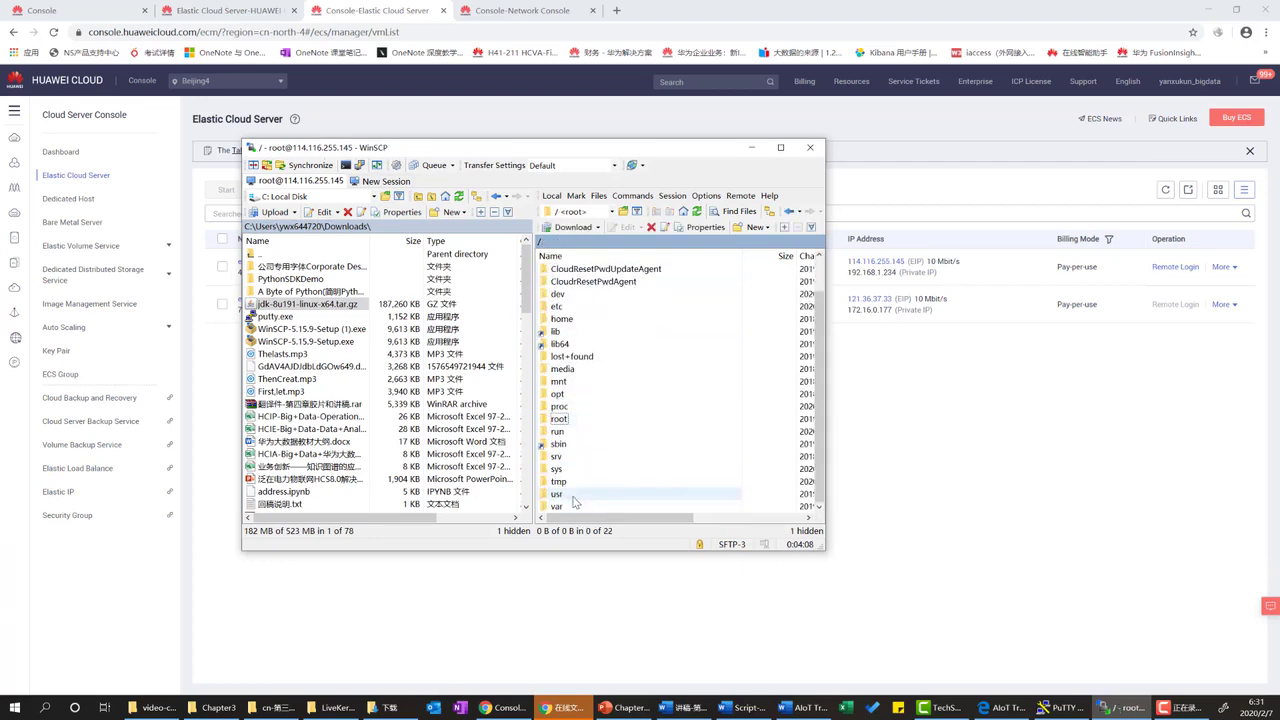
{"action": "double_click", "coordinate": [574, 497]}
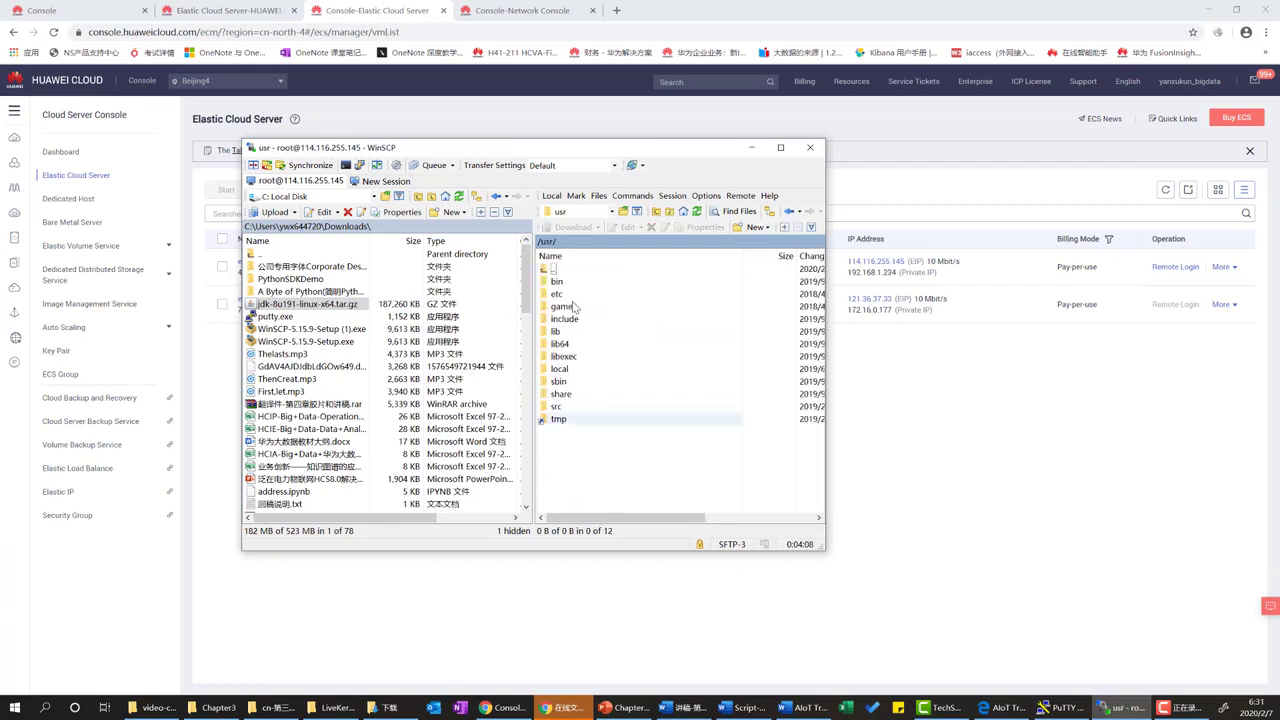
{"action": "double_click", "coordinate": [563, 368]}
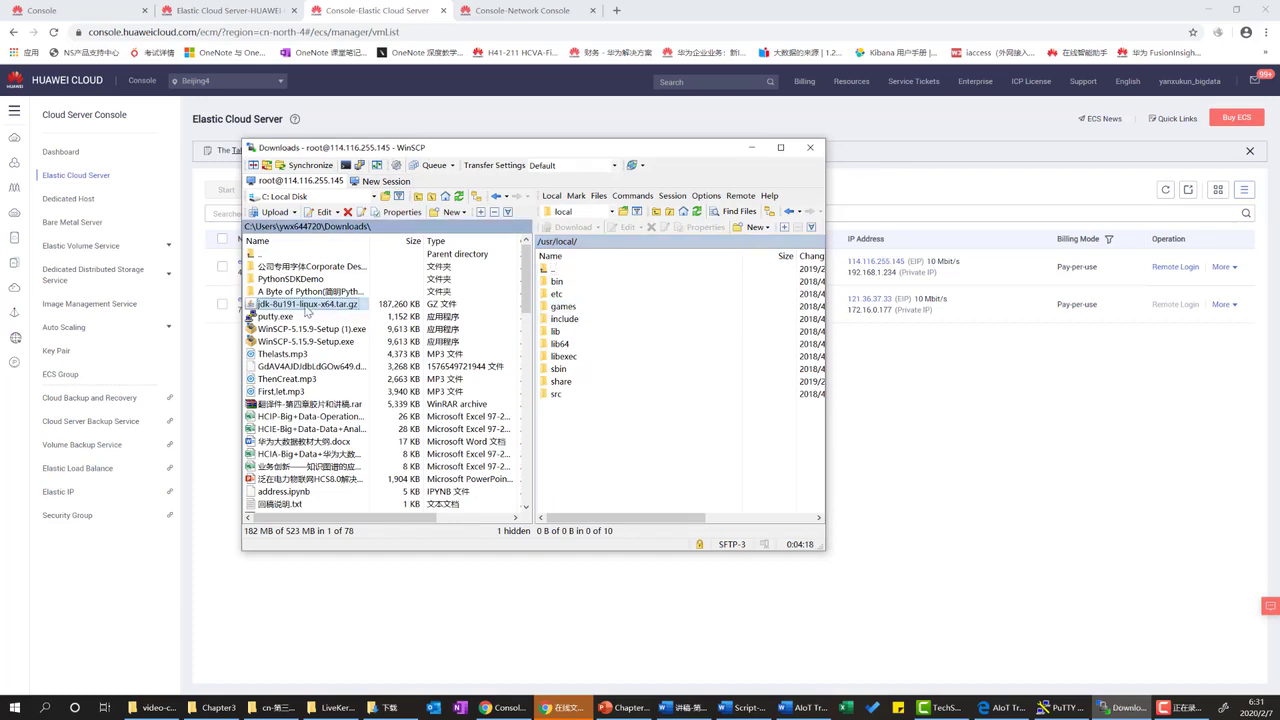
{"action": "left_click_drag", "start_coordinate": [308, 306], "coordinate": [605, 434]}
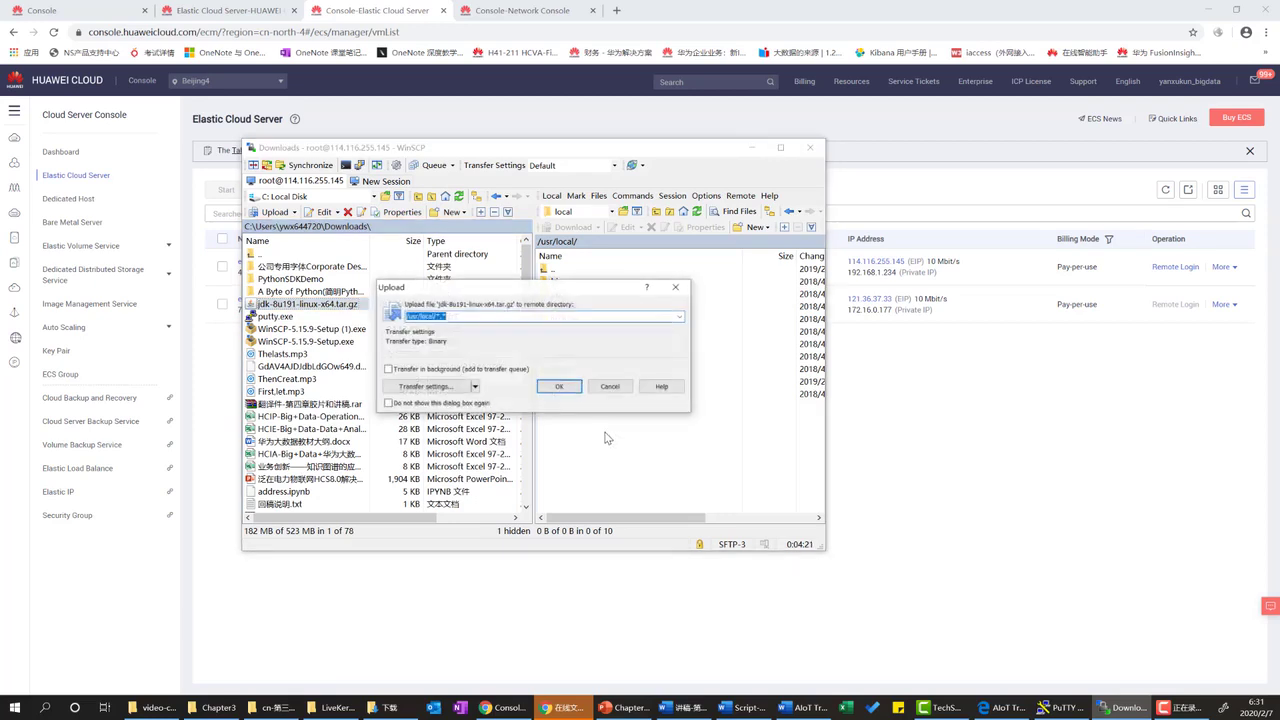
Confirm the upload into /usr/local/, let the 187,260 KB transfer finish, and minimize WinSCP.
{"action": "left_click", "coordinate": [562, 395]}
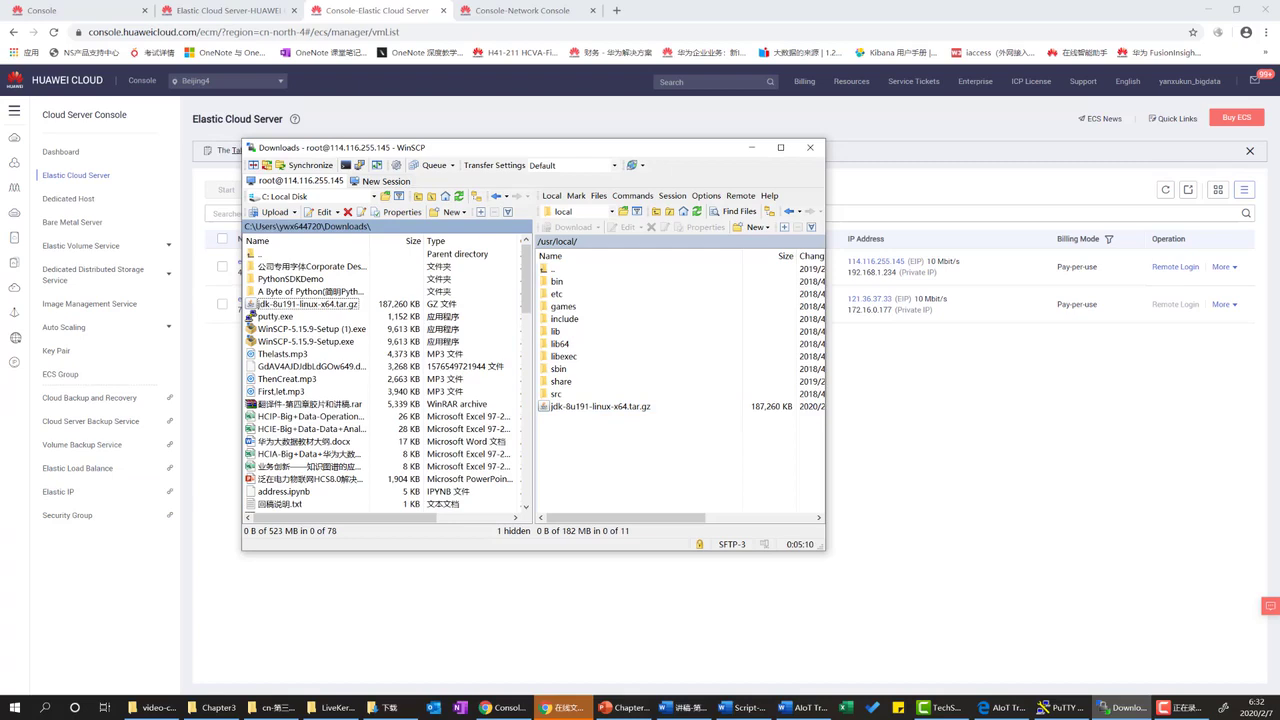
{"action": "key", "text": "F10"}
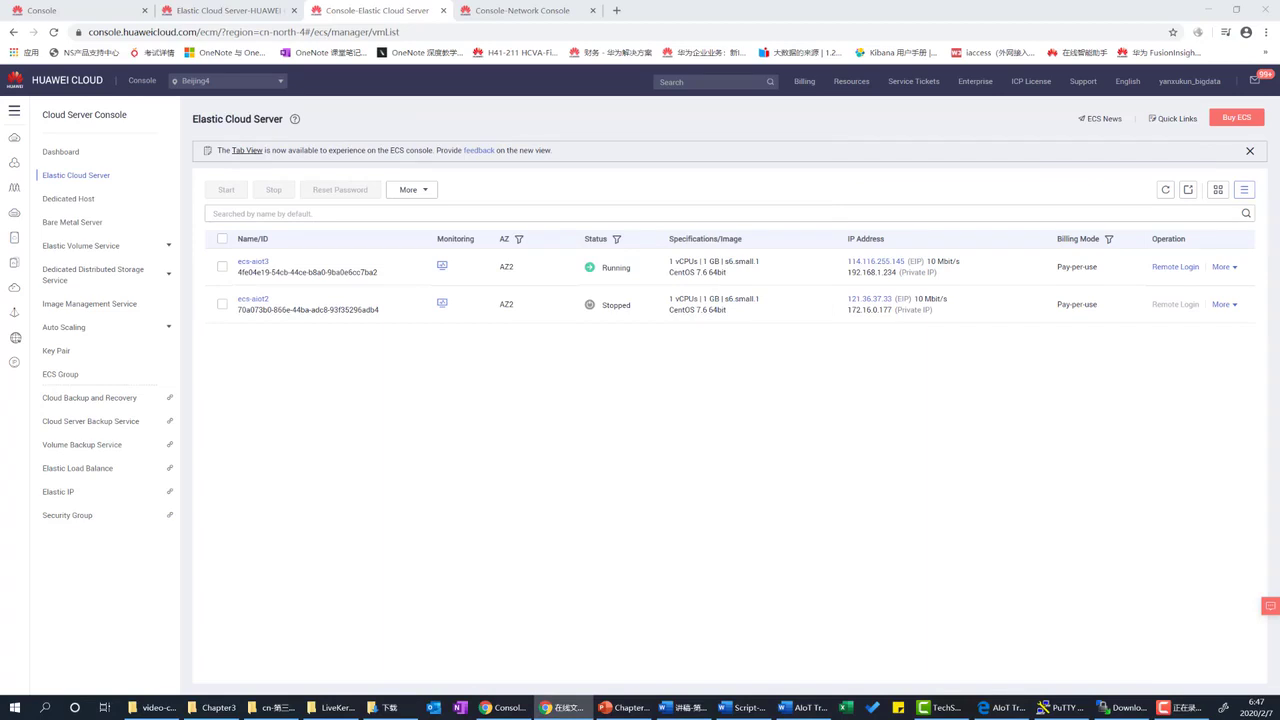
Start a PuTTY SSH session to 114.116.255.145, trust its host key, and log in as root.
{"action": "left_click", "coordinate": [14, 710]}
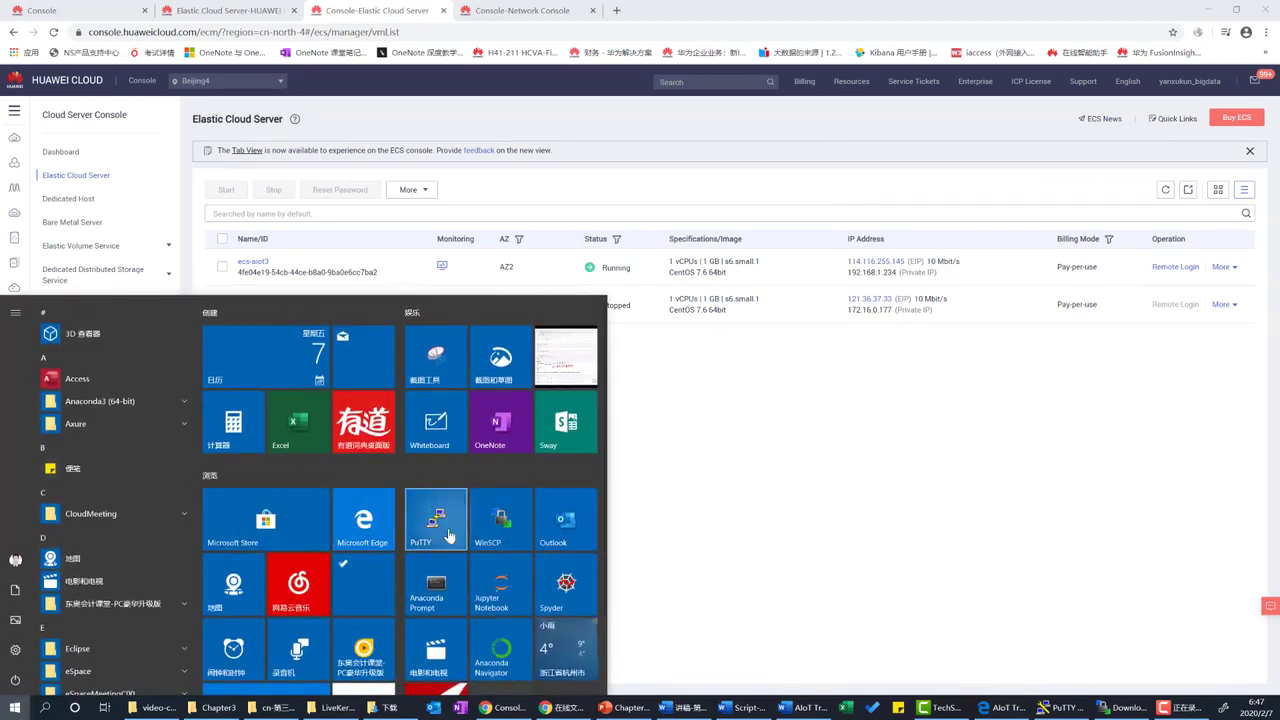
{"action": "left_click", "coordinate": [448, 535]}
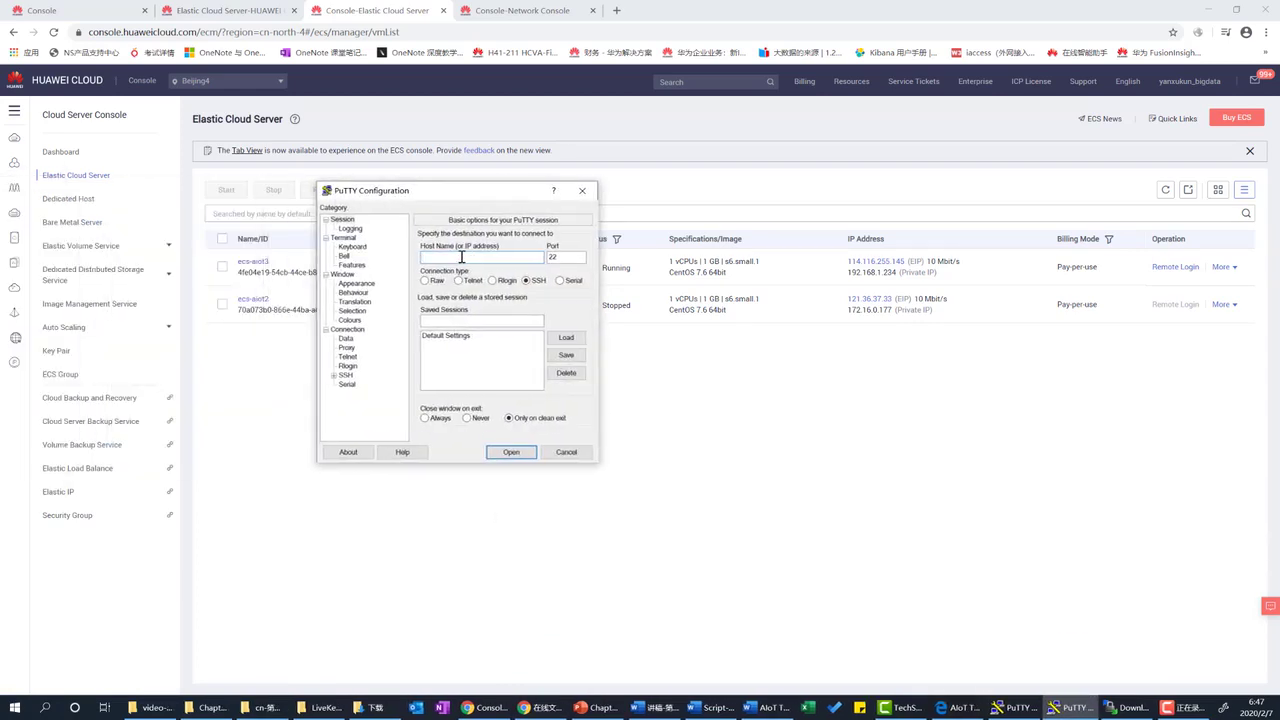
{"action": "type", "text": "114.116.255.145"}
{"action": "left_click", "coordinate": [510, 452]}
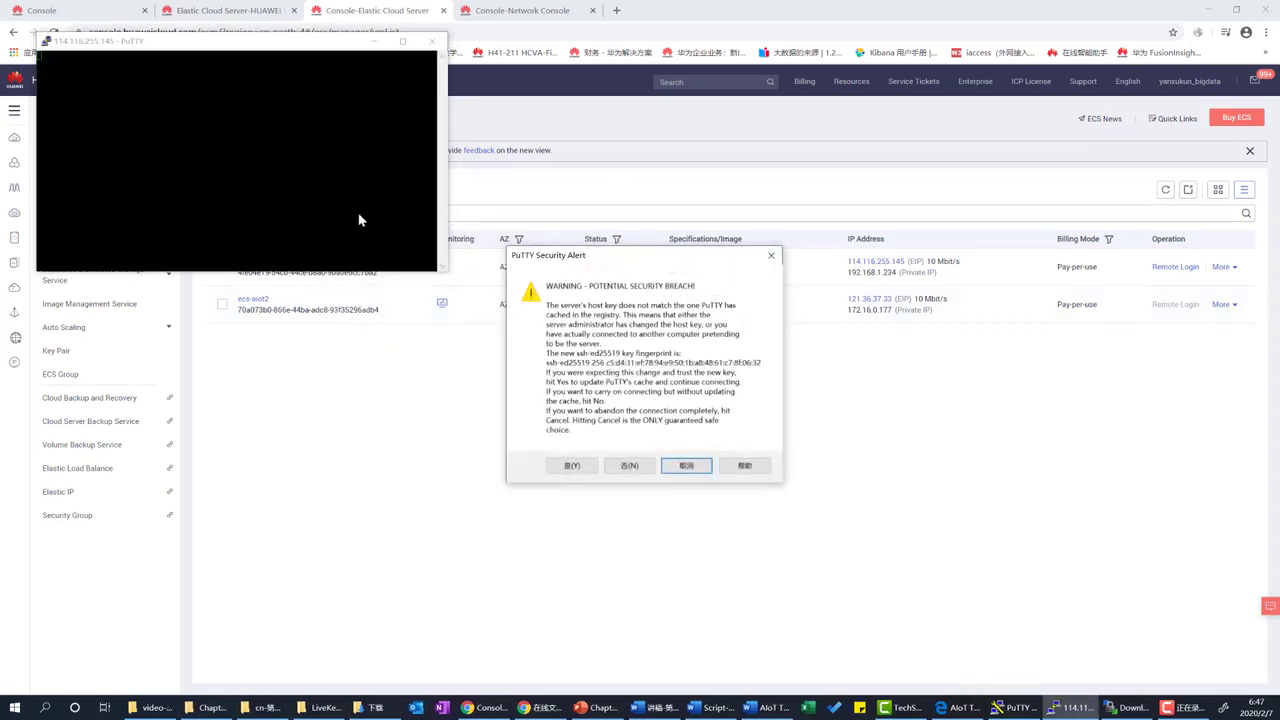
{"action": "left_click", "coordinate": [571, 467]}
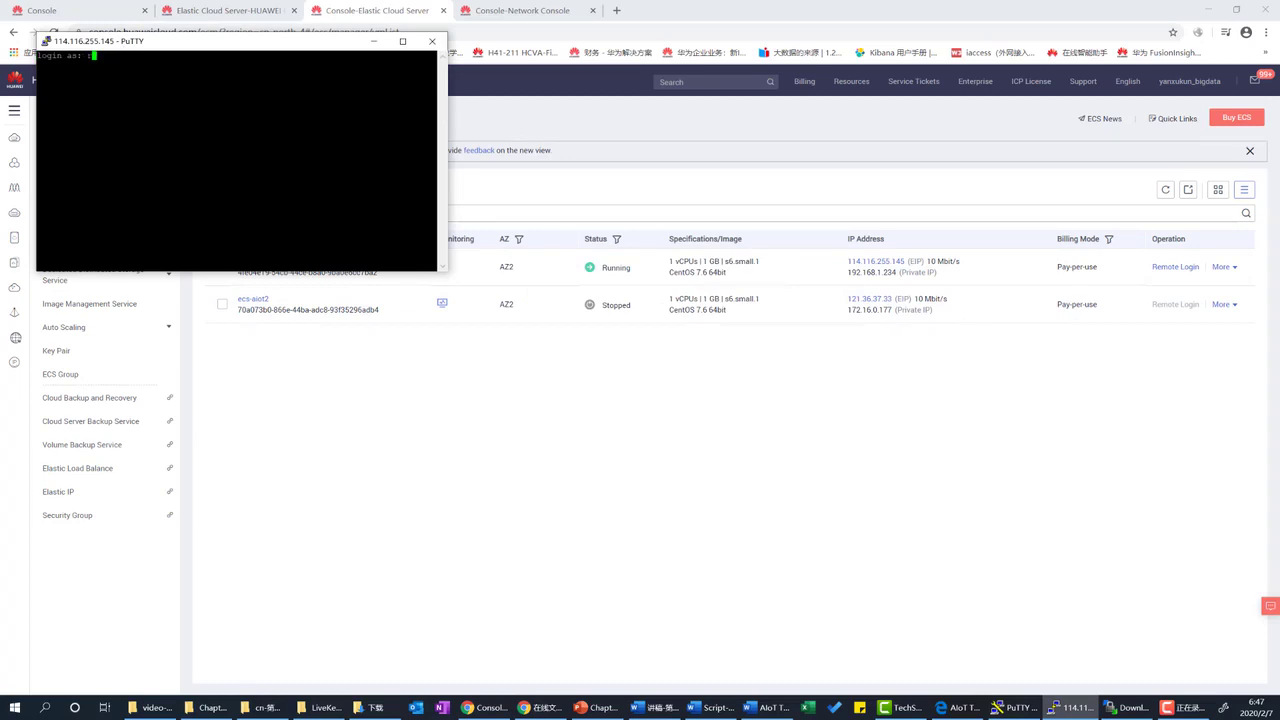
{"action": "type", "text": "root"}
{"action": "key", "text": "Return"}
{"action": "key", "text": "Return"}
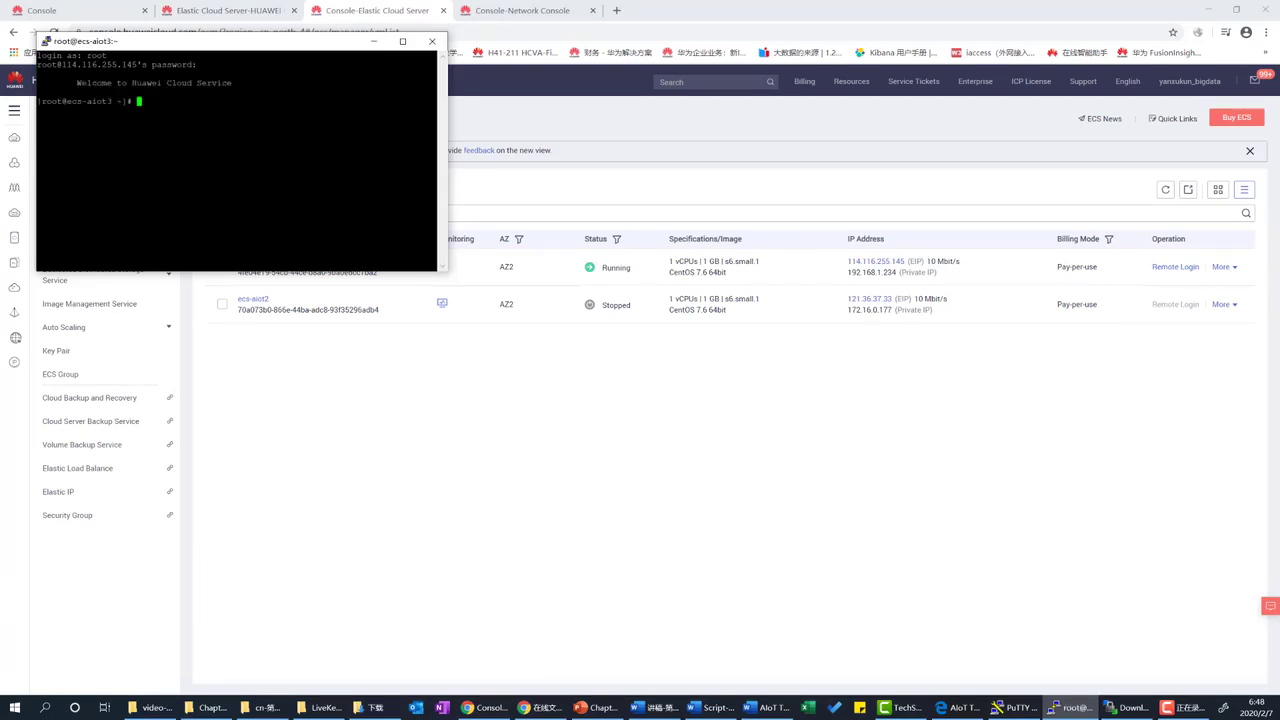
Change to /usr/local/ and list its contents to find the JDK tarball.
{"action": "type", "text": "cd /usr/local/"}
{"action": "key", "text": "Return"}
{"action": "type", "text": "ll"}
{"action": "key", "text": "Return"}
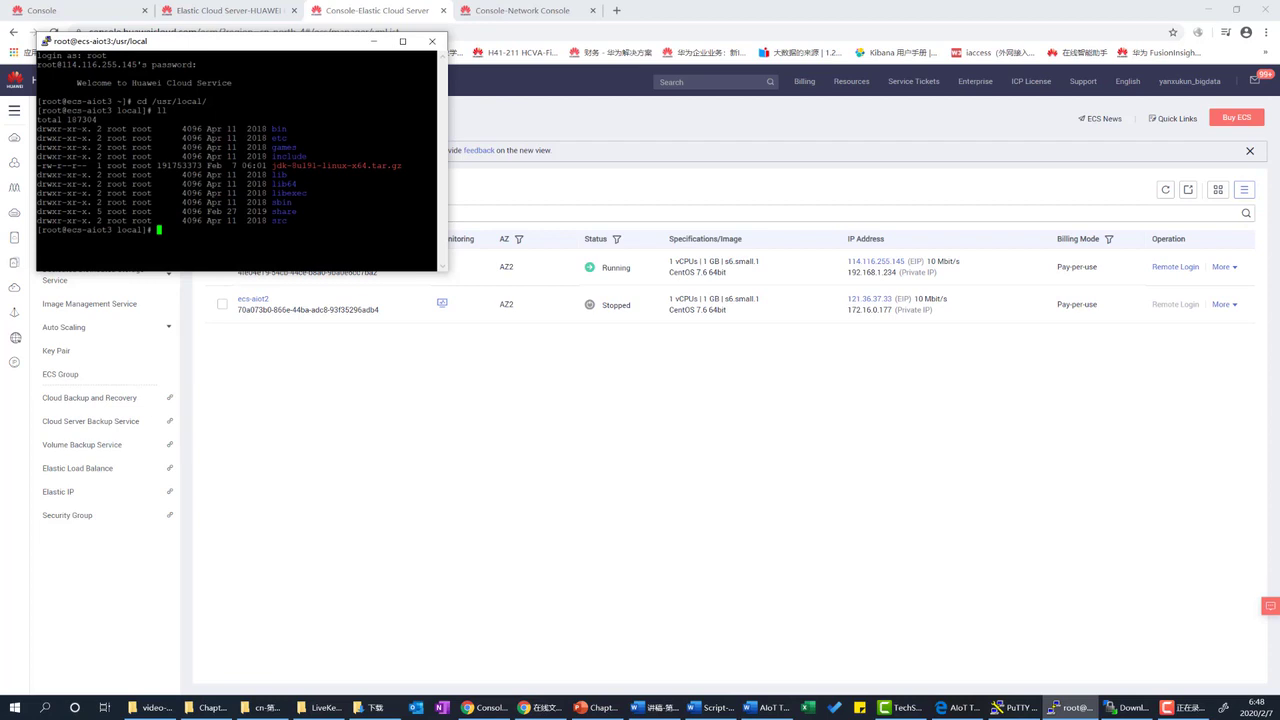
{"action": "left_click_drag", "start_coordinate": [437, 165], "coordinate": [272, 165]}
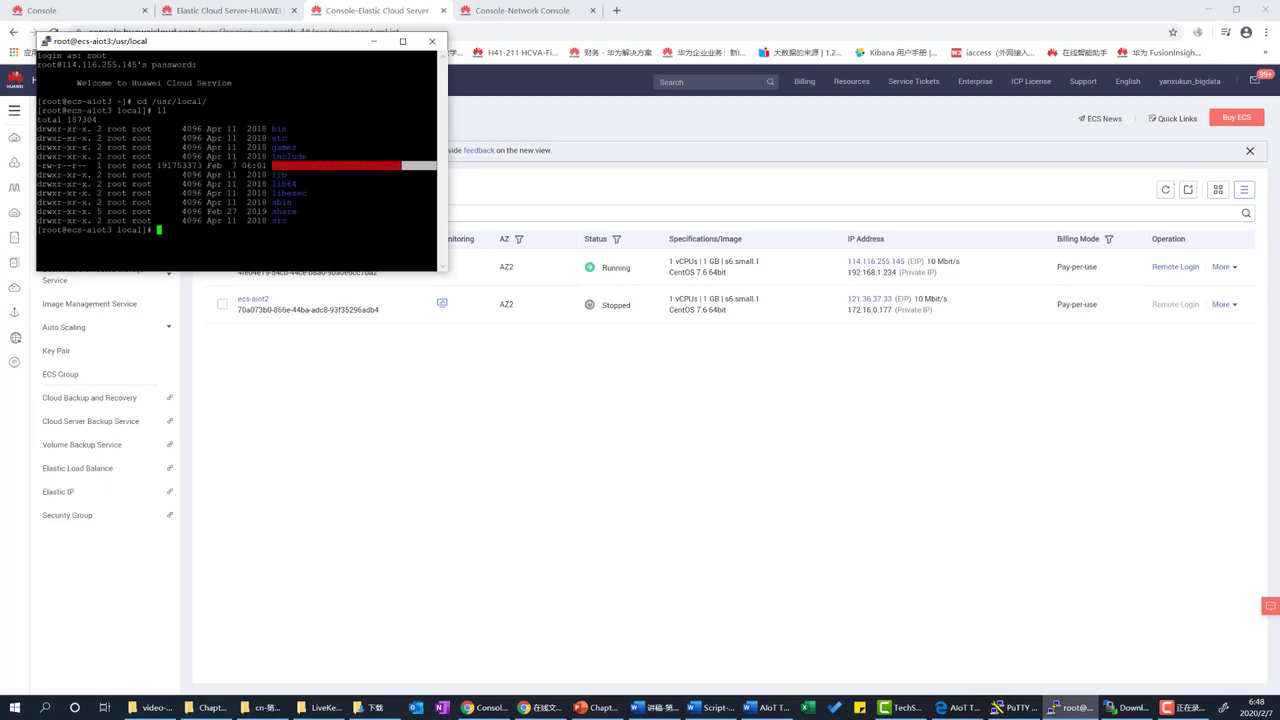
Extract the archive with tar -zxvf /usr/local/jdk-8u191-linux-x64.tar.gz.
{"action": "type", "text": "ta"}
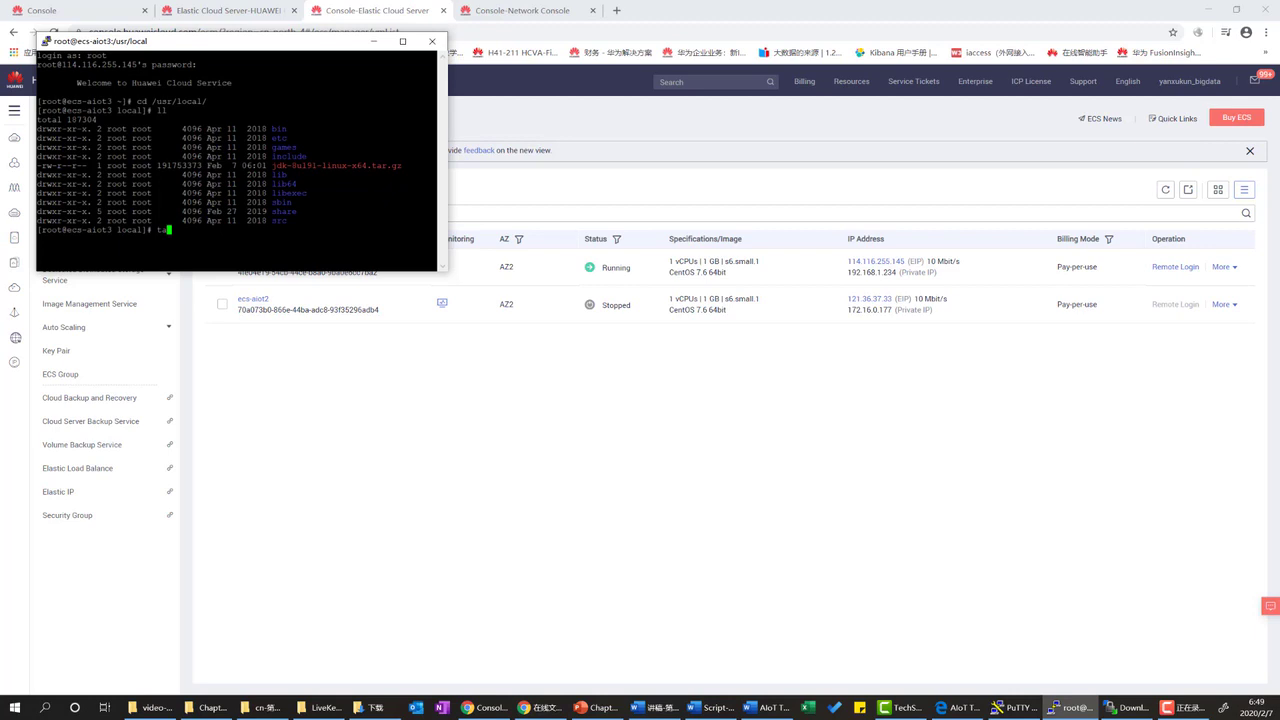
{"action": "type", "text": "r -zxvf /"}
{"action": "key", "text": "alt+Tab"}
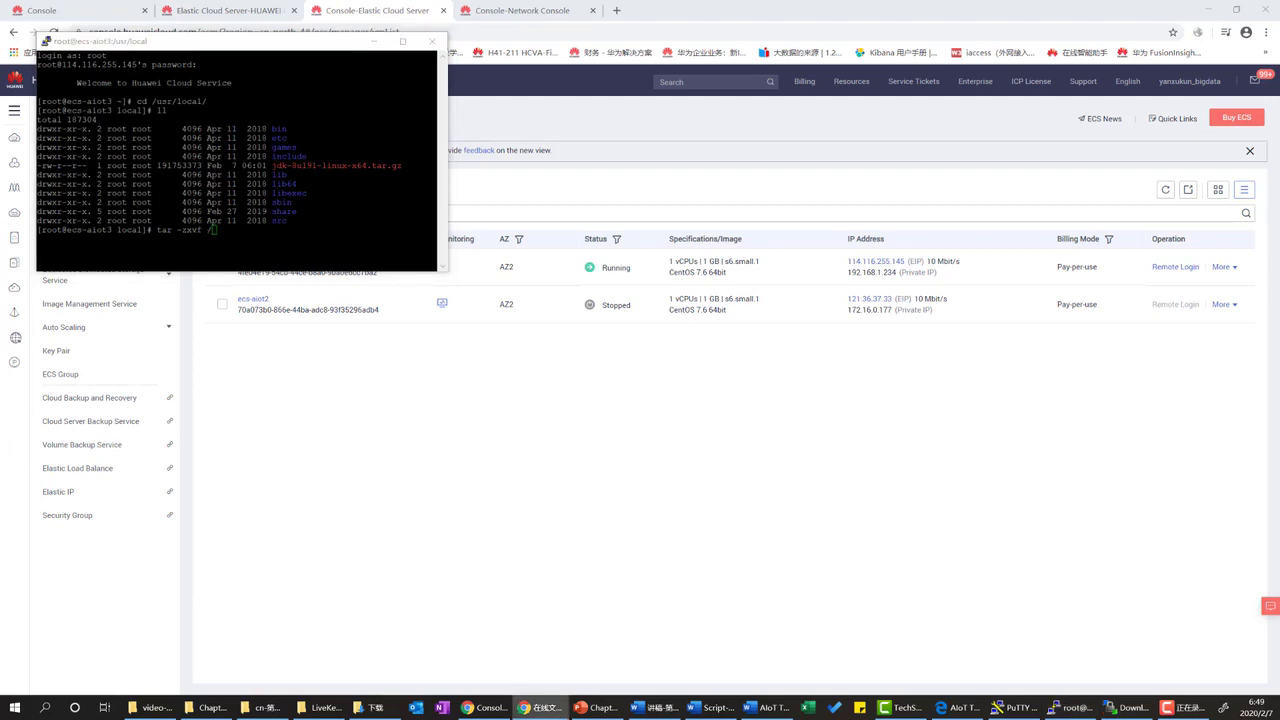
{"action": "key", "text": "alt+Tab"}
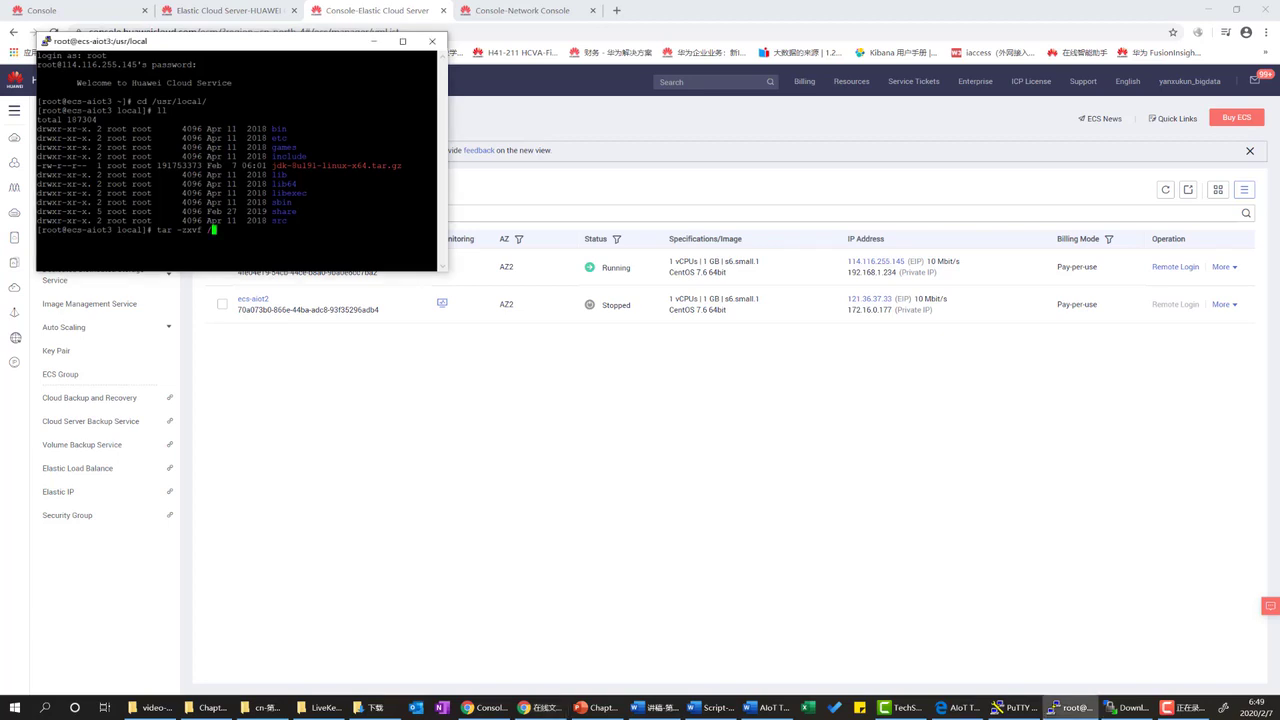
{"action": "type", "text": "usr/local/"}
{"action": "type", "text": "jdk"}
{"action": "key", "text": "Tab"}
{"action": "key", "text": "Return"}
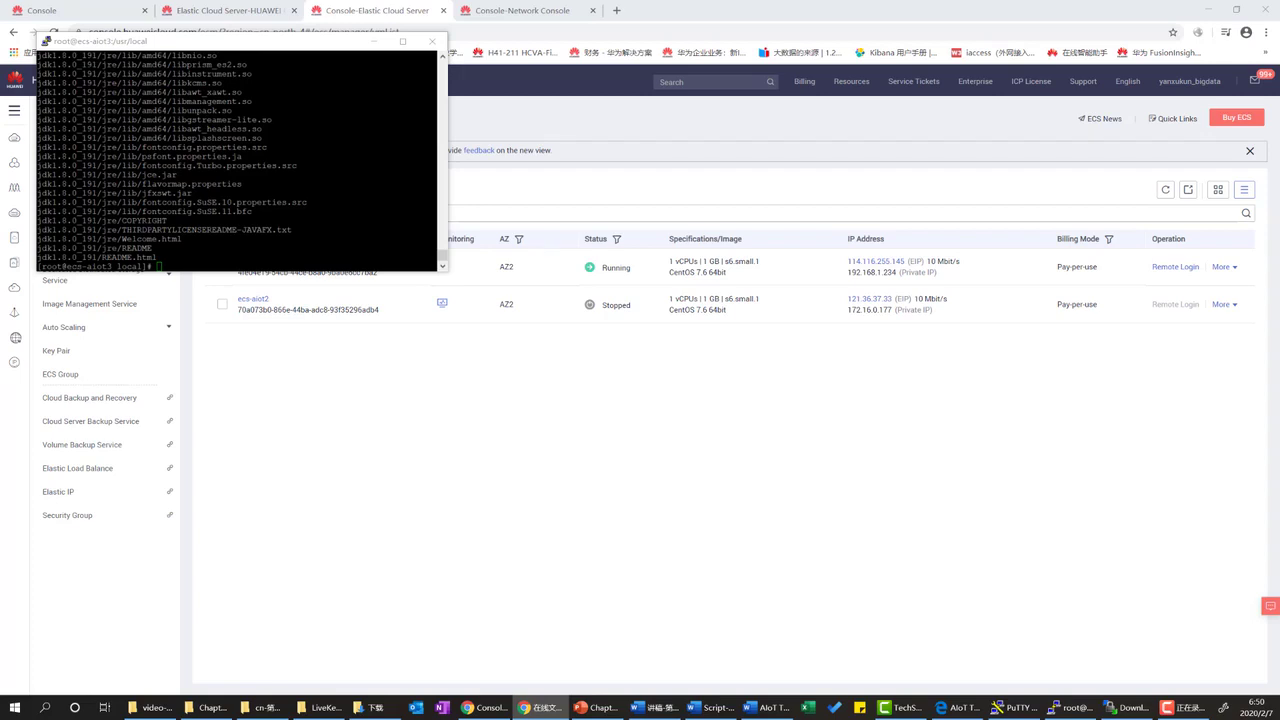
Refresh WinSCP's remote /usr/local listing to show the new jdk1.8.0_191 folder.
{"action": "left_click", "coordinate": [1122, 705]}
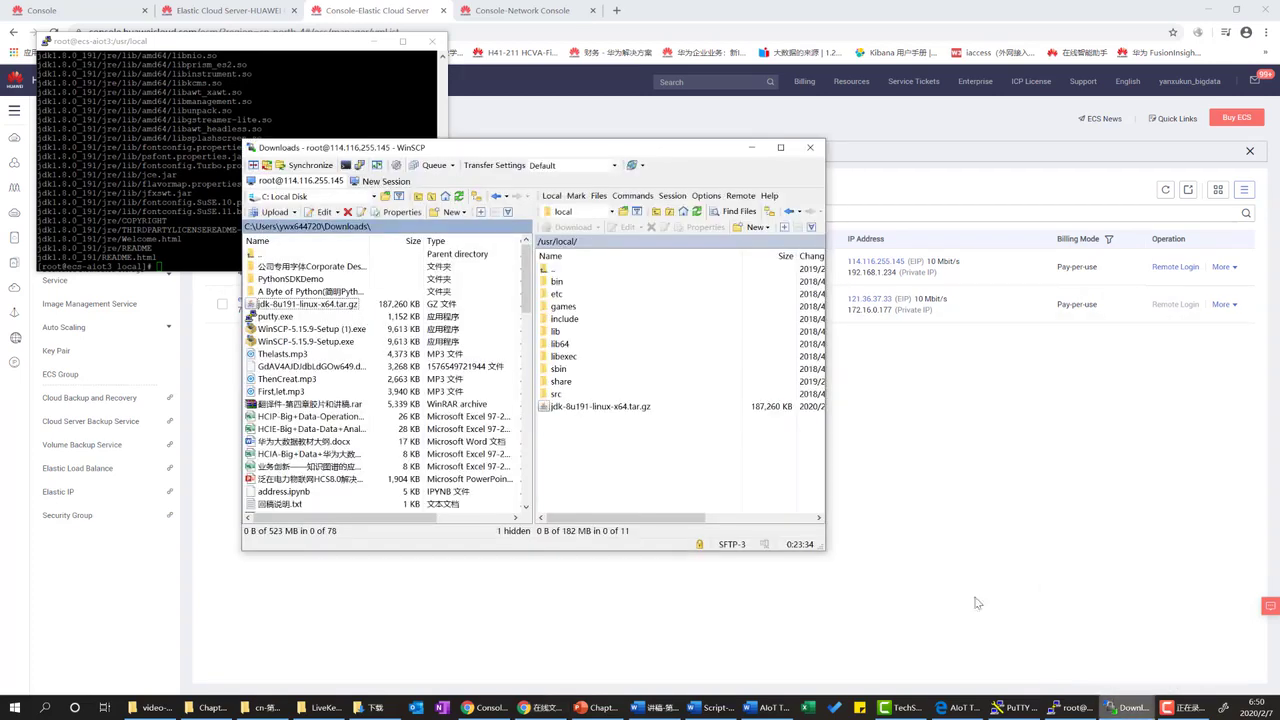
{"action": "right_click", "coordinate": [587, 432]}
{"action": "left_click", "coordinate": [610, 447]}
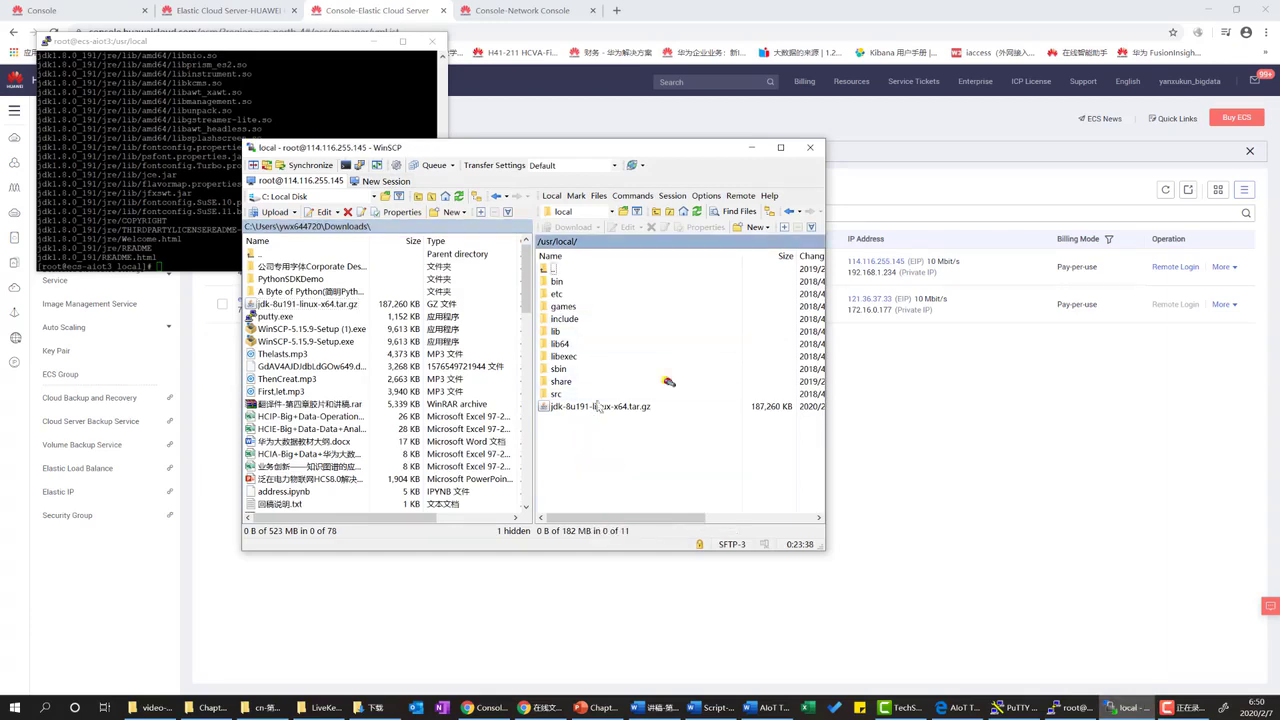
{"action": "left_click", "coordinate": [570, 335]}
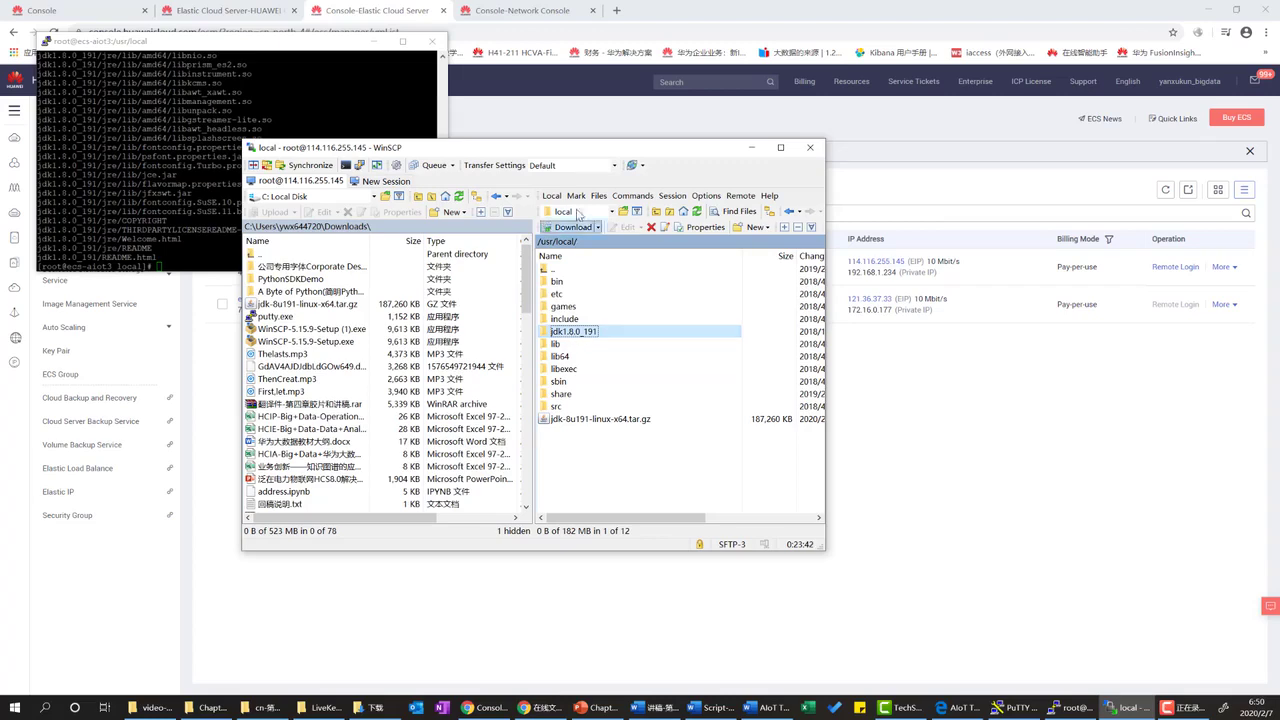
{"action": "left_click_drag", "start_coordinate": [555, 150], "coordinate": [649, 147]}
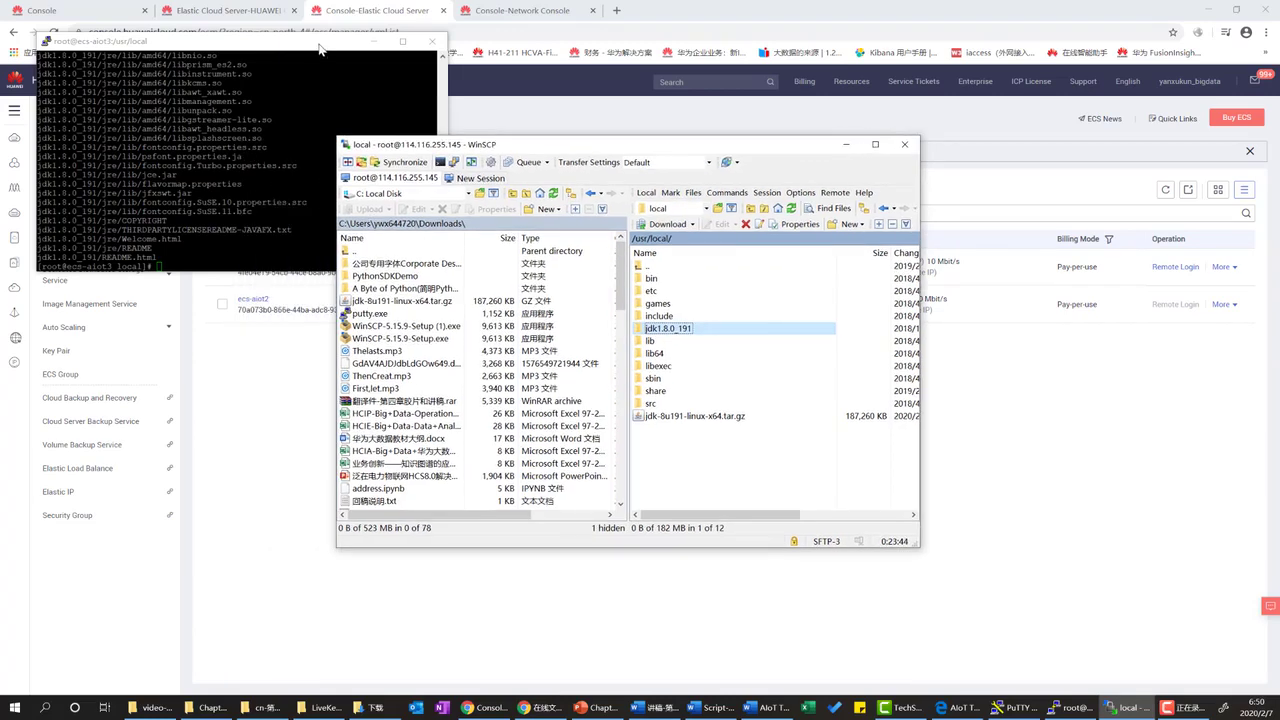
In PuTTY, list /usr/local and rename jdk1.8.0_191 to jdk with mv.
{"action": "left_click", "coordinate": [320, 49]}
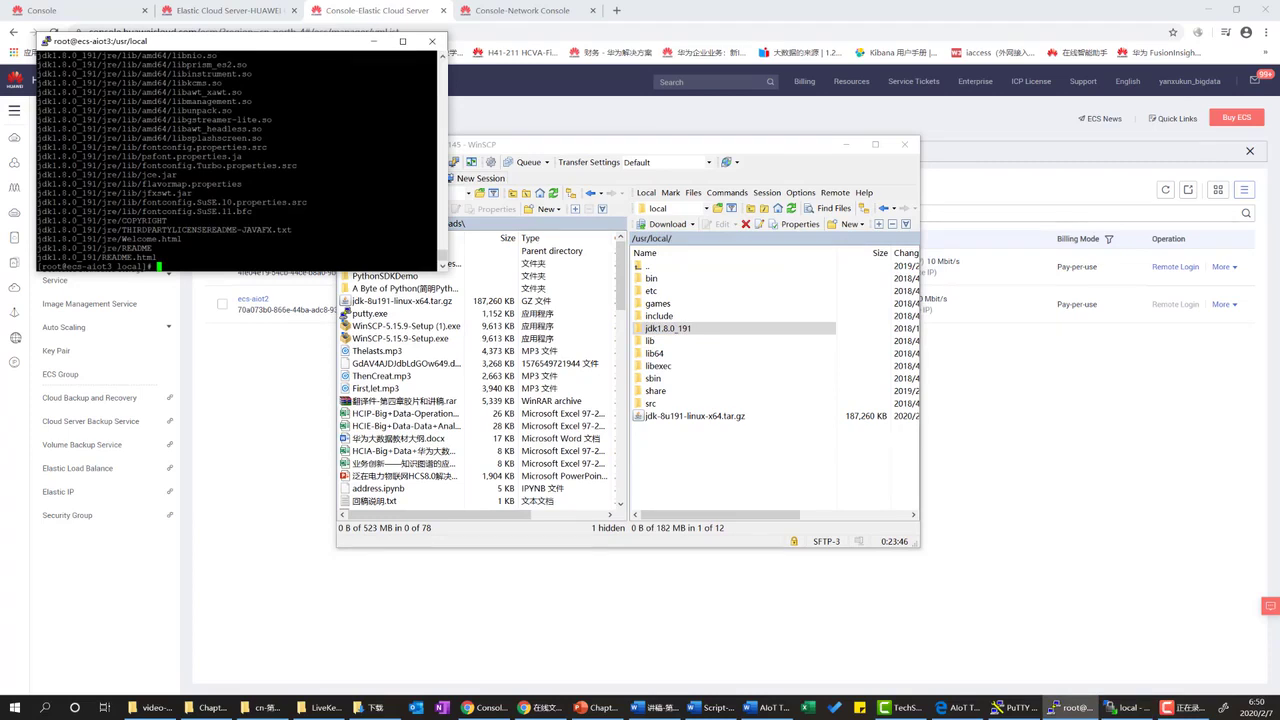
{"action": "type", "text": "cll"}
{"action": "key", "text": "Return"}
{"action": "type", "text": "ll"}
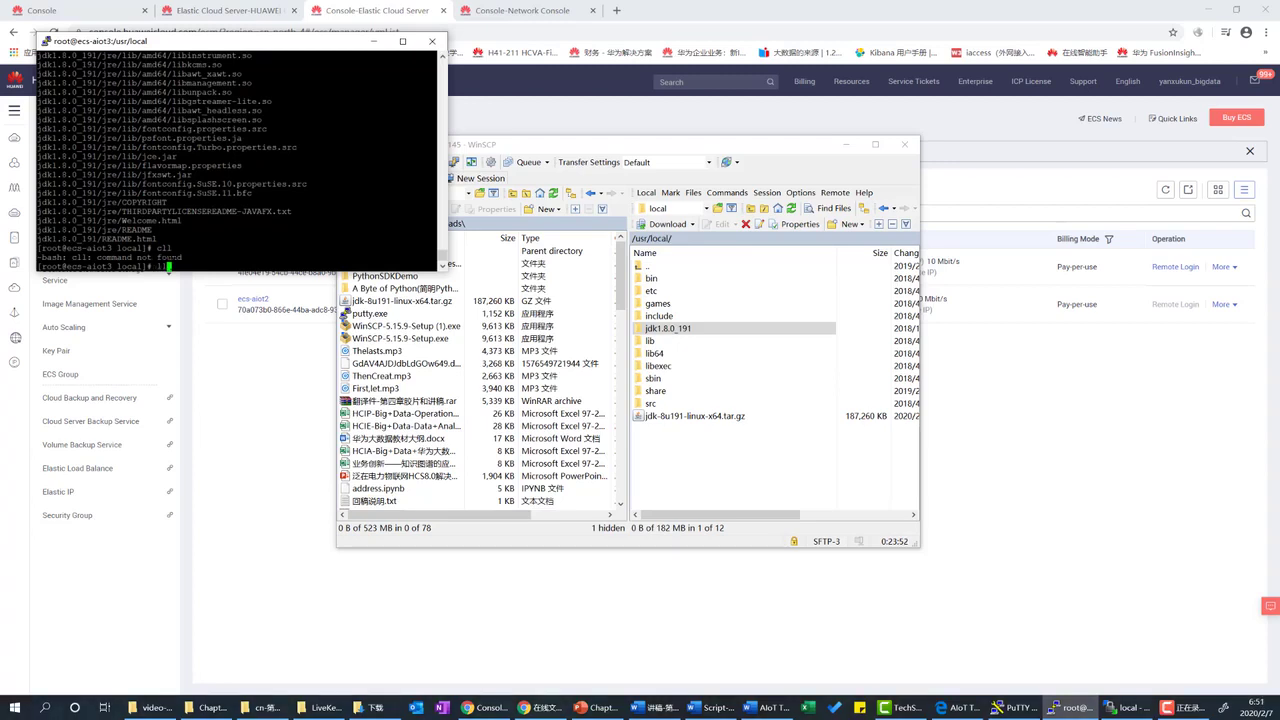
{"action": "key", "text": "Return"}
{"action": "left_click", "coordinate": [240, 200]}
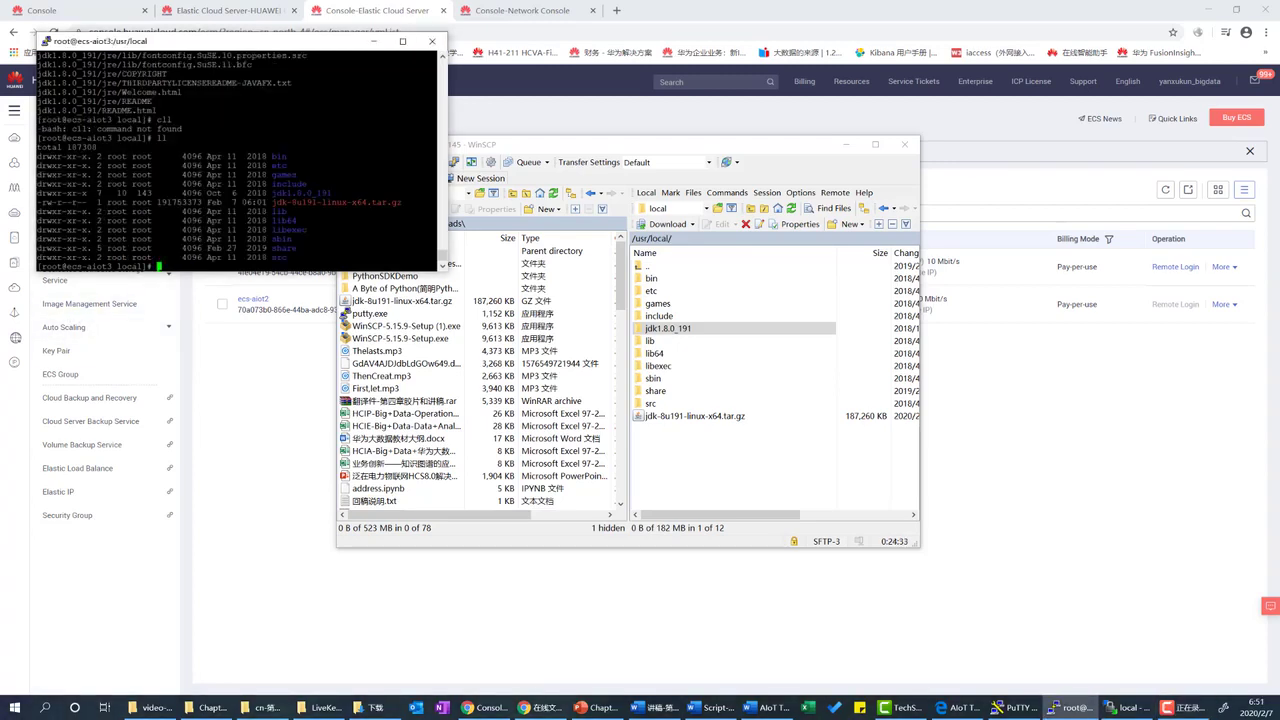
{"action": "type", "text": "mv"}
{"action": "type", "text": " ."}
{"action": "type", "text": "./"}
{"action": "type", "text": "jdk"}
{"action": "key", "text": "BackSpace"}
{"action": "type", "text": "k1.8"}
{"action": "key", "text": "Tab"}
{"action": "type", "text": "jdk"}
{"action": "key", "text": "Return"}
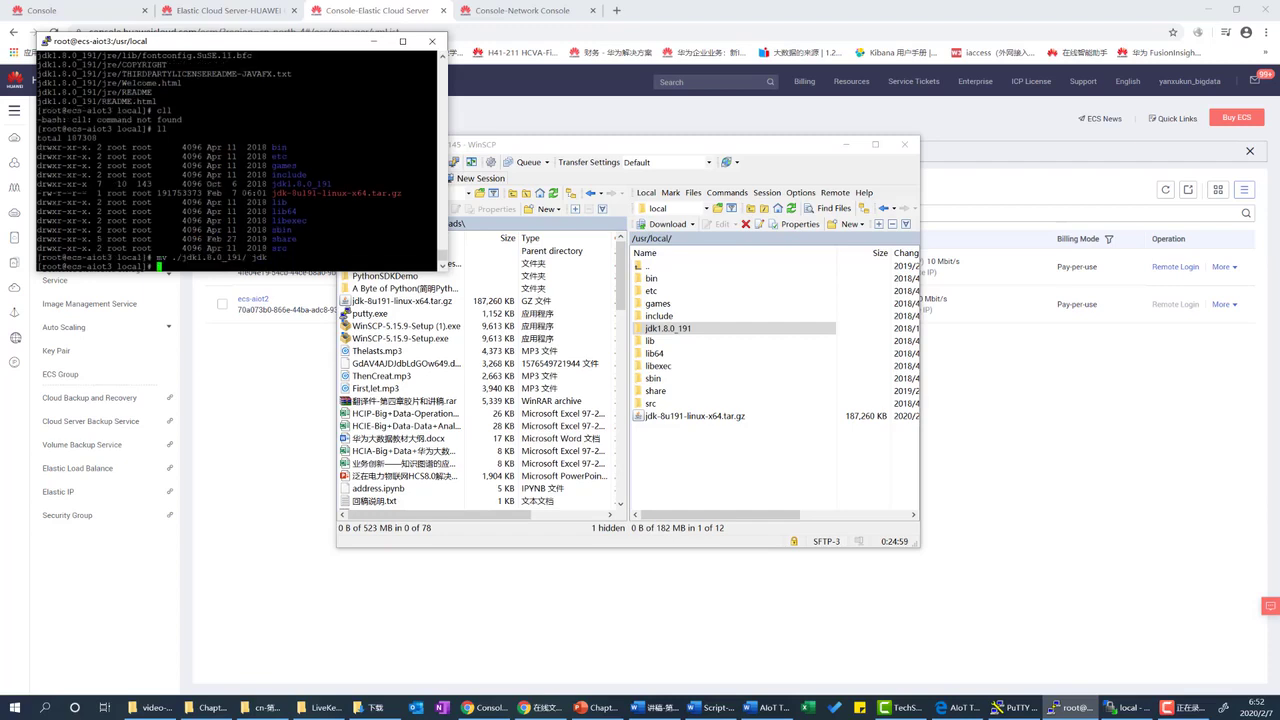
Confirm the rename with ll and refresh WinSCP's remote listing to show jdk.
{"action": "type", "text": "ll"}
{"action": "key", "text": "Return"}
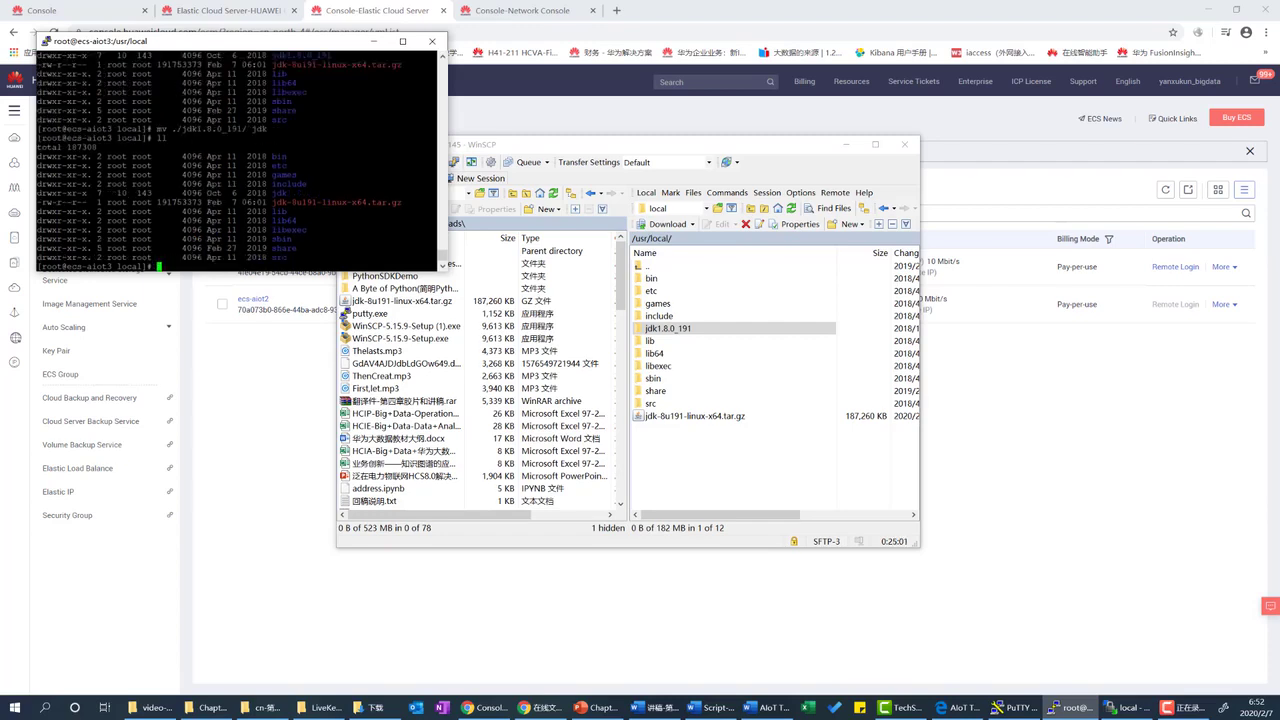
{"action": "left_click_drag", "start_coordinate": [288, 193], "coordinate": [268, 192]}
{"action": "left_click", "coordinate": [752, 446]}
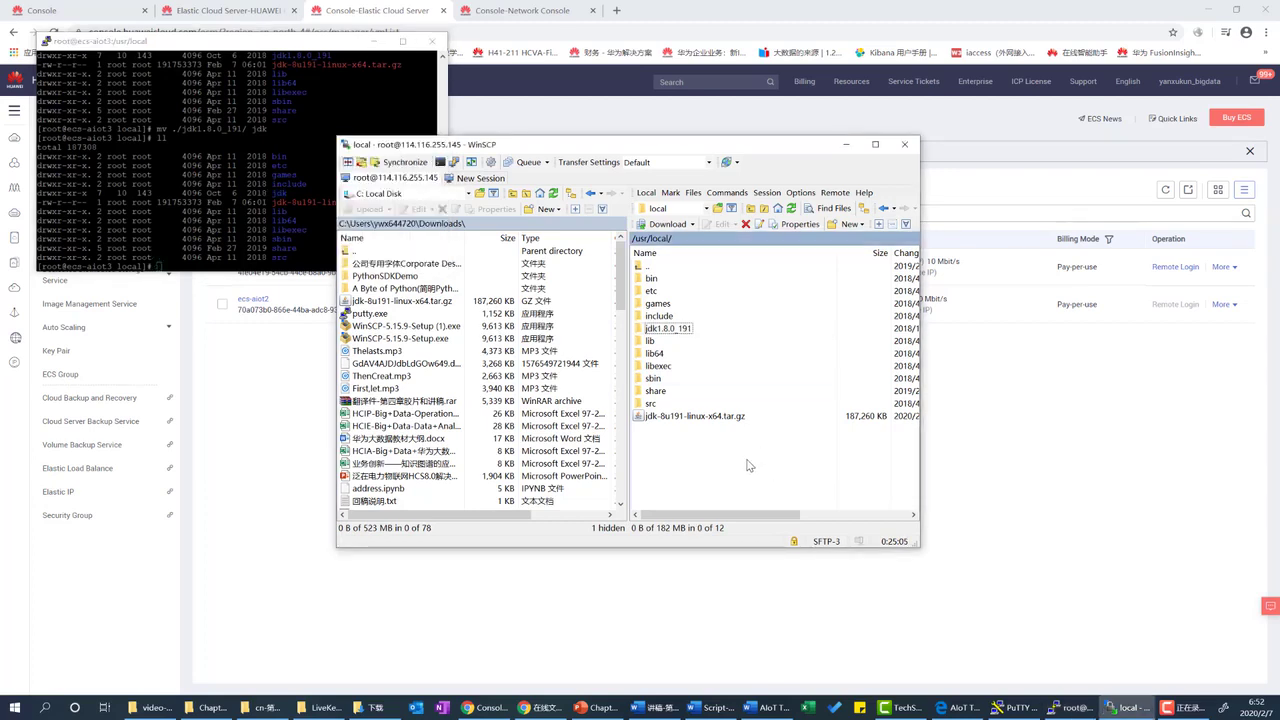
{"action": "right_click", "coordinate": [752, 446]}
{"action": "left_click", "coordinate": [778, 479]}
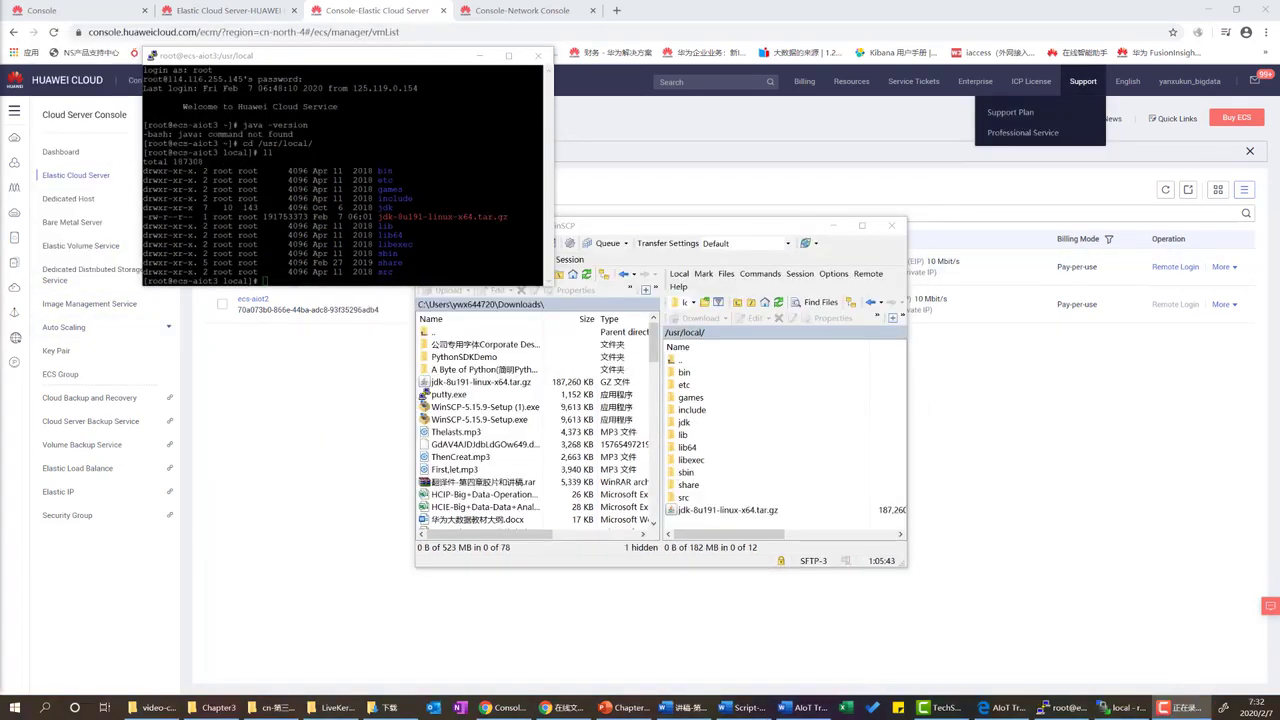
Minimize WinSCP and open /etc/profile in vi in PuTTY.
{"action": "left_click", "coordinate": [832, 225]}
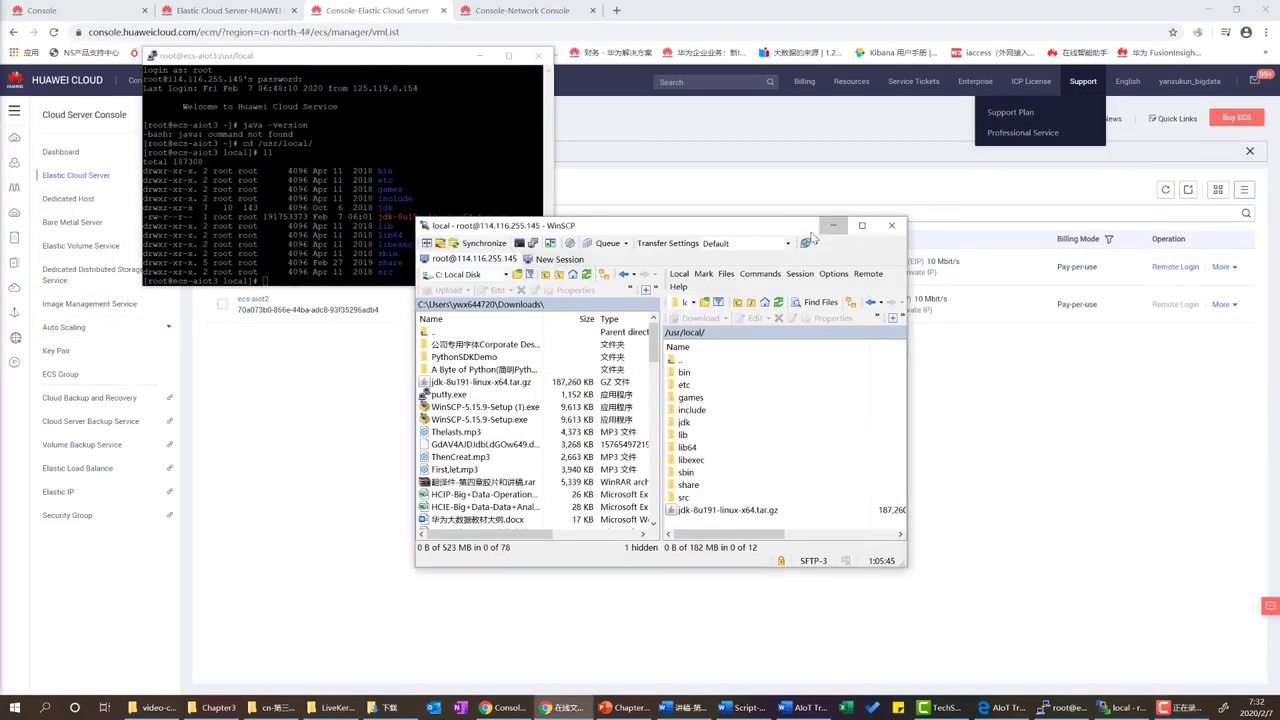
{"action": "left_click", "coordinate": [268, 283]}
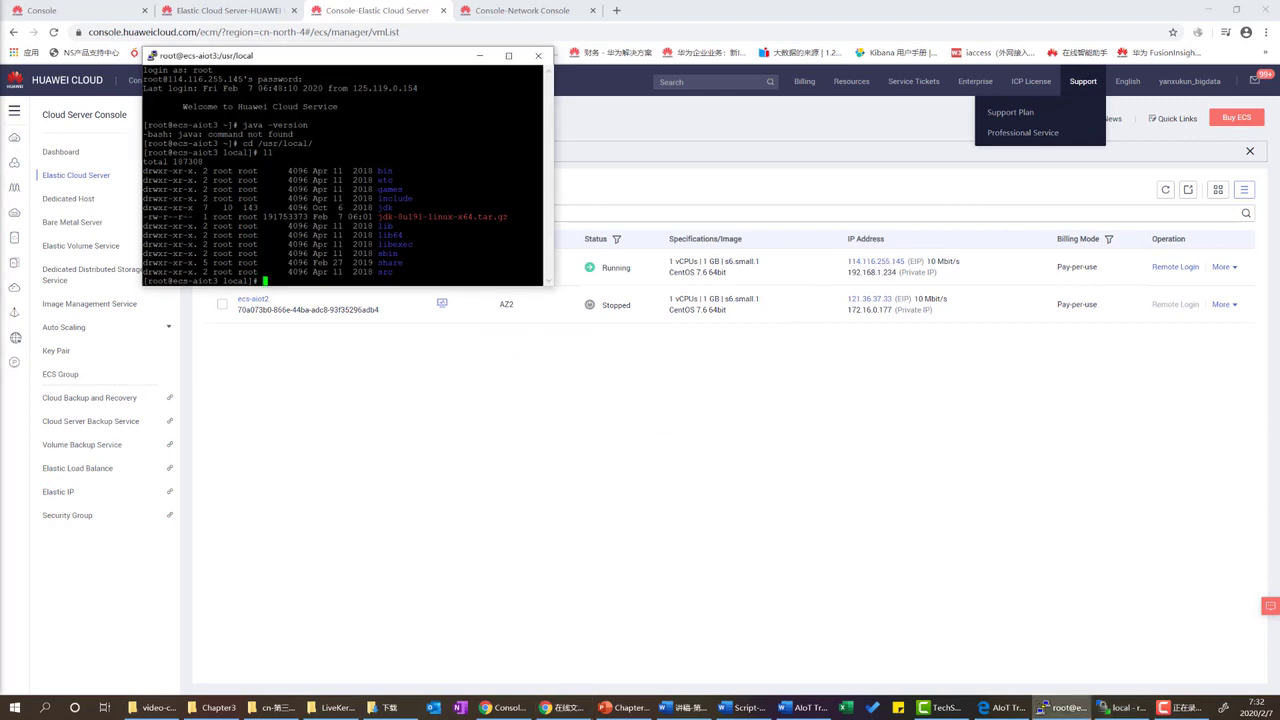
{"action": "type", "text": "vi /etc/profile"}
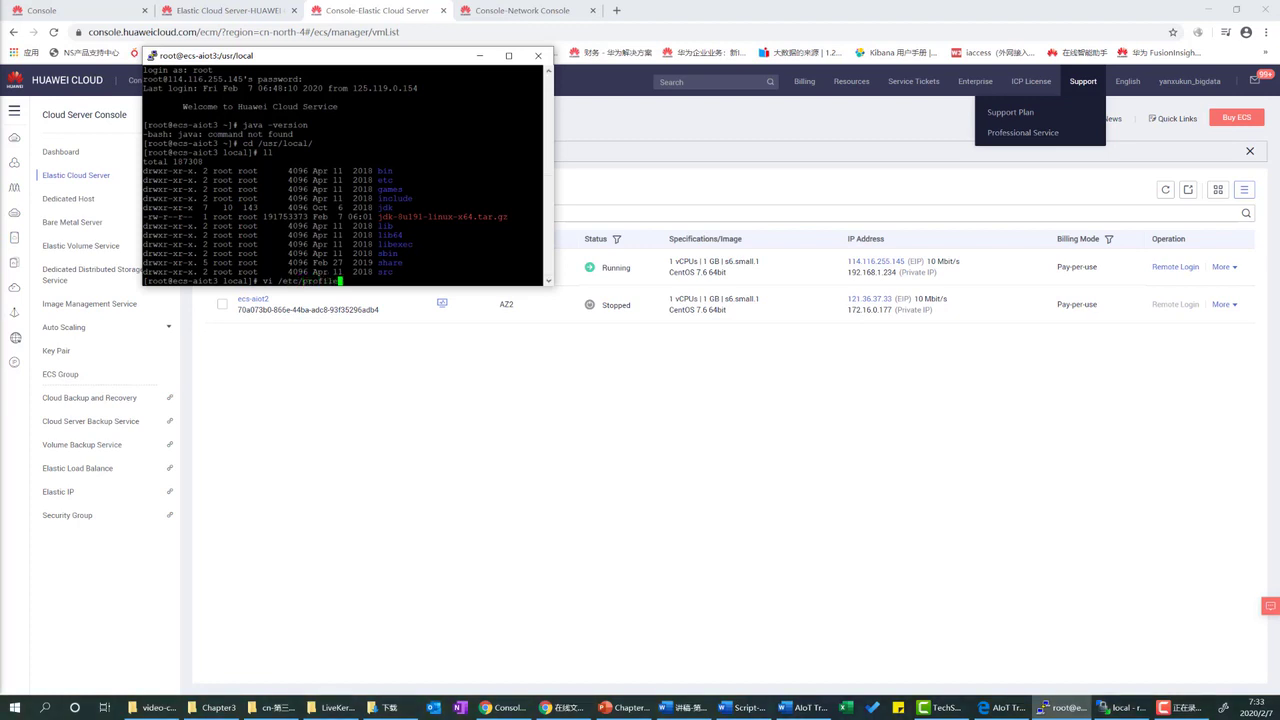
{"action": "key", "text": "Return"}
Move below the export PATH USER LOGNAME line and insert export JAVA_HOME=/usr/local/jdk.
{"action": "key", "text": "Down"}
{"action": "key", "text": "Down"}
{"action": "key", "text": "Down"}
{"action": "key", "text": "Down"}
{"action": "key", "text": "Down"}
{"action": "key", "text": "Down"}
{"action": "key", "text": "Down"}
{"action": "key", "text": "Down"}
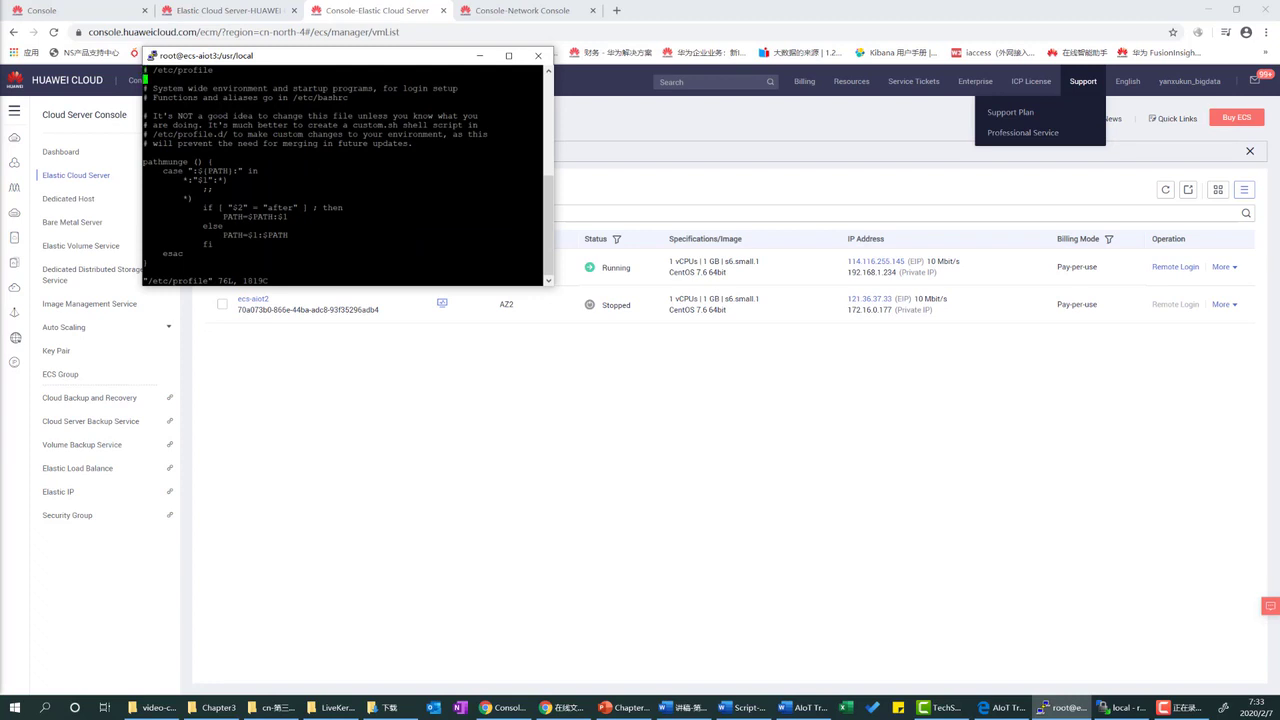
{"action": "key", "text": "Down"}
{"action": "key", "text": "Down"}
{"action": "key", "text": "Down"}
{"action": "key", "text": "Down"}
{"action": "key", "text": "Down"}
{"action": "key", "text": "Down"}
{"action": "key", "text": "Down"}
{"action": "key", "text": "Down"}
{"action": "key", "text": "Down"}
{"action": "key", "text": "Down"}
{"action": "key", "text": "Down"}
{"action": "key", "text": "Down"}
{"action": "key", "text": "Down"}
{"action": "key", "text": "Down"}
{"action": "key", "text": "Down"}
{"action": "key", "text": "Down"}
{"action": "key", "text": "Down"}
{"action": "key", "text": "Down"}
{"action": "key", "text": "Down"}
{"action": "key", "text": "Down"}
{"action": "key", "text": "Down"}
{"action": "key", "text": "Down"}
{"action": "key", "text": "Down"}
{"action": "key", "text": "Down"}
{"action": "key", "text": "Down"}
{"action": "key", "text": "Down"}
{"action": "key", "text": "Down"}
{"action": "key", "text": "Down"}
{"action": "key", "text": "Down"}
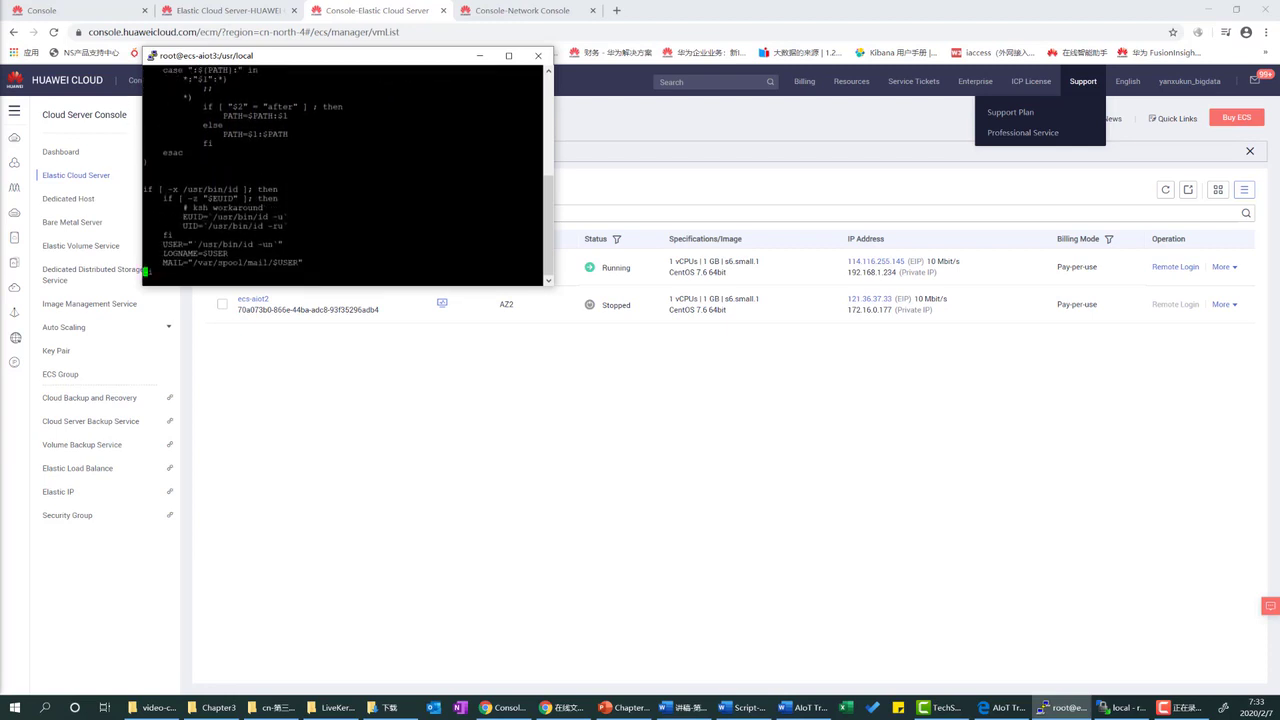
{"action": "key", "text": "Down"}
{"action": "key", "text": "Down"}
{"action": "key", "text": "Down"}
{"action": "key", "text": "Down"}
{"action": "key", "text": "Down"}
{"action": "key", "text": "Down"}
{"action": "key", "text": "Down"}
{"action": "key", "text": "Down"}
{"action": "key", "text": "Down"}
{"action": "key", "text": "Down"}
{"action": "key", "text": "Down"}
{"action": "key", "text": "Down"}
{"action": "key", "text": "Down"}
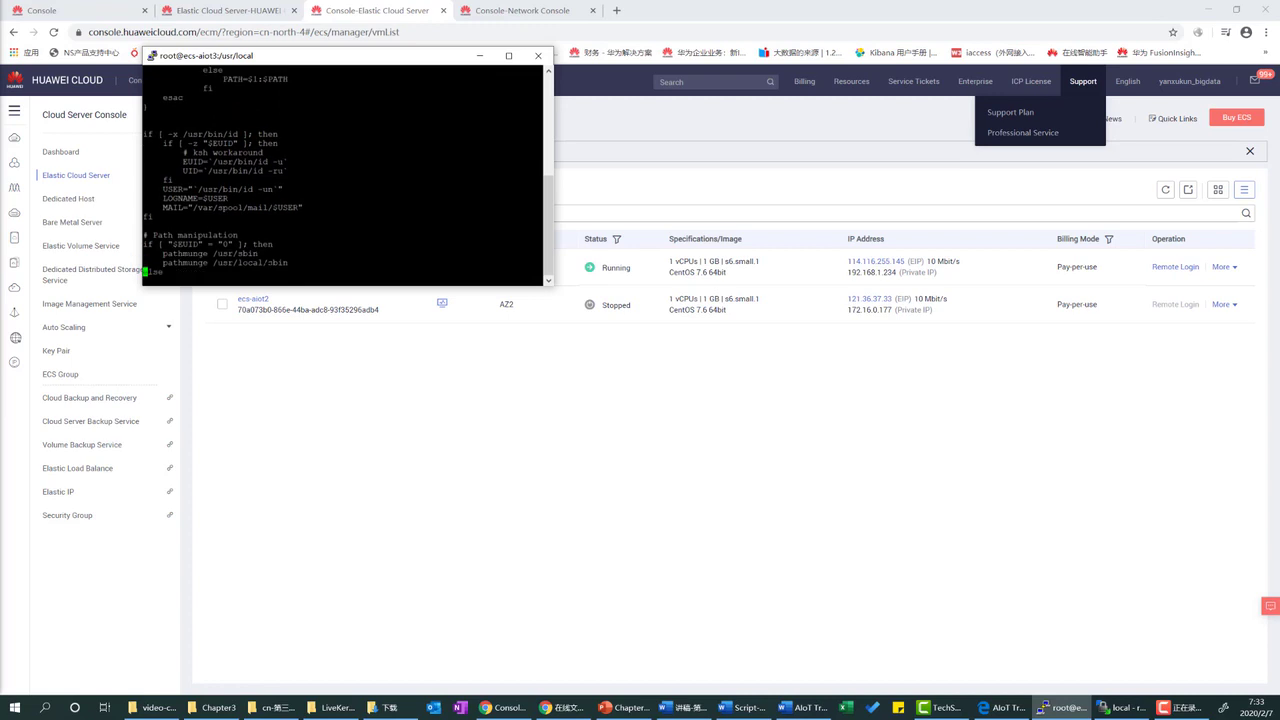
{"action": "key", "text": "Down"}
{"action": "key", "text": "Down"}
{"action": "key", "text": "Down"}
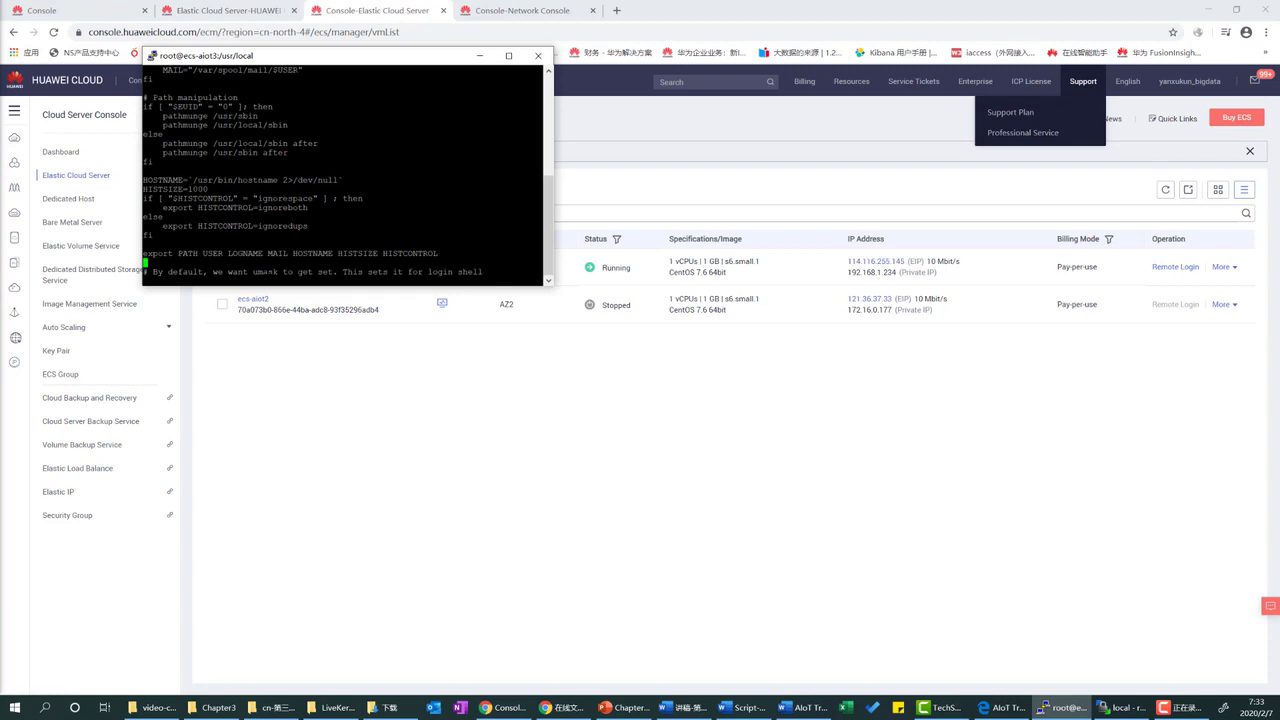
{"action": "type", "text": "i"}
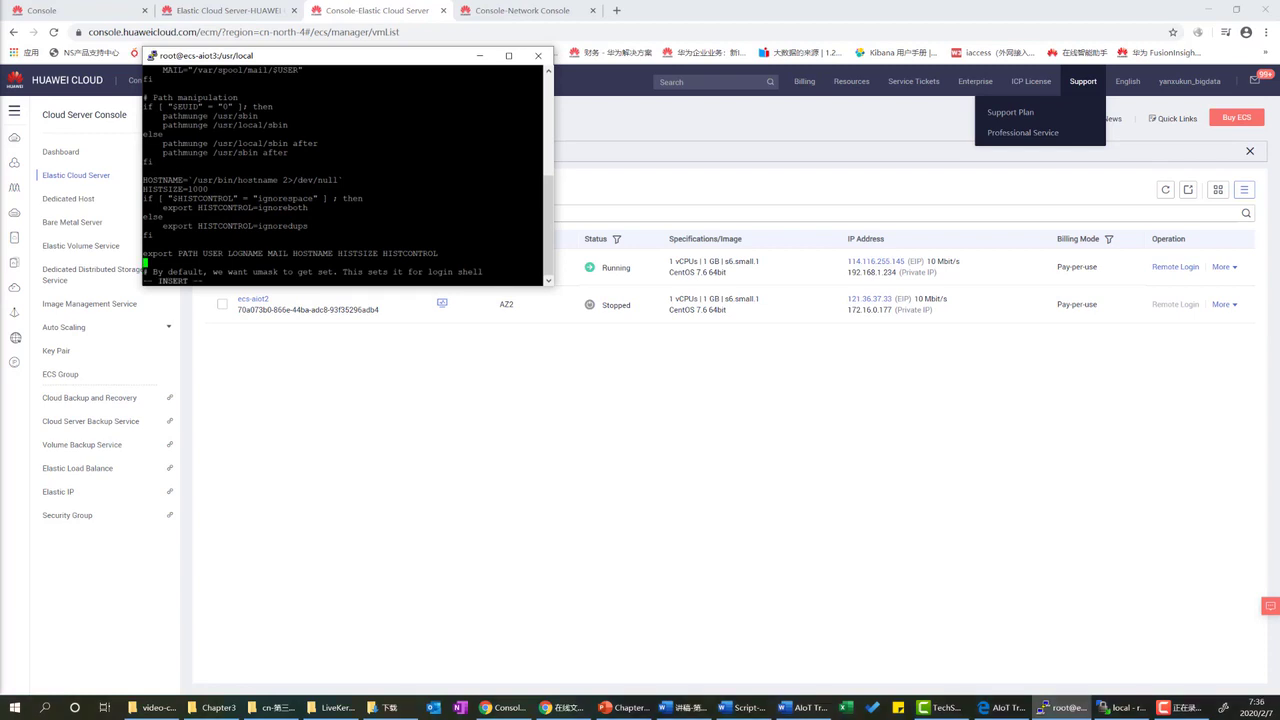
{"action": "type", "text": "export JAVA_HOME=/usr/local/jdk"}
Add the line export PATH=$JAVA_HOME/bin:$PATH below the JAVA_HOME line.
{"action": "key", "text": "Return"}
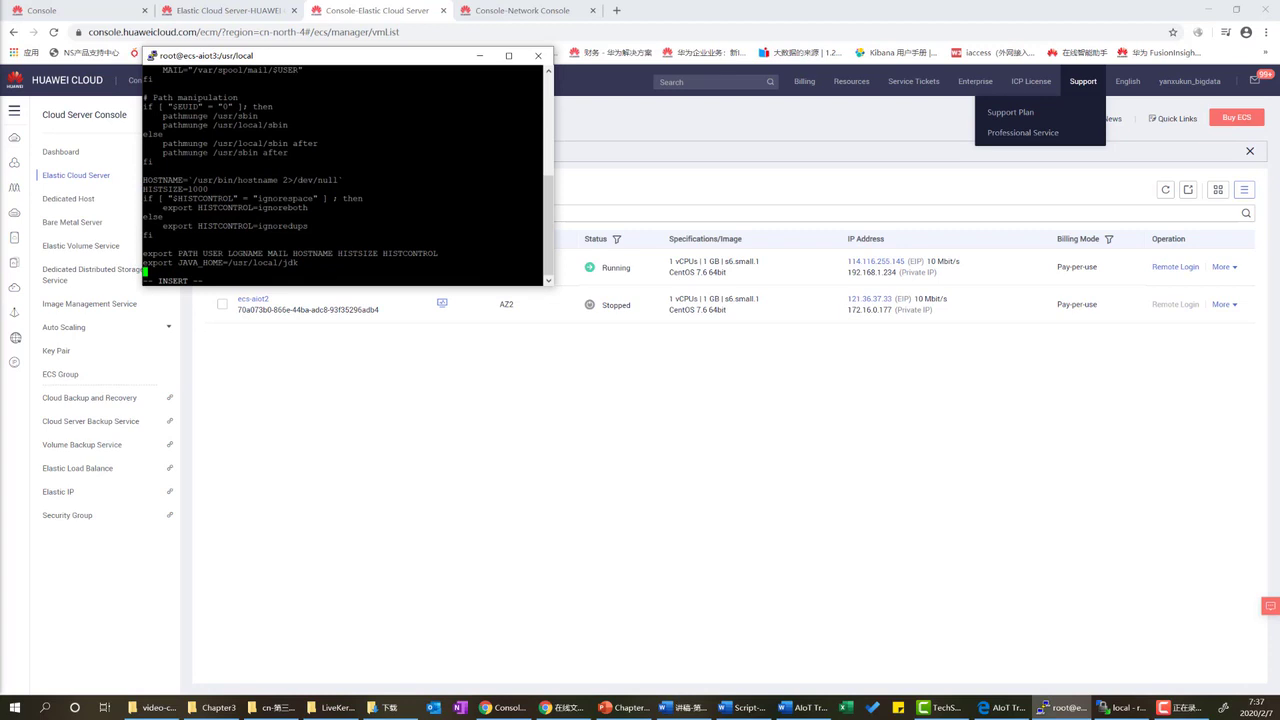
{"action": "key", "text": "Down"}
{"action": "key", "text": "Up"}
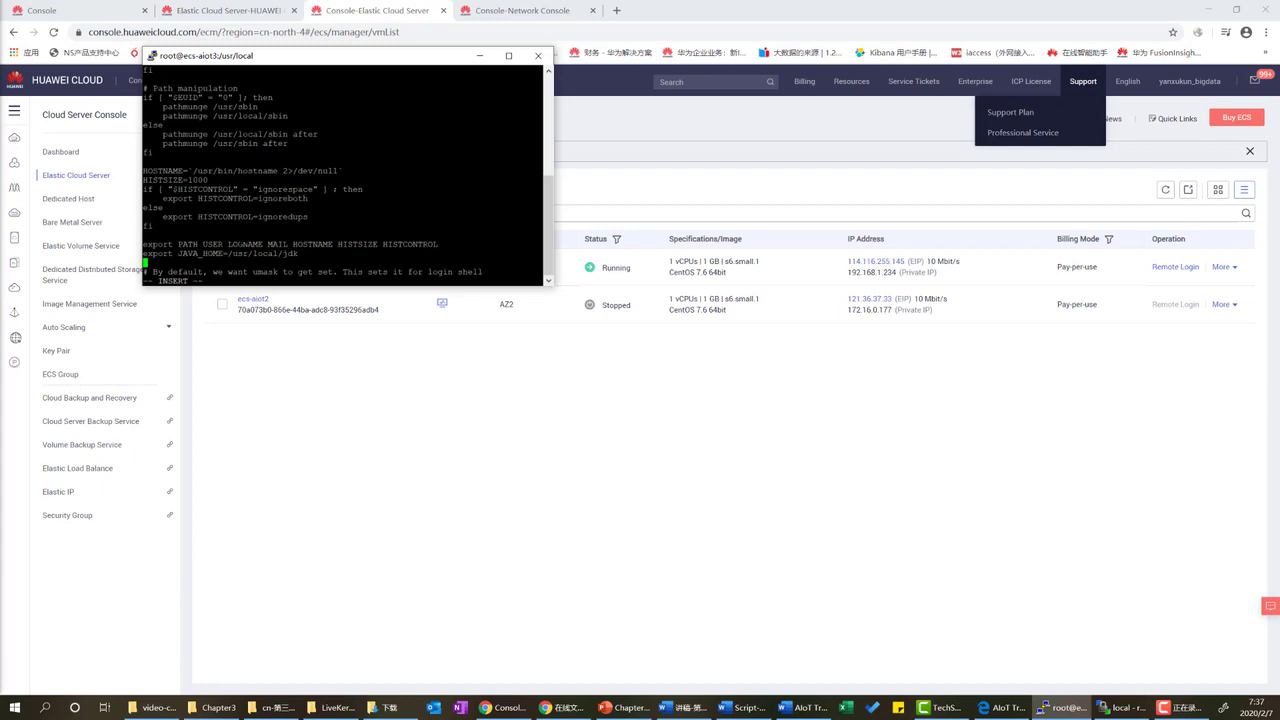
{"action": "type", "text": "export PATH=$JAVA_HOME/bin/"}
{"action": "key", "text": "BackSpace"}
{"action": "type", "text": ":$PATH"}
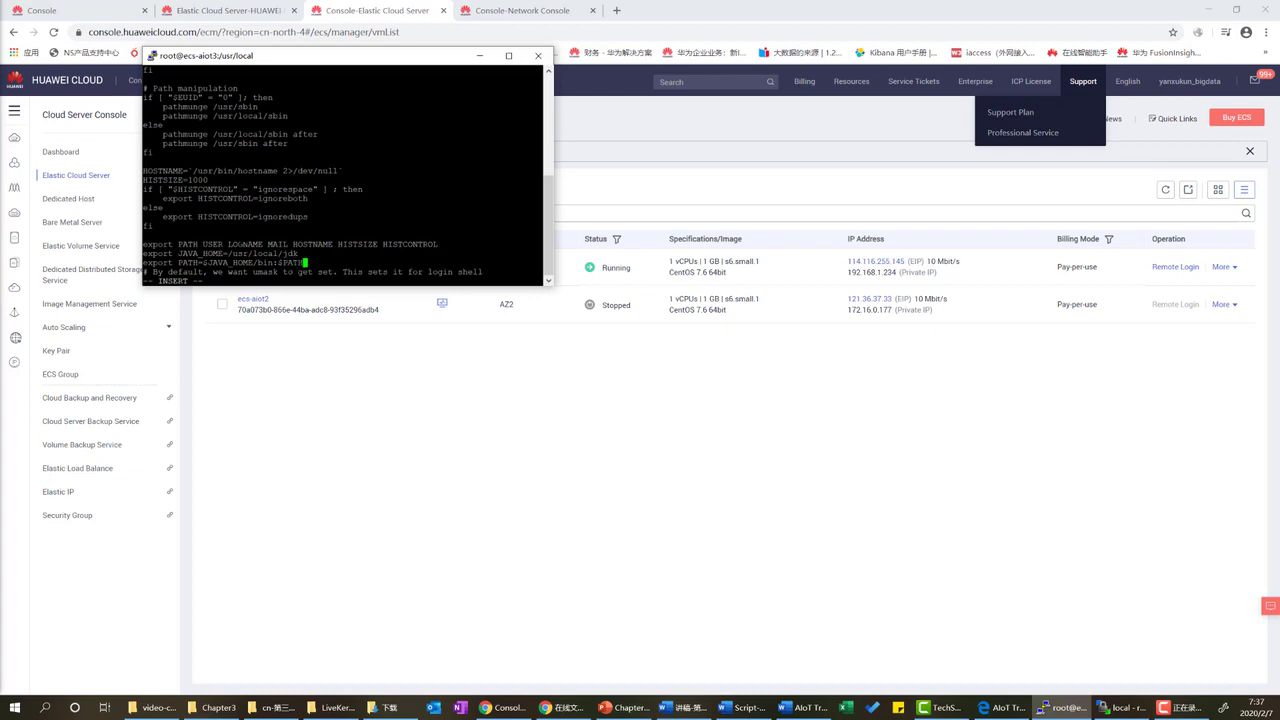
Leave insert mode and save /etc/profile with :wq.
{"action": "key", "text": "Escape"}
{"action": "type", "text": ":wq"}
{"action": "key", "text": "Return"}
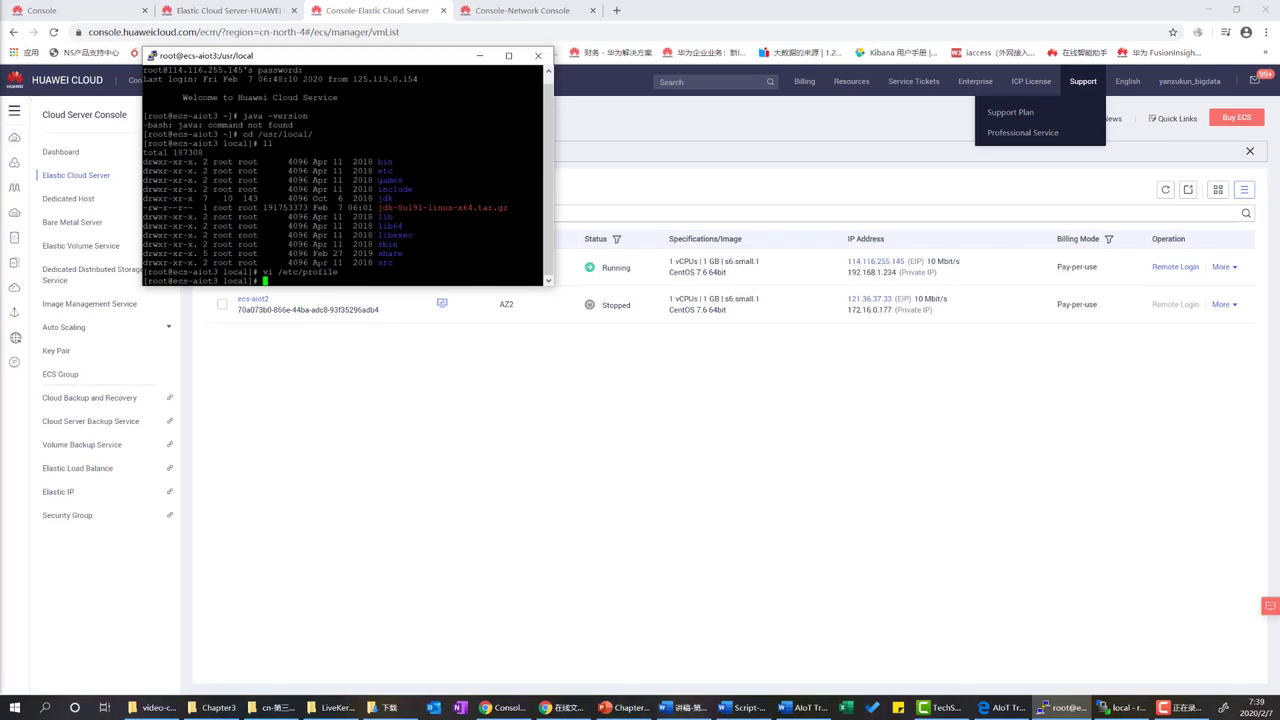
Reload the environment with source /etc/profile.
{"action": "type", "text": "sou"}
{"action": "type", "text": "rce /etc/profile"}
{"action": "key", "text": "Return"}
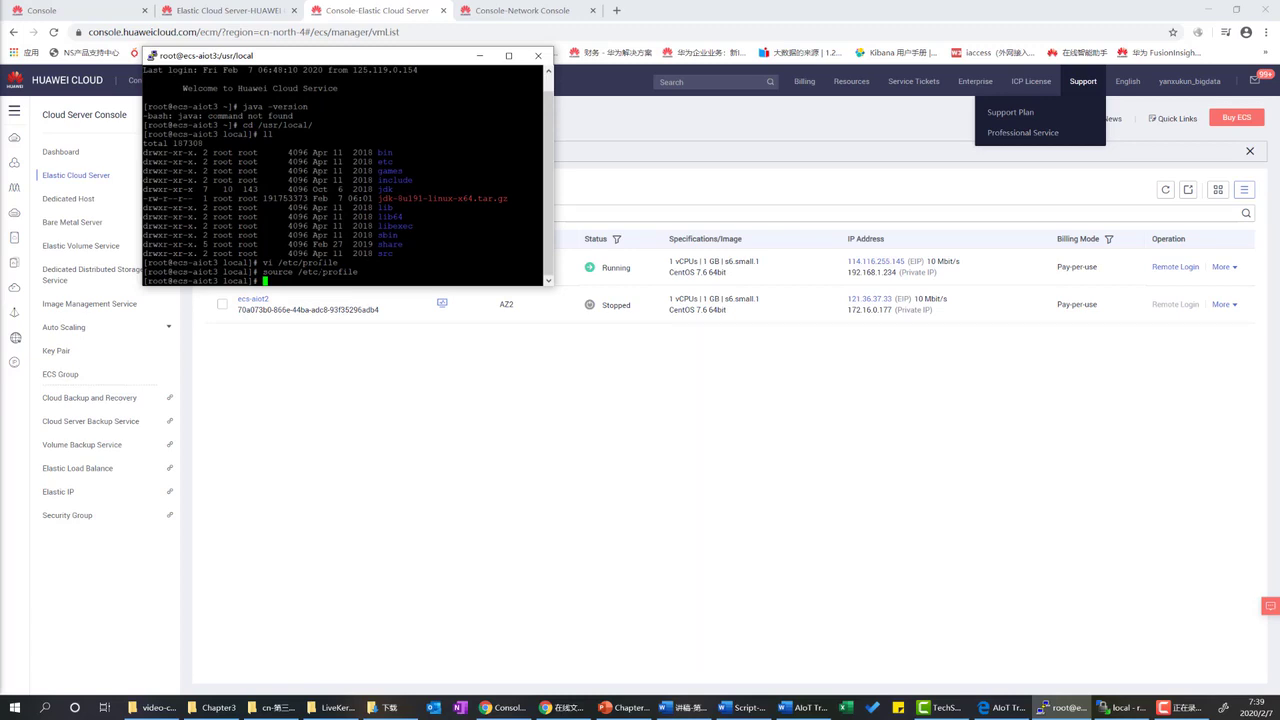
Run java -version and highlight the reported 1.8.0_191-b12 build number.
{"action": "type", "text": "java -version"}
{"action": "key", "text": "Return"}
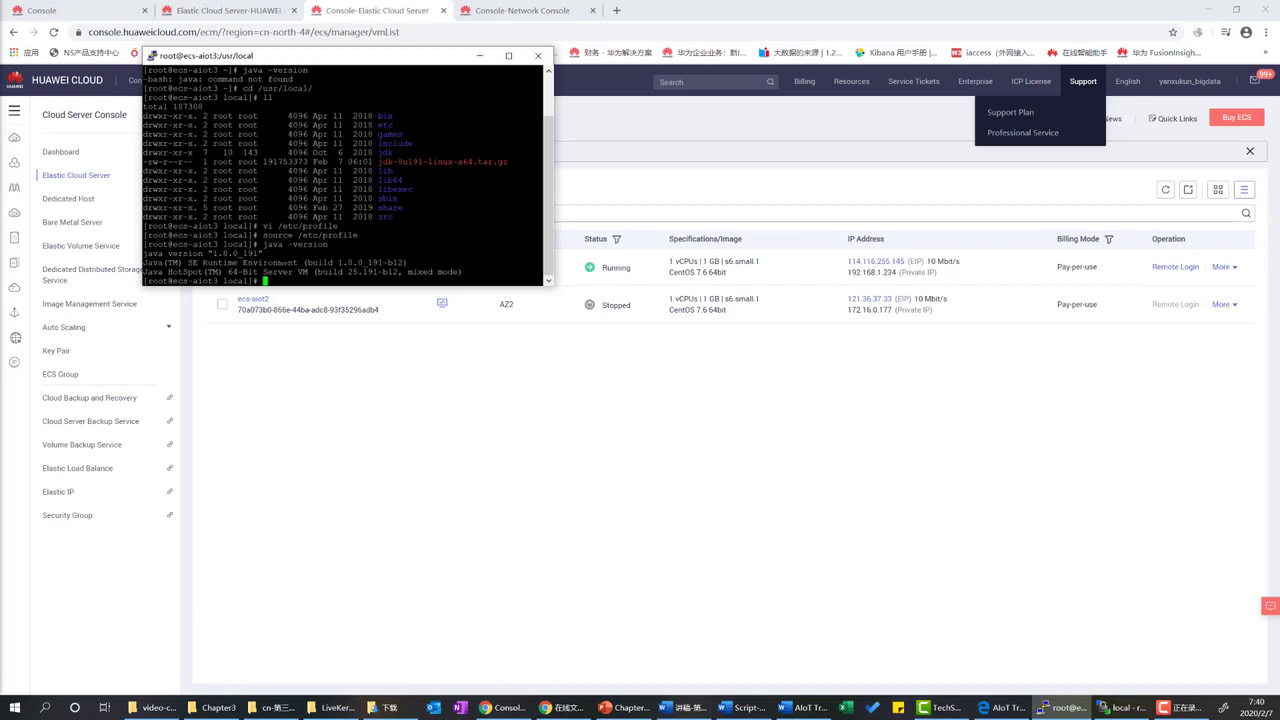
{"action": "left_click_drag", "start_coordinate": [328, 262], "coordinate": [407, 262]}
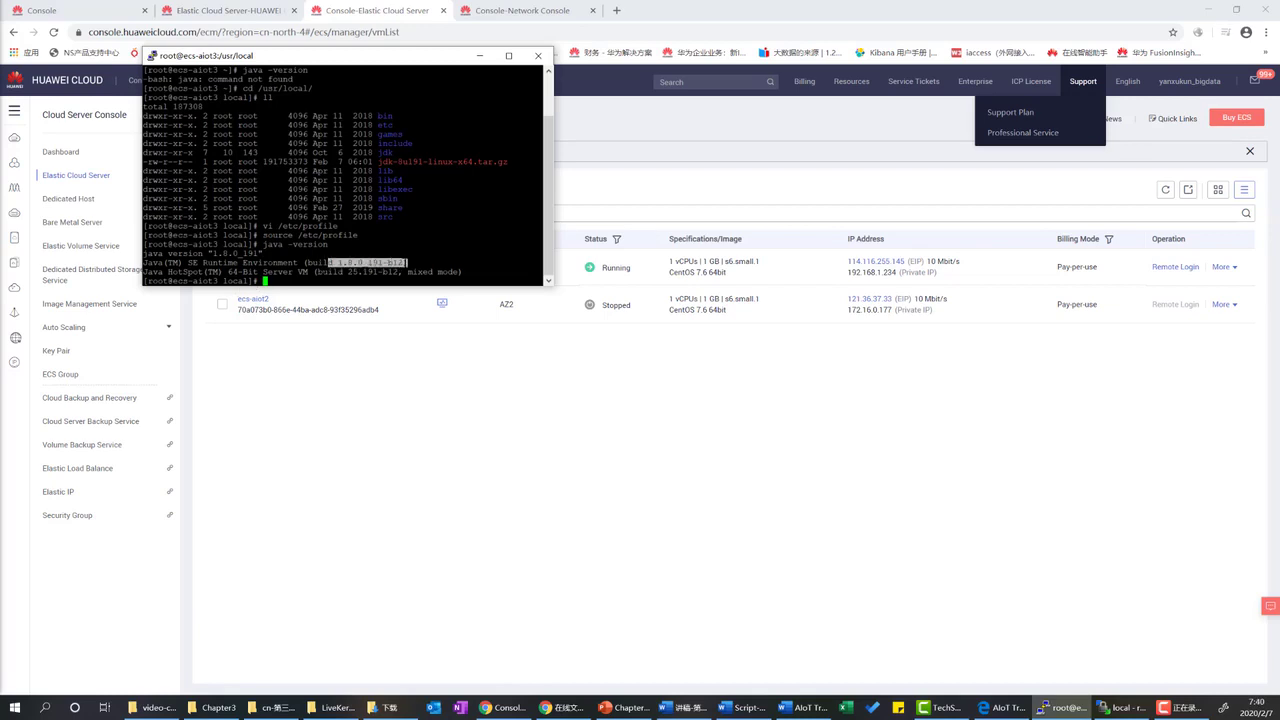